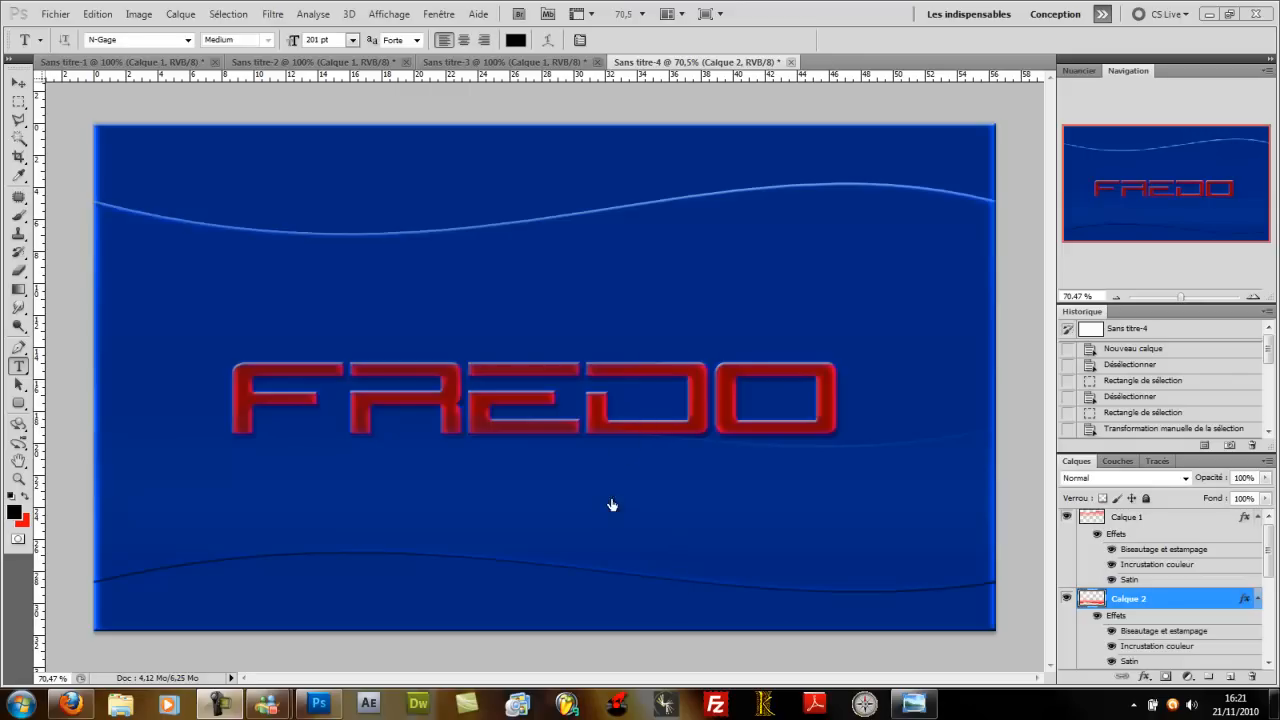
Step: Create a new 1600 × 900 pixel RGB document at 72 pixels/inch and fill its background with black
key("ctrl+n")
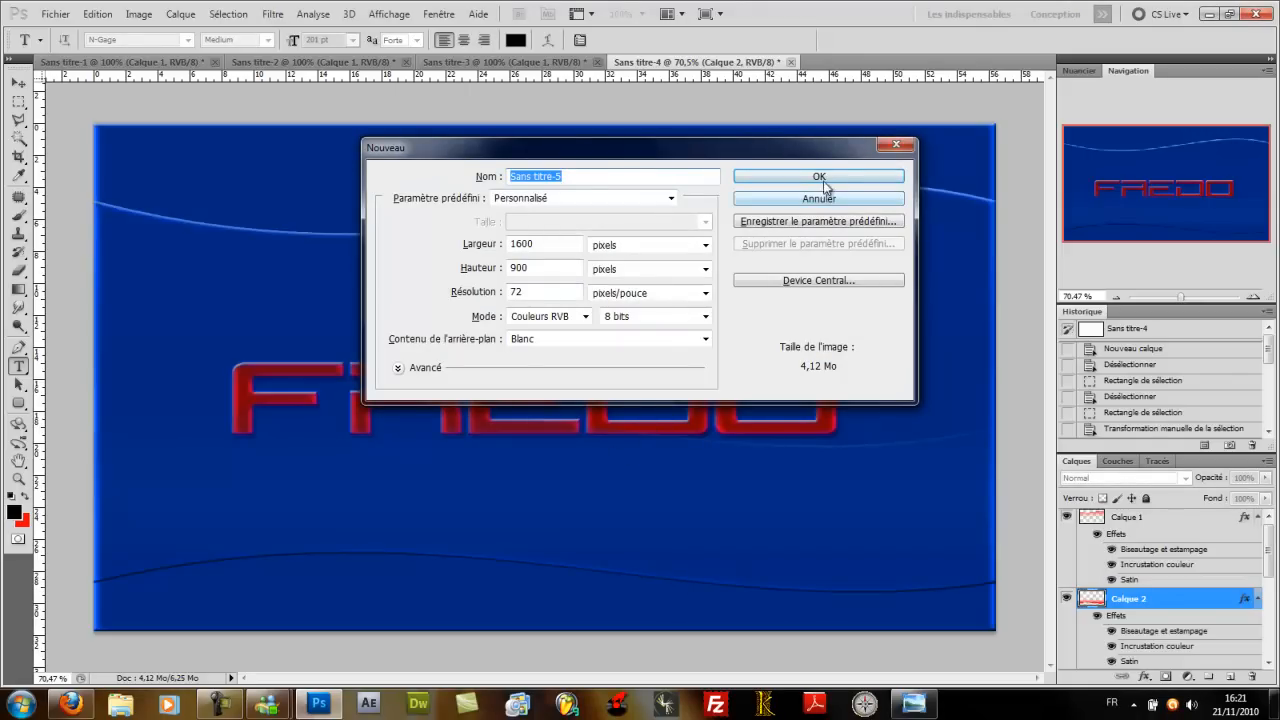
left_click(822, 199)
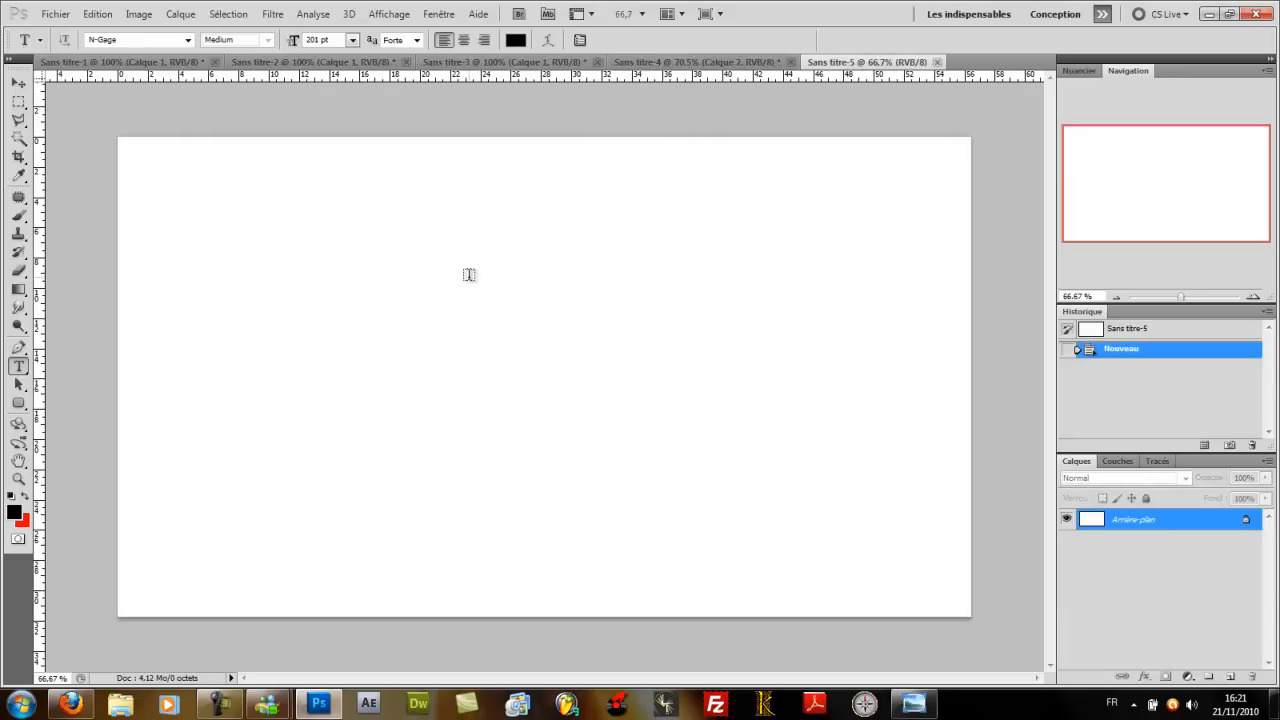
key("g")
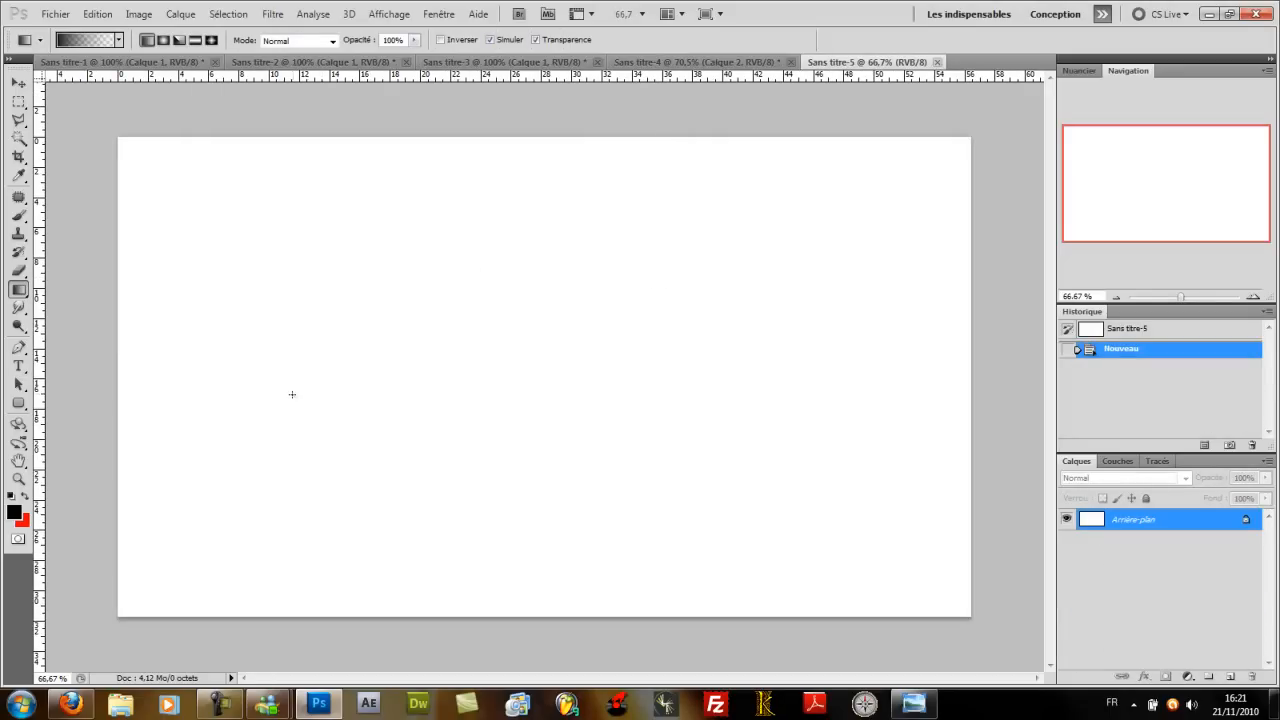
mouse_move(19, 290)
left_mouse_down()
mouse_move(62, 311)
mouse_move(81, 287)
left_mouse_up()
left_click(214, 283)
left_click(20, 304)
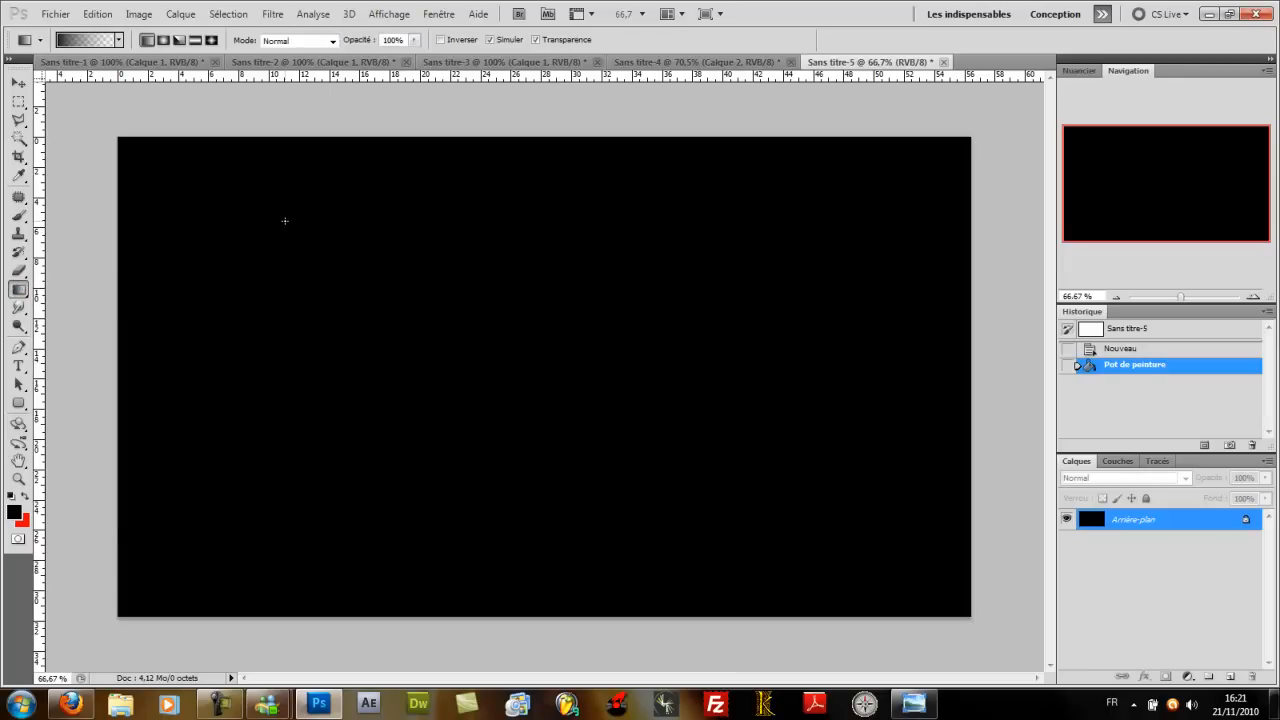
Step: Convert the locked black background into a regular layer and add a new empty layer above it
double_click(1238, 524)
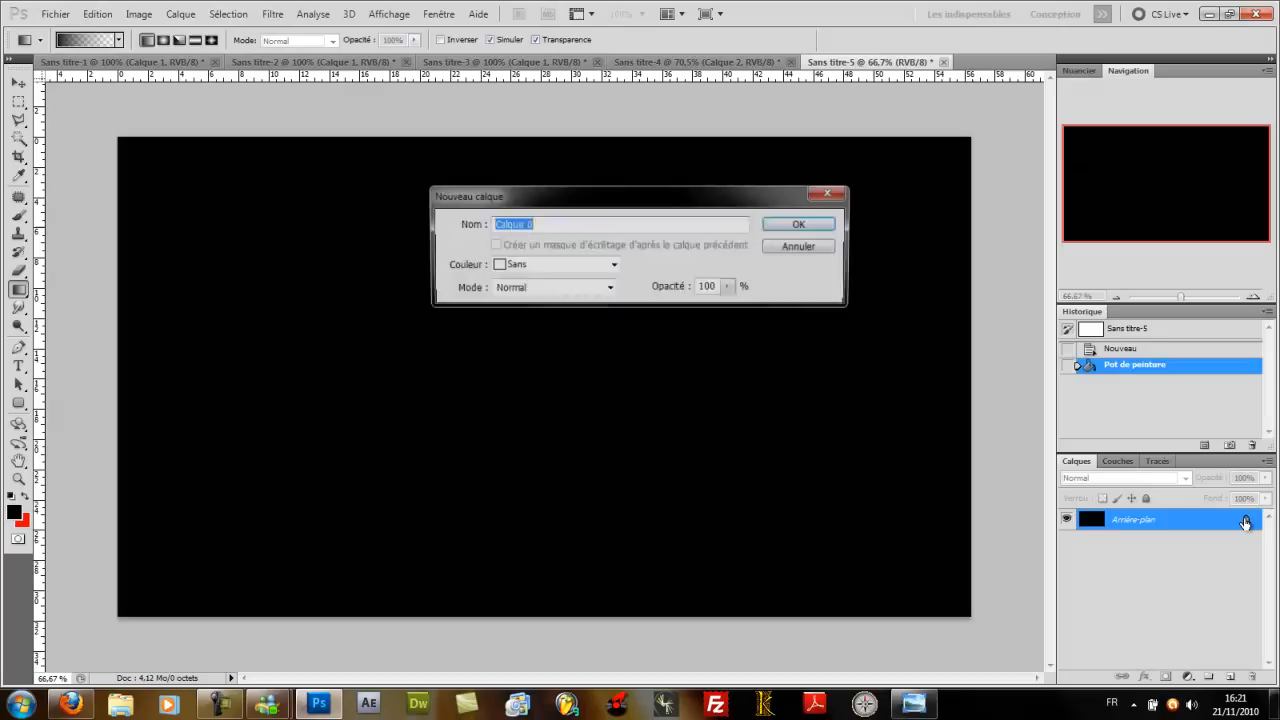
key("Return")
left_click(1230, 677)
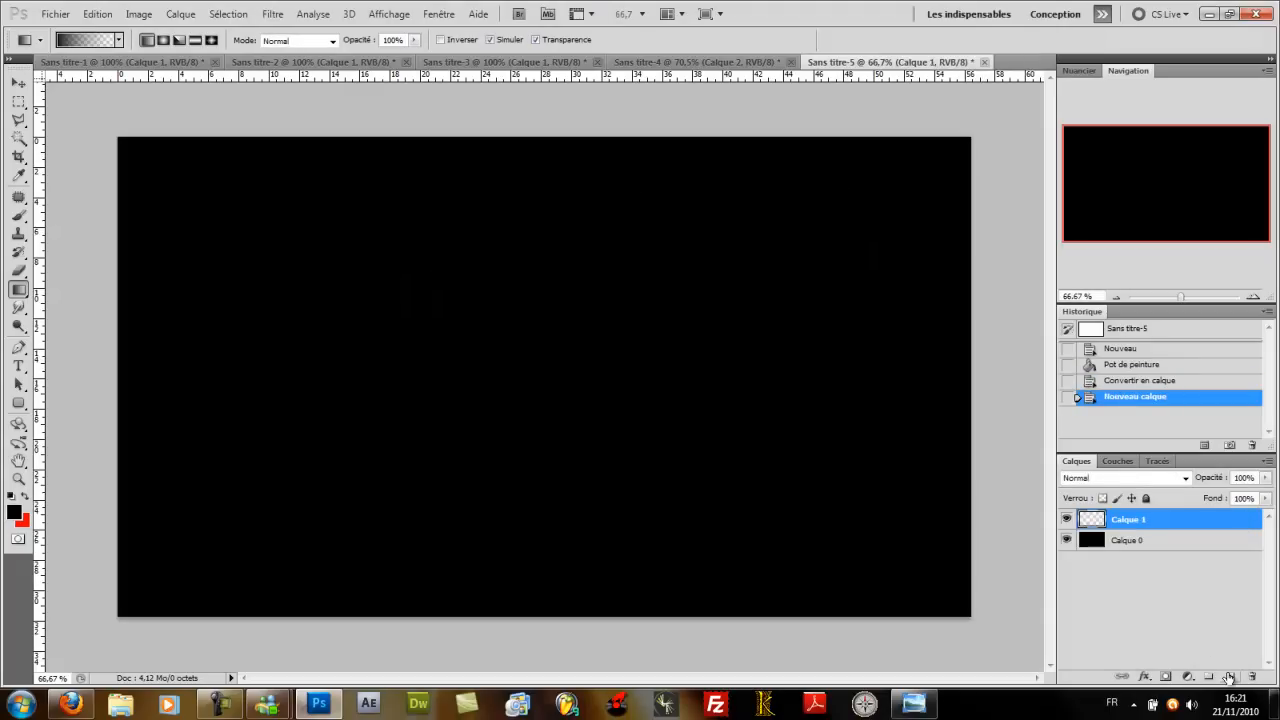
Step: Select a full-width rectangular band across the upper half of the canvas and warp the selection into a wave, dipping at left and rising at right
left_click(19, 103)
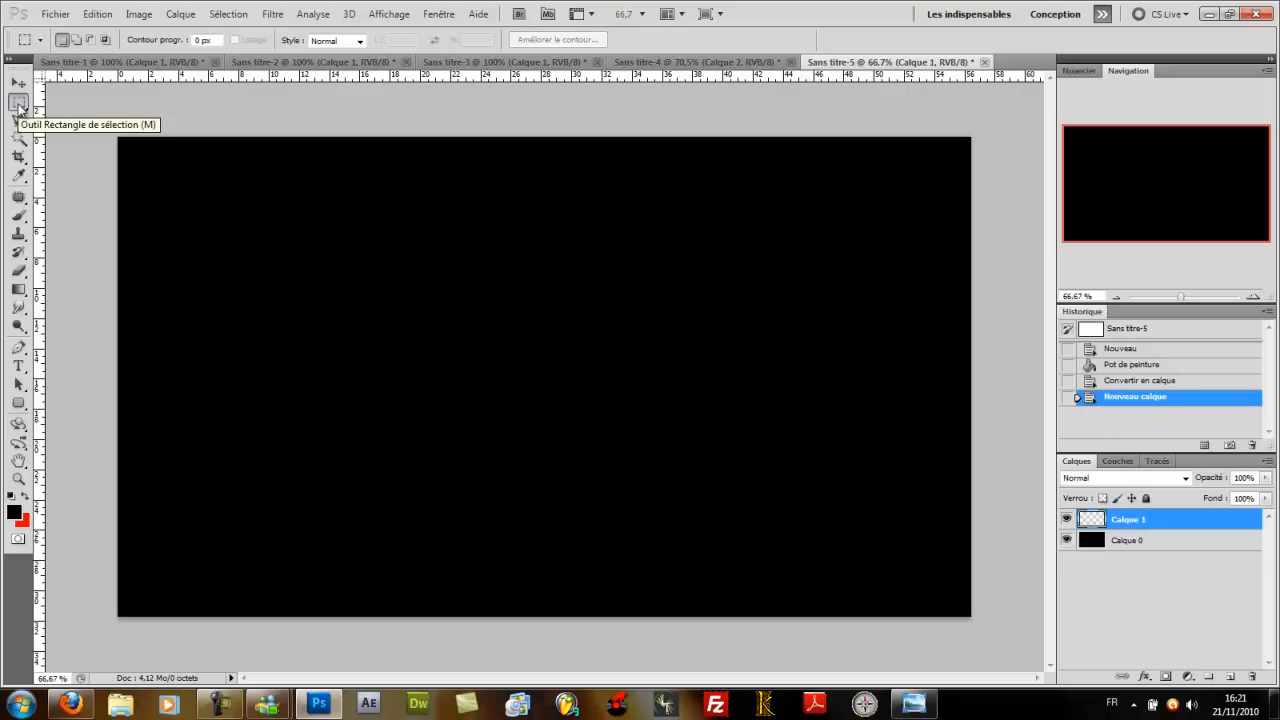
left_click_drag(287, 261, 1005, 368)
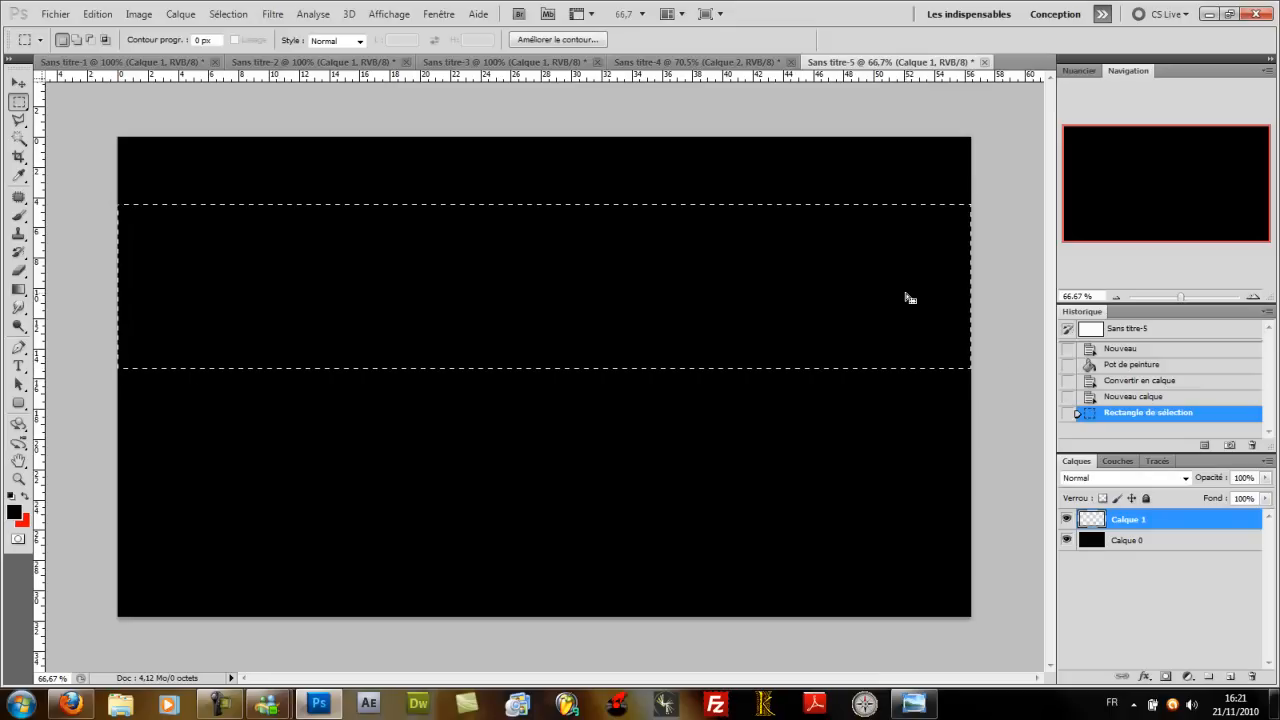
right_click(836, 302)
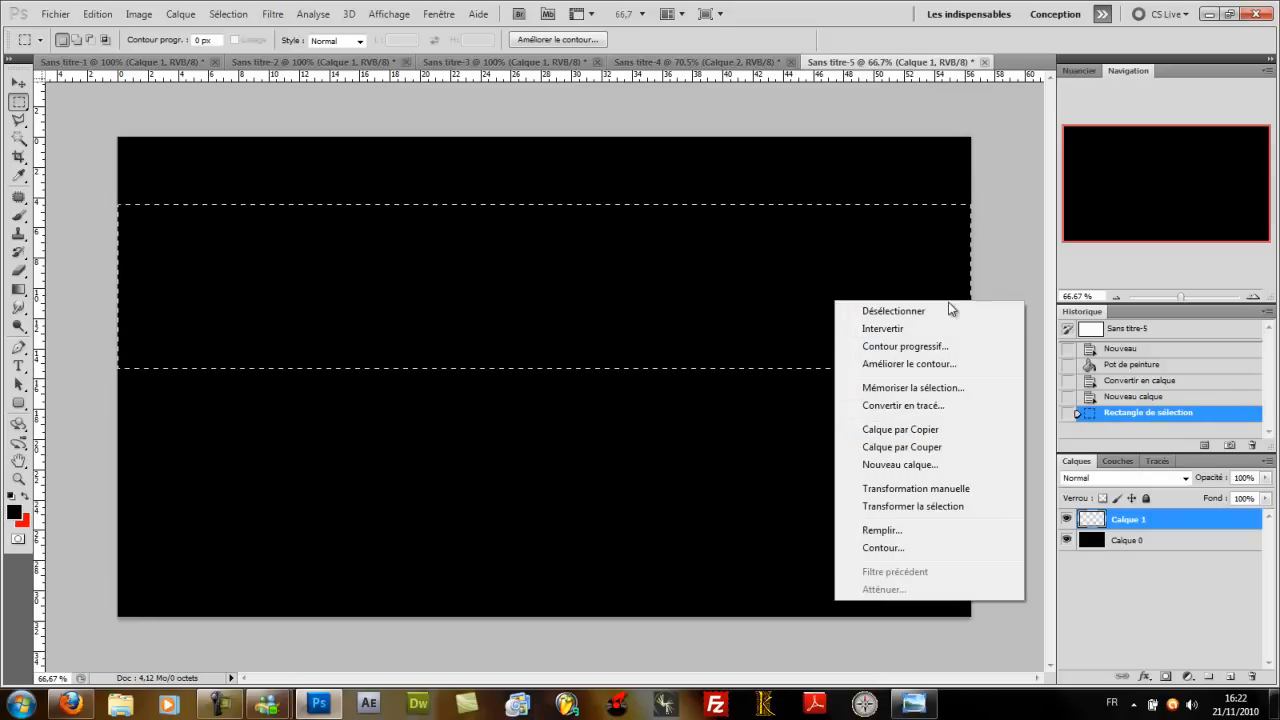
right_click(912, 257)
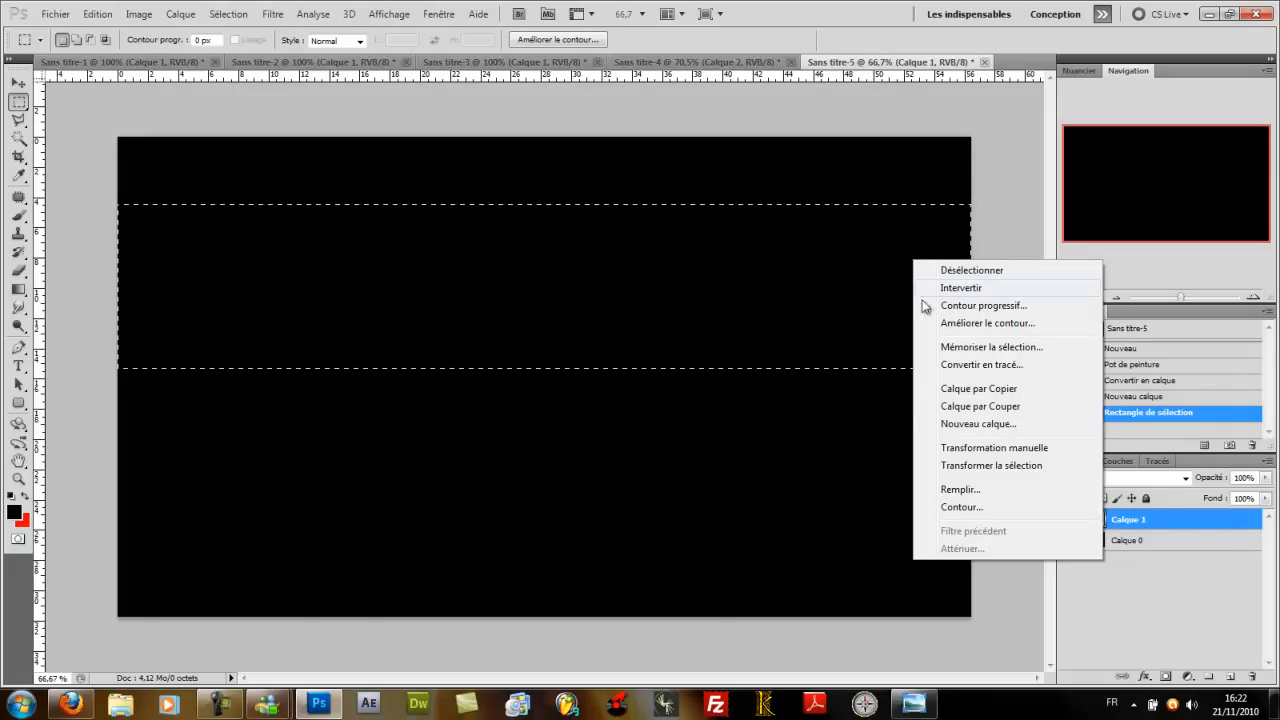
left_click(947, 468)
right_click(740, 316)
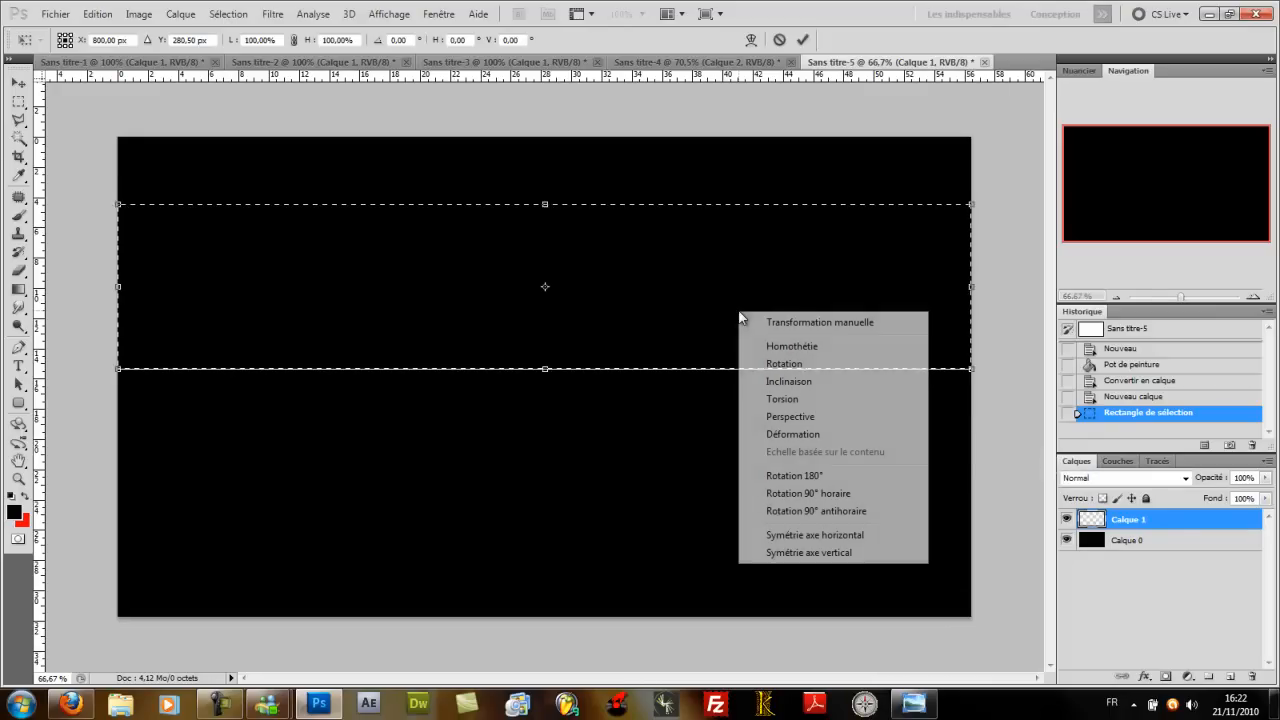
left_click(778, 434)
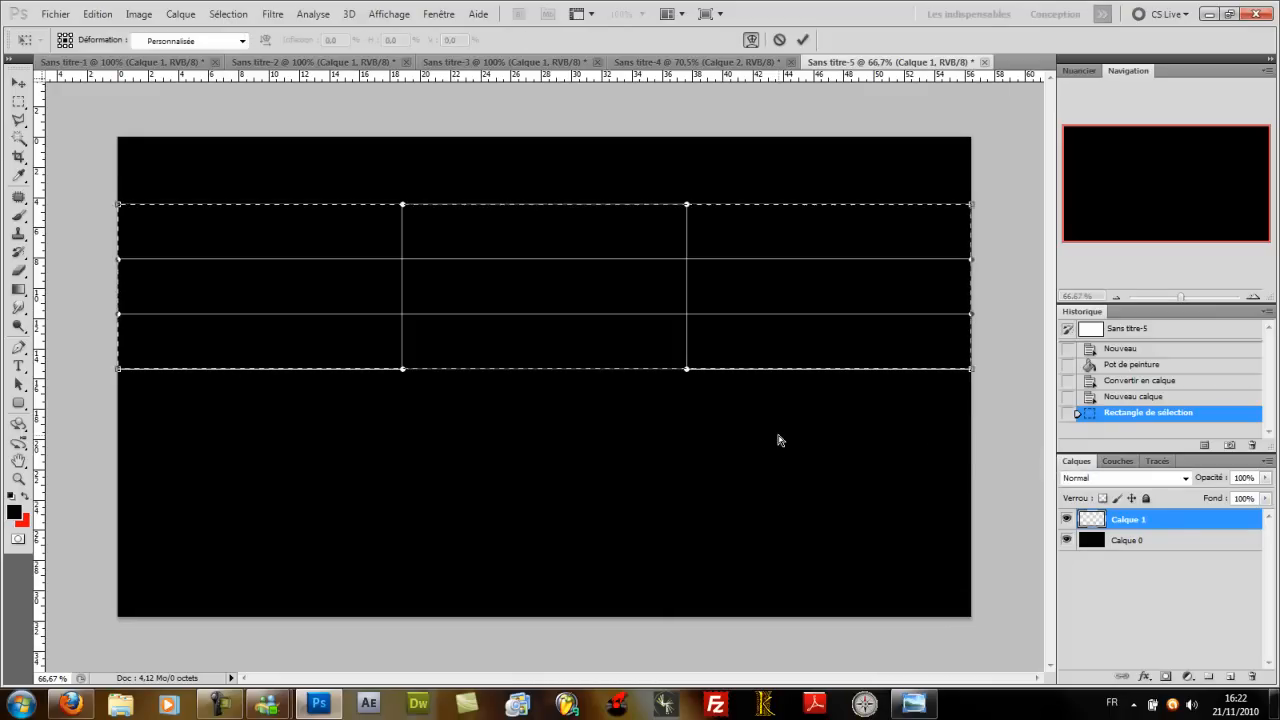
left_click_drag(686, 369, 729, 280)
left_click_drag(687, 204, 726, 141)
left_click_drag(407, 215, 460, 264)
left_click_drag(404, 372, 446, 494)
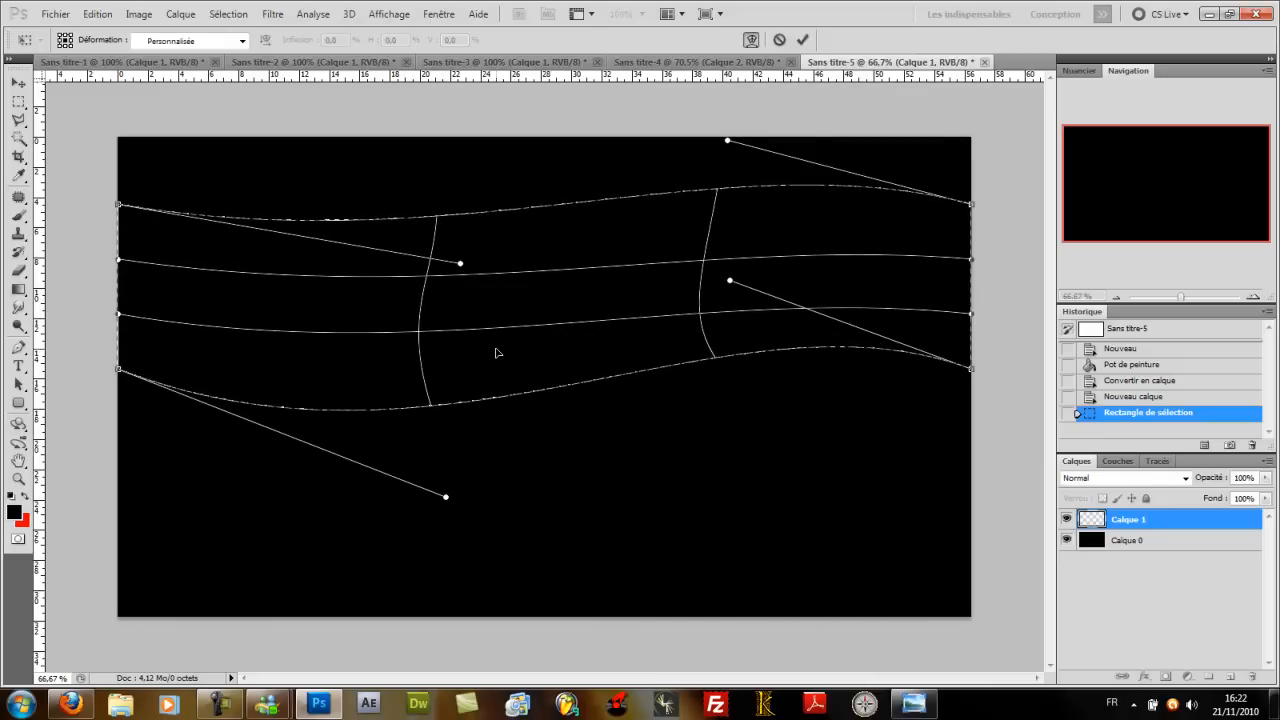
key("Return")
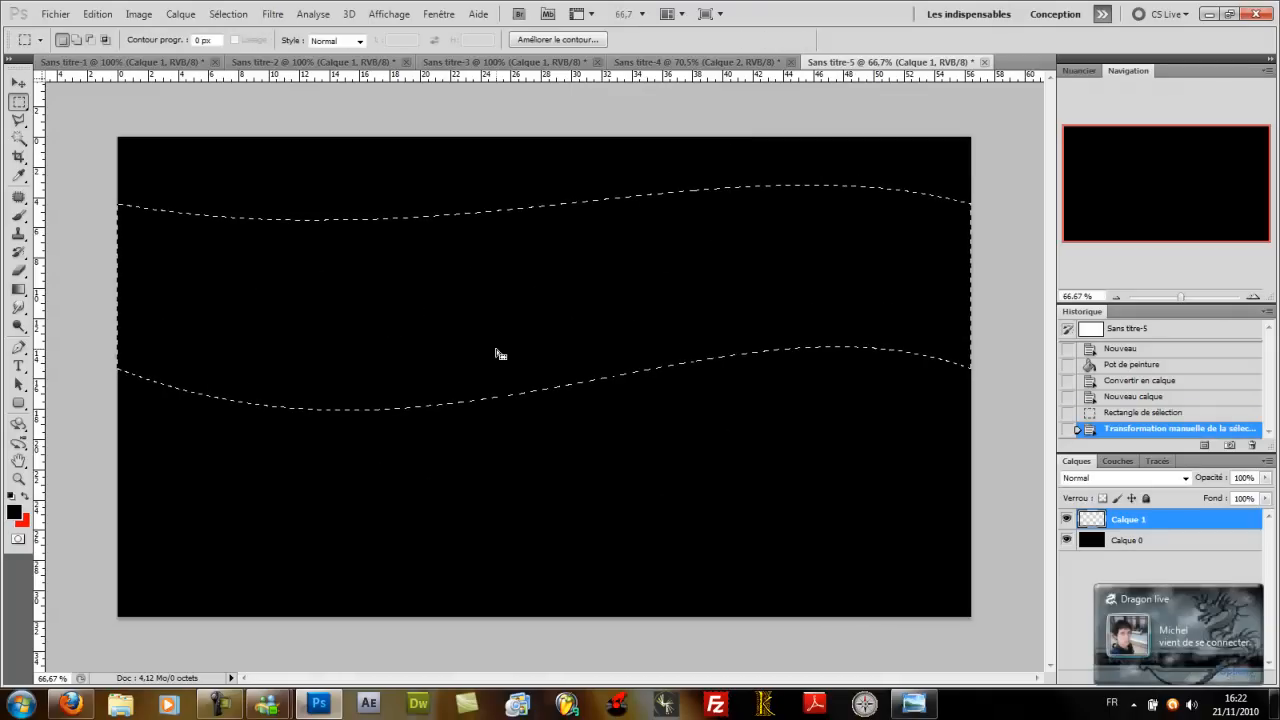
Step: Make red the foreground colour and set the Gradient tool to a linear red-to-transparent fade
left_click(17, 290)
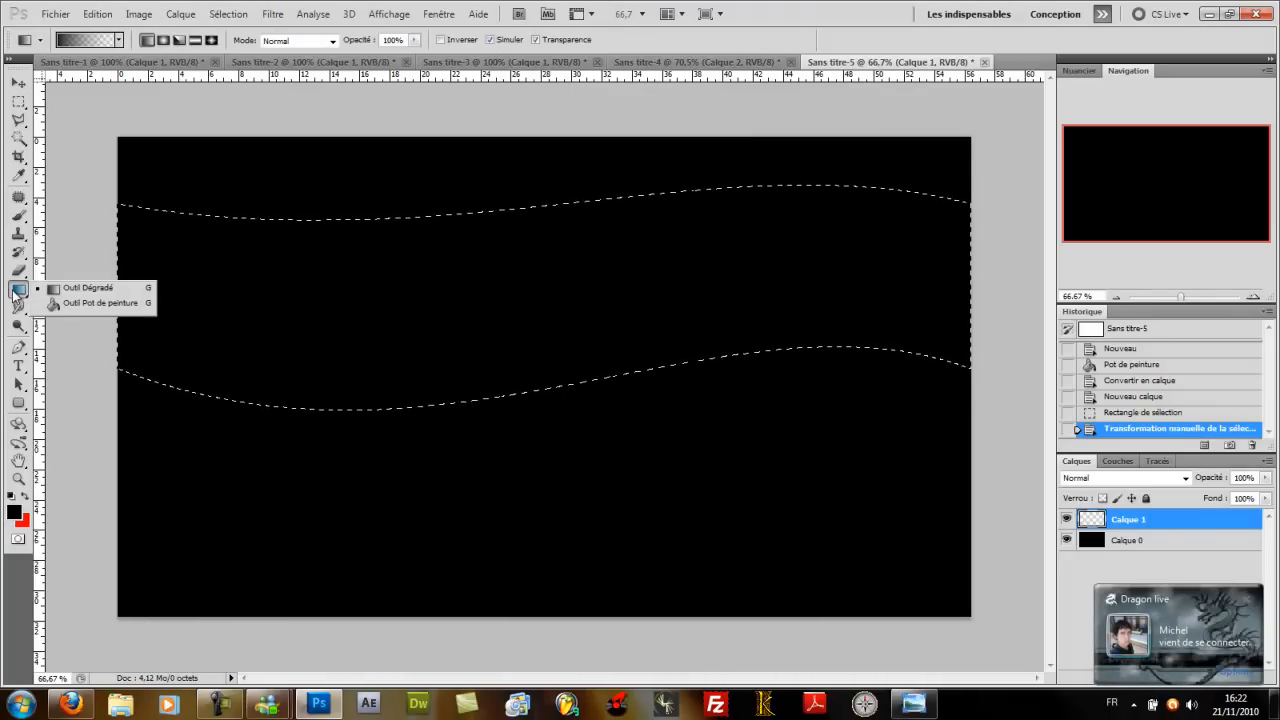
left_click(48, 290)
left_click(25, 498)
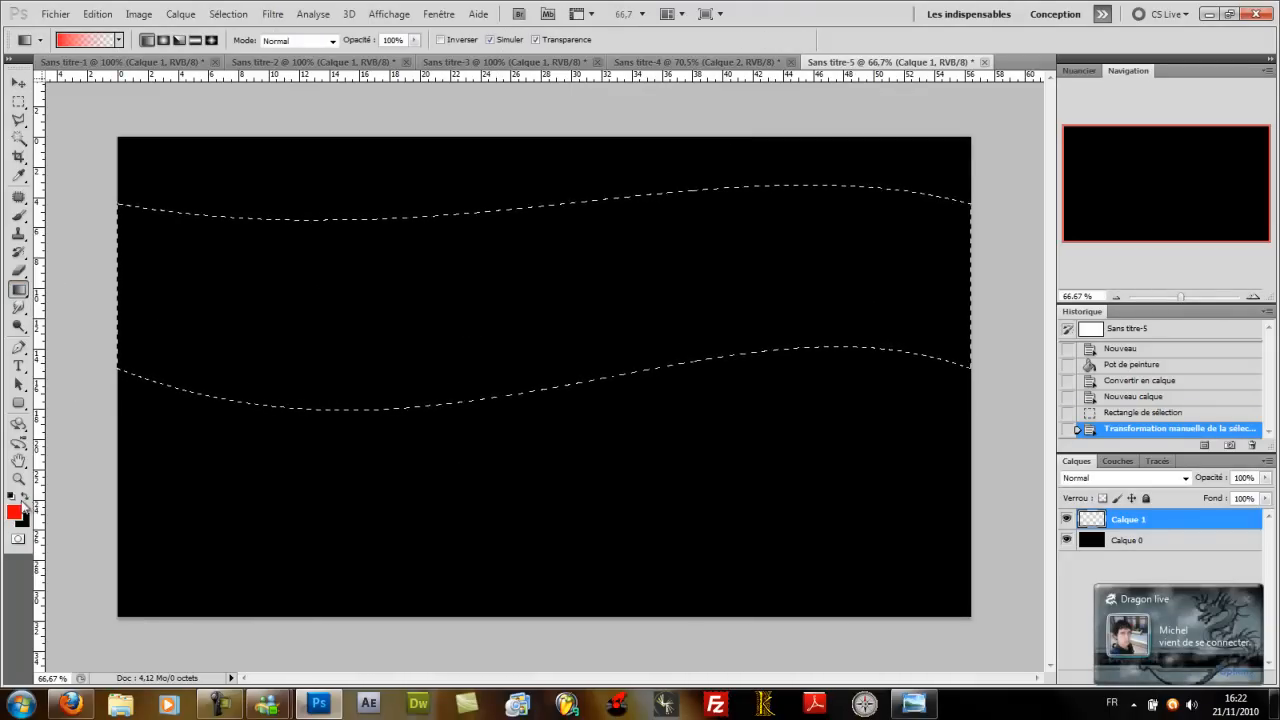
left_click(118, 40)
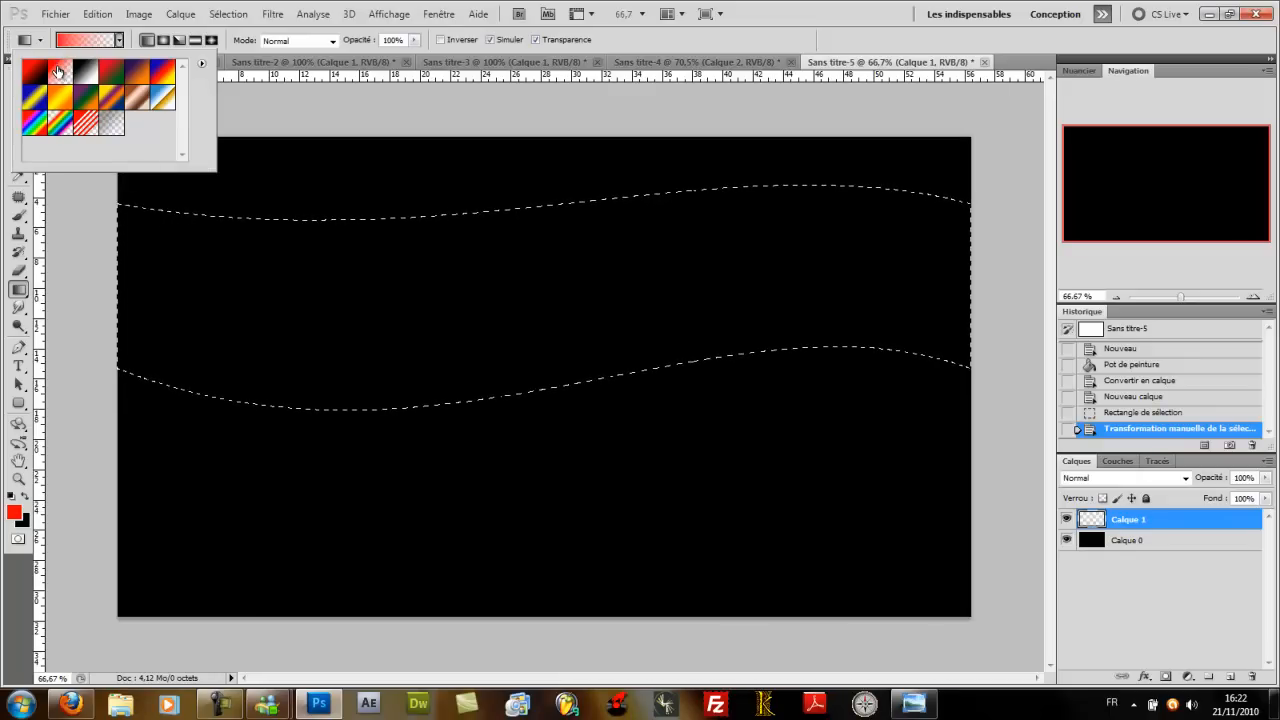
left_click(240, 93)
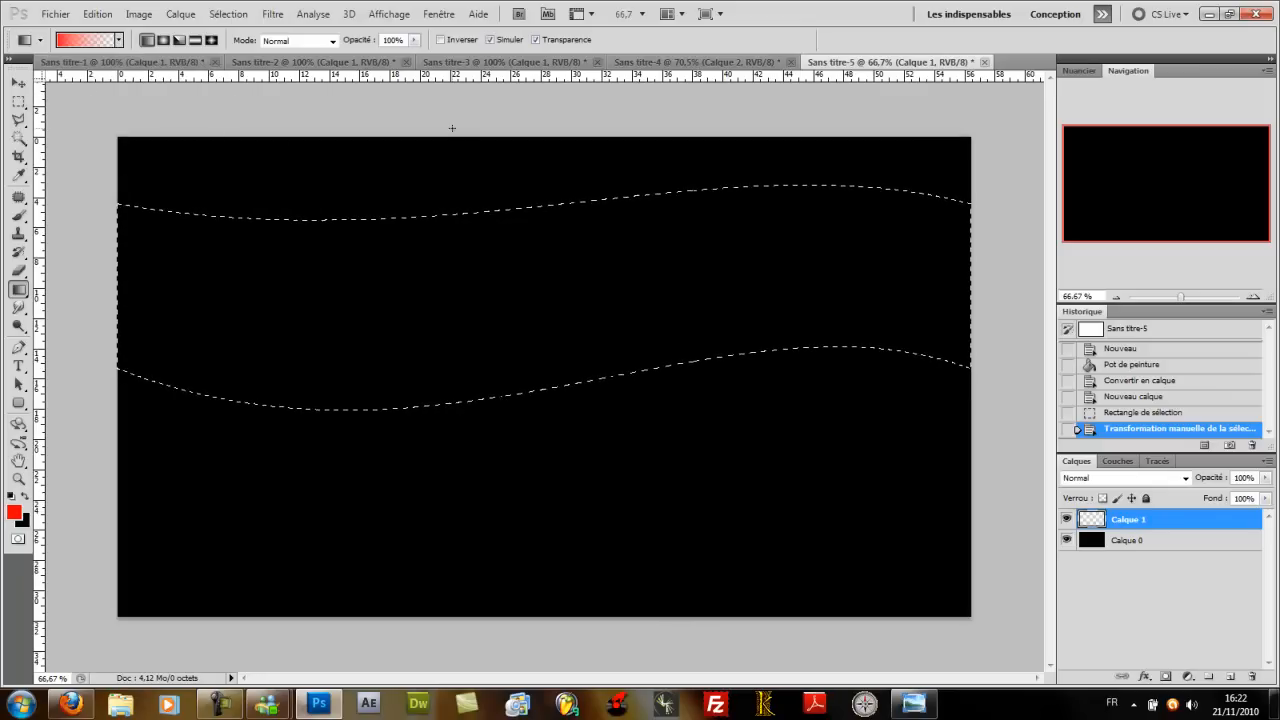
left_click_drag(477, 346, 477, 347)
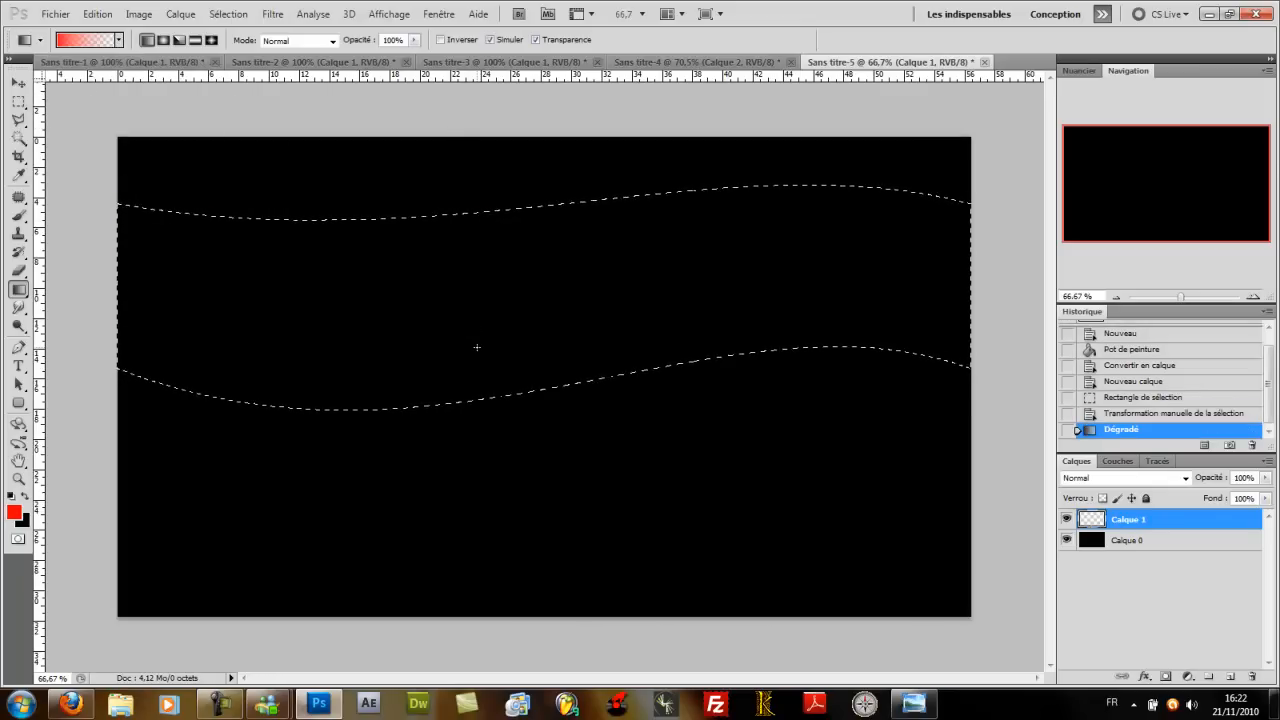
left_click_drag(477, 397, 477, 397)
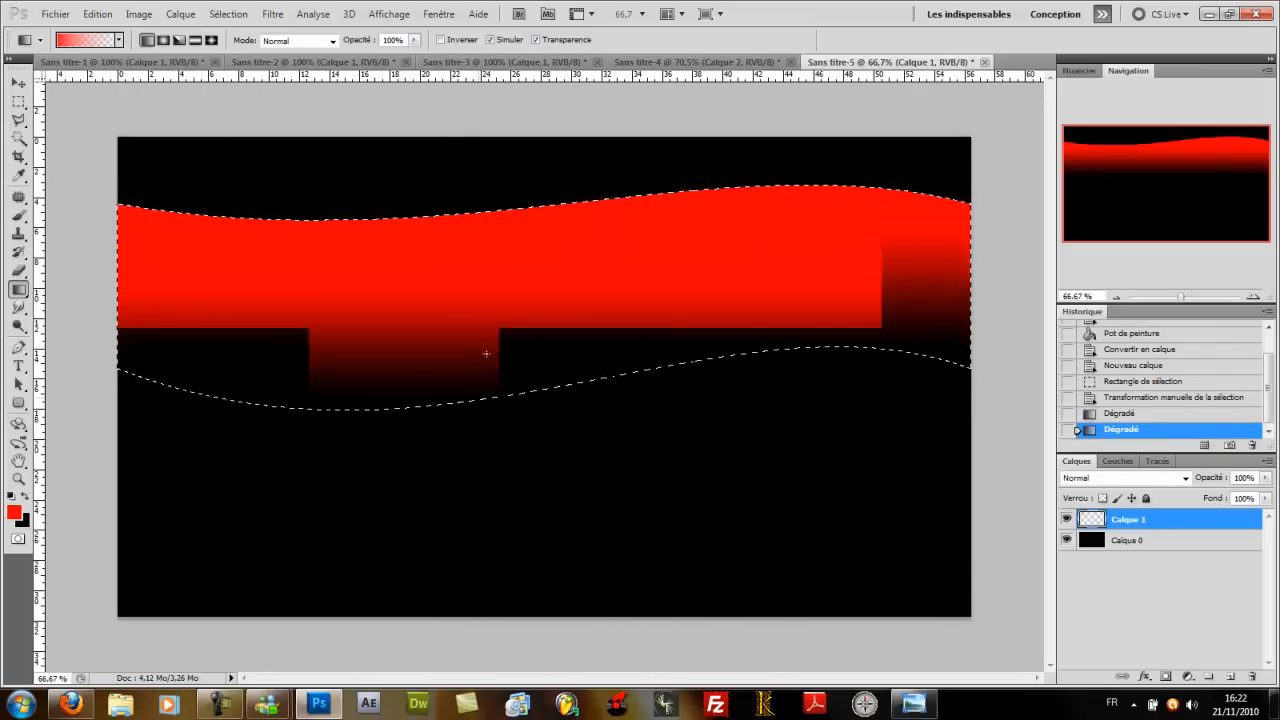
key("Delete")
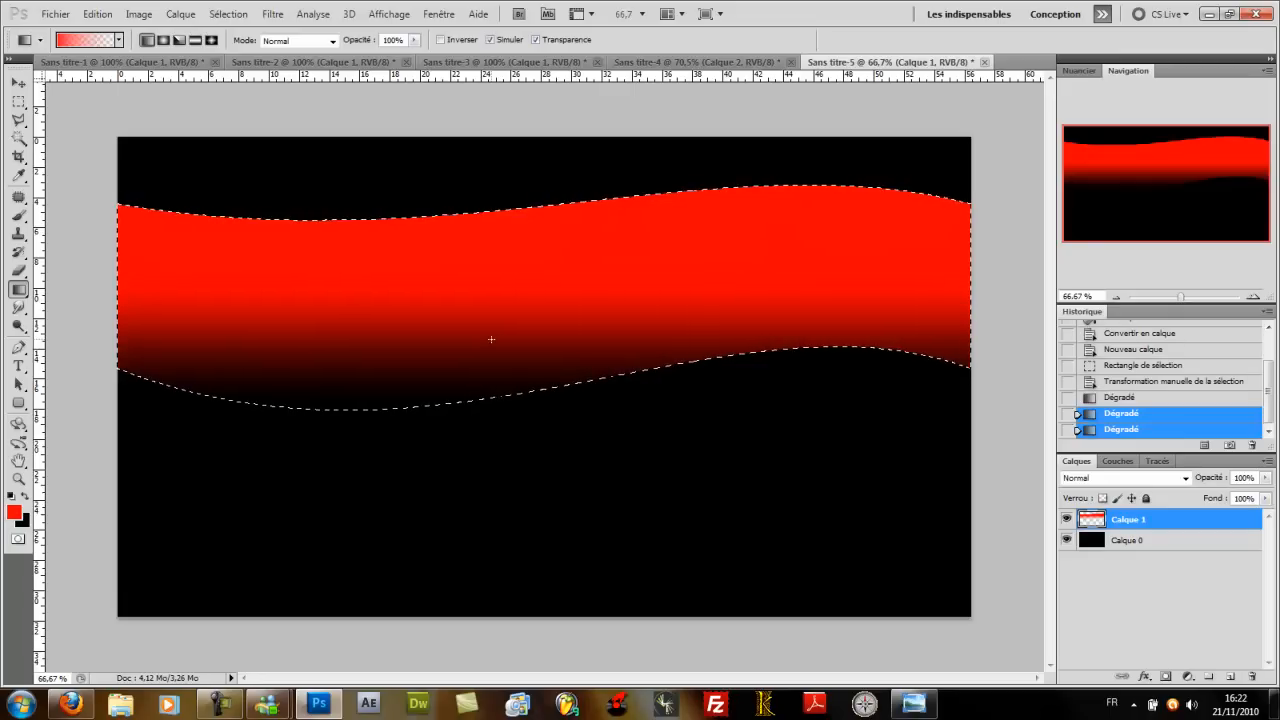
Step: Fill the upper wave selection with a vertical gradient fading from red at its top edge to transparent below, and deselect
left_click_drag(504, 385, 504, 385)
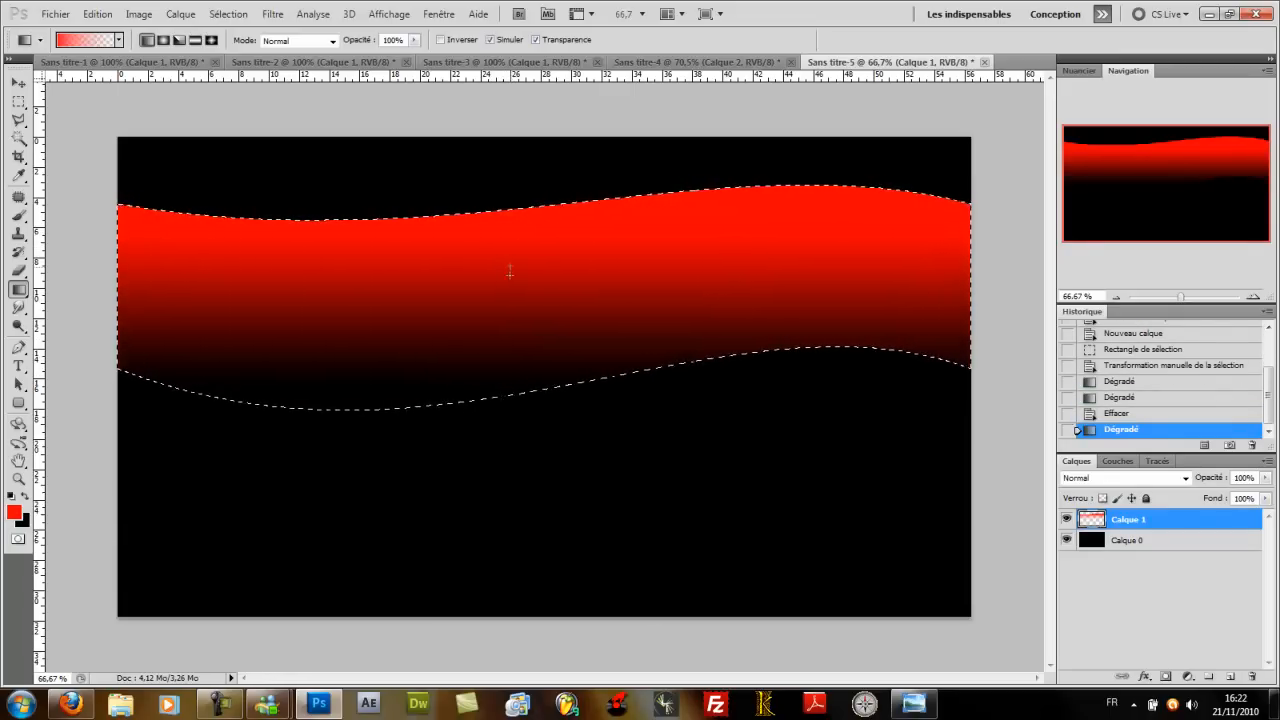
left_click_drag(509, 312, 509, 312)
key("ctrl+z")
key("ctrl+d")
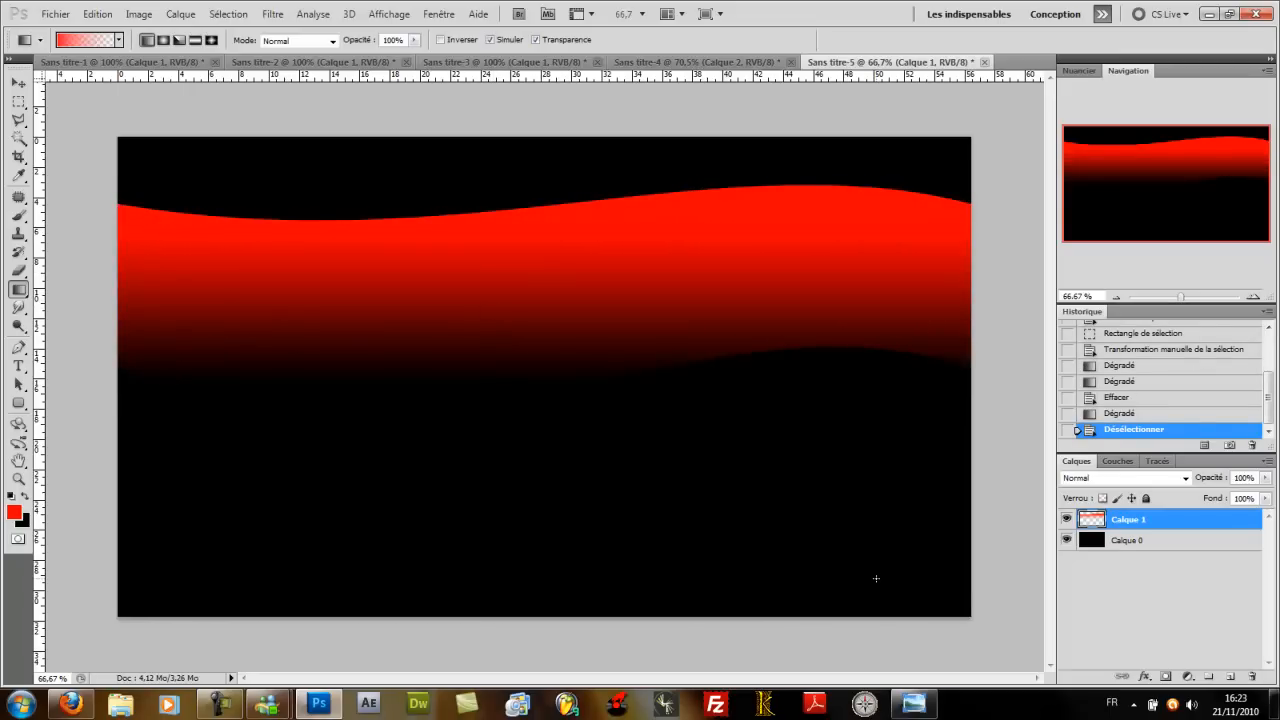
Step: Add a new layer directly beneath the red wave layer and select a full-width rectangular band across the lower canvas
left_click(1230, 677)
left_click_drag(1139, 531, 1140, 552)
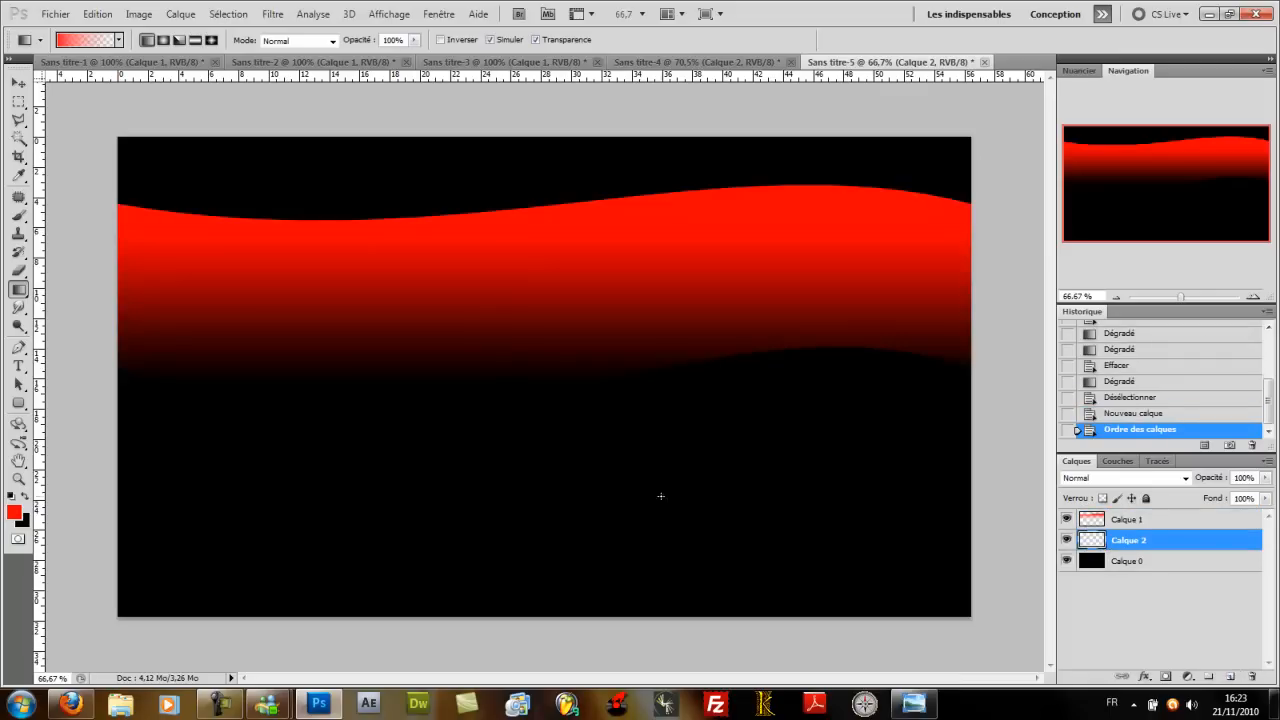
left_click(19, 103)
left_click_drag(283, 506, 948, 576)
Step: Warp the lower rectangular selection into an opposite wave, bulging upward at left and sagging downward at right
right_click(906, 547)
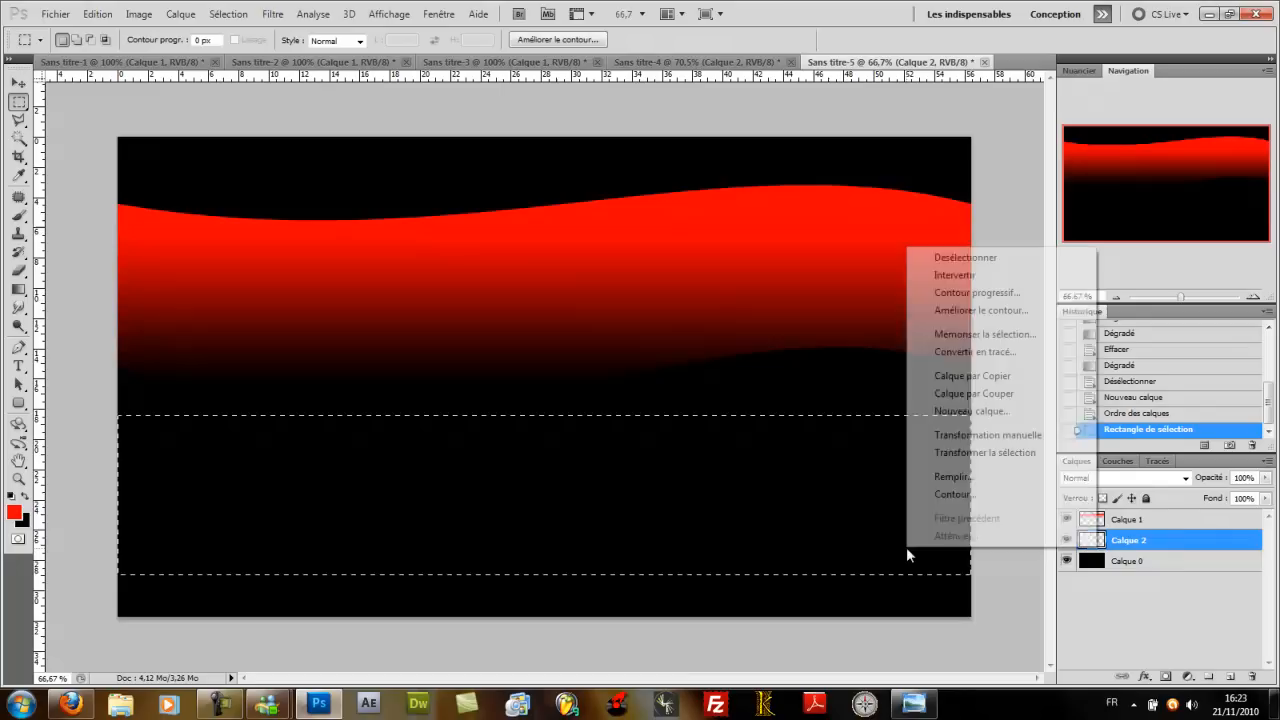
left_click(975, 450)
right_click(829, 487)
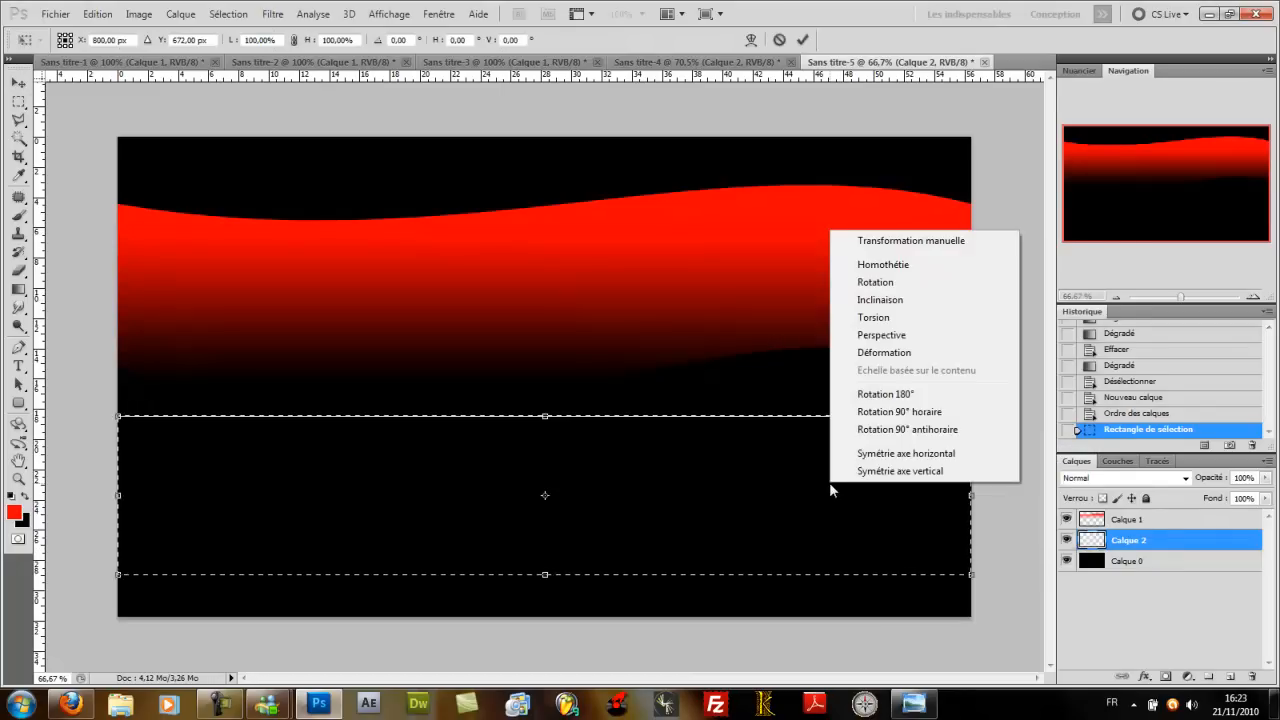
left_click(884, 353)
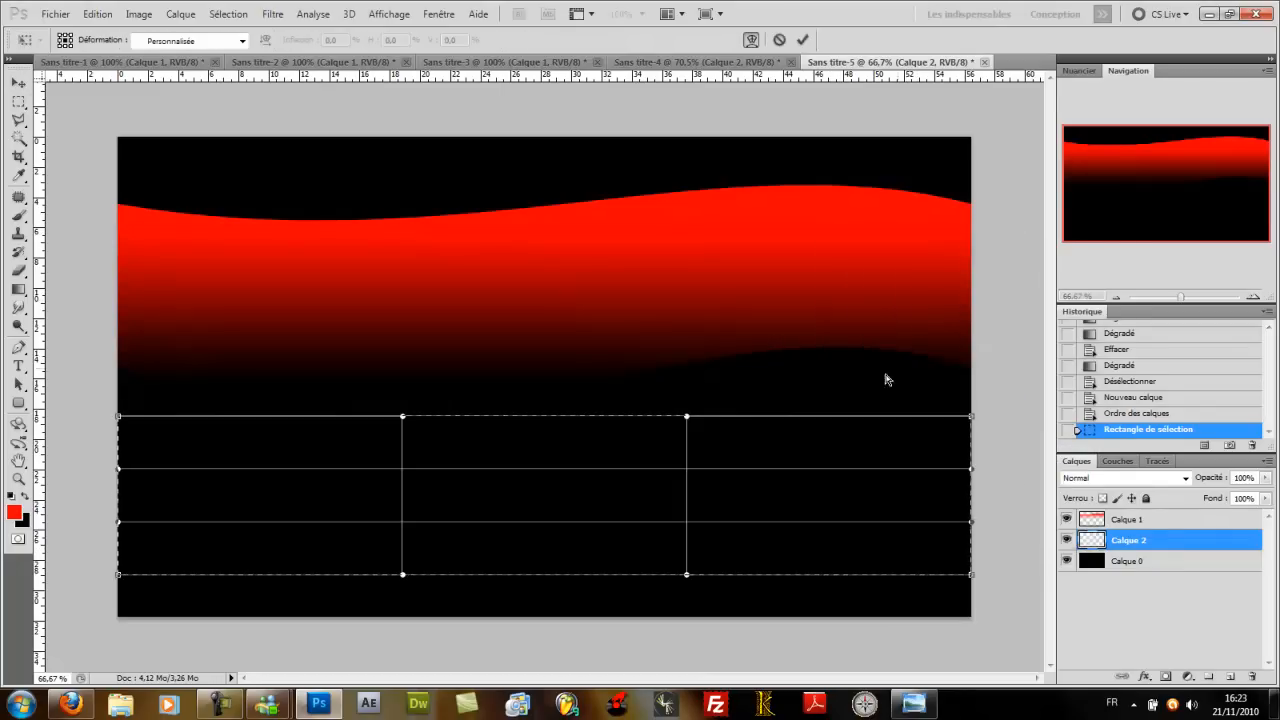
left_click_drag(687, 417, 687, 428)
left_click_drag(713, 480, 727, 516)
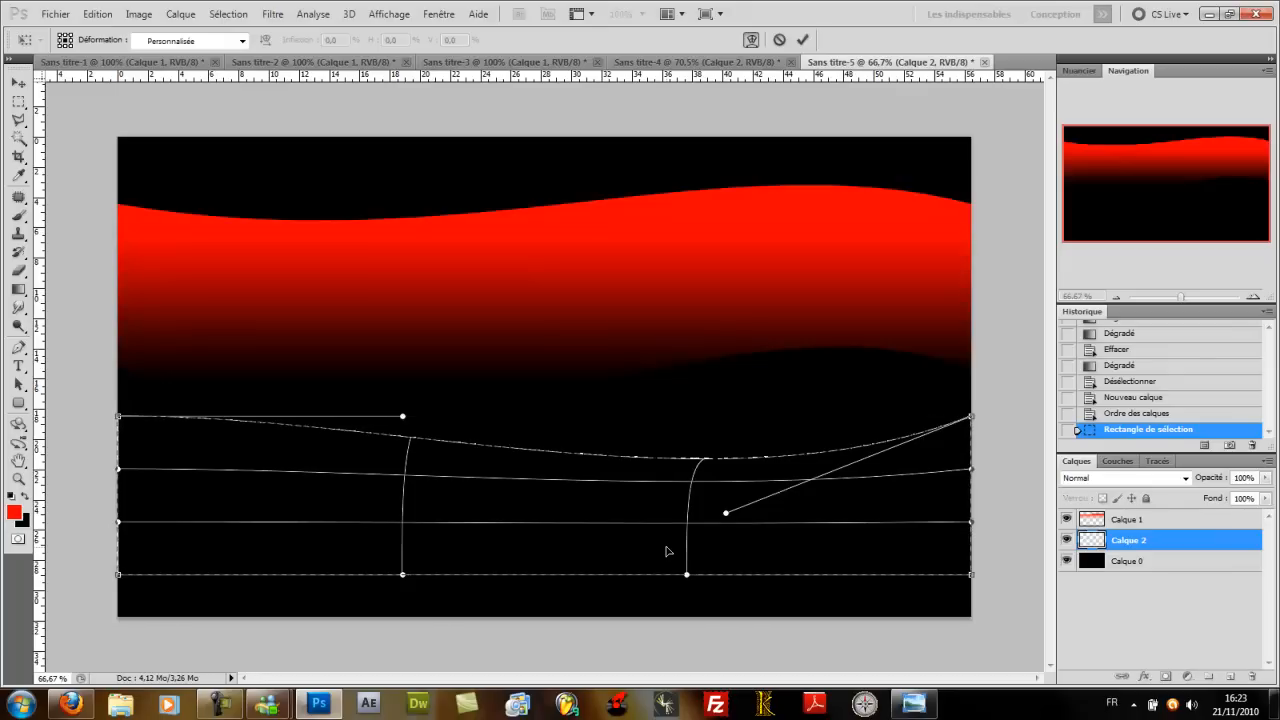
left_click_drag(689, 578, 735, 646)
left_click_drag(402, 416, 422, 360)
left_click_drag(402, 575, 423, 515)
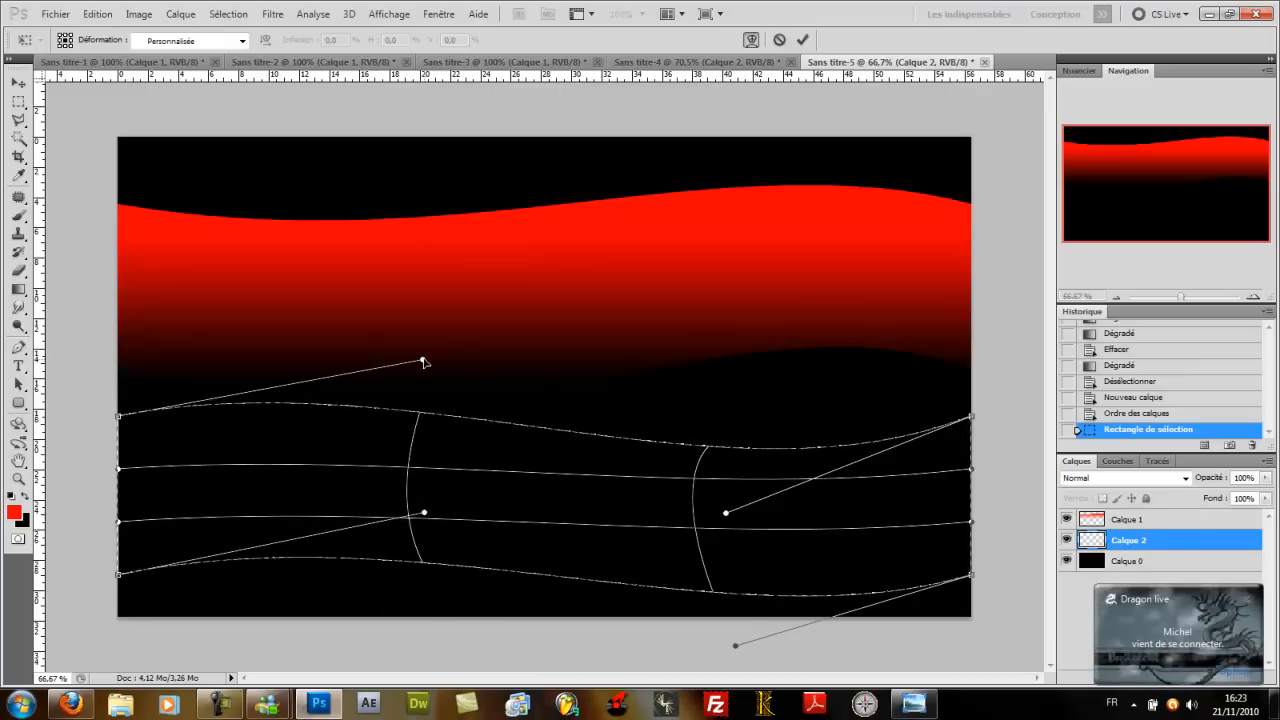
Step: Accentuate the lower selection's wave by raising its upper-left curve and lowering its bottom edge, and apply the warp
left_click_drag(424, 362, 500, 314)
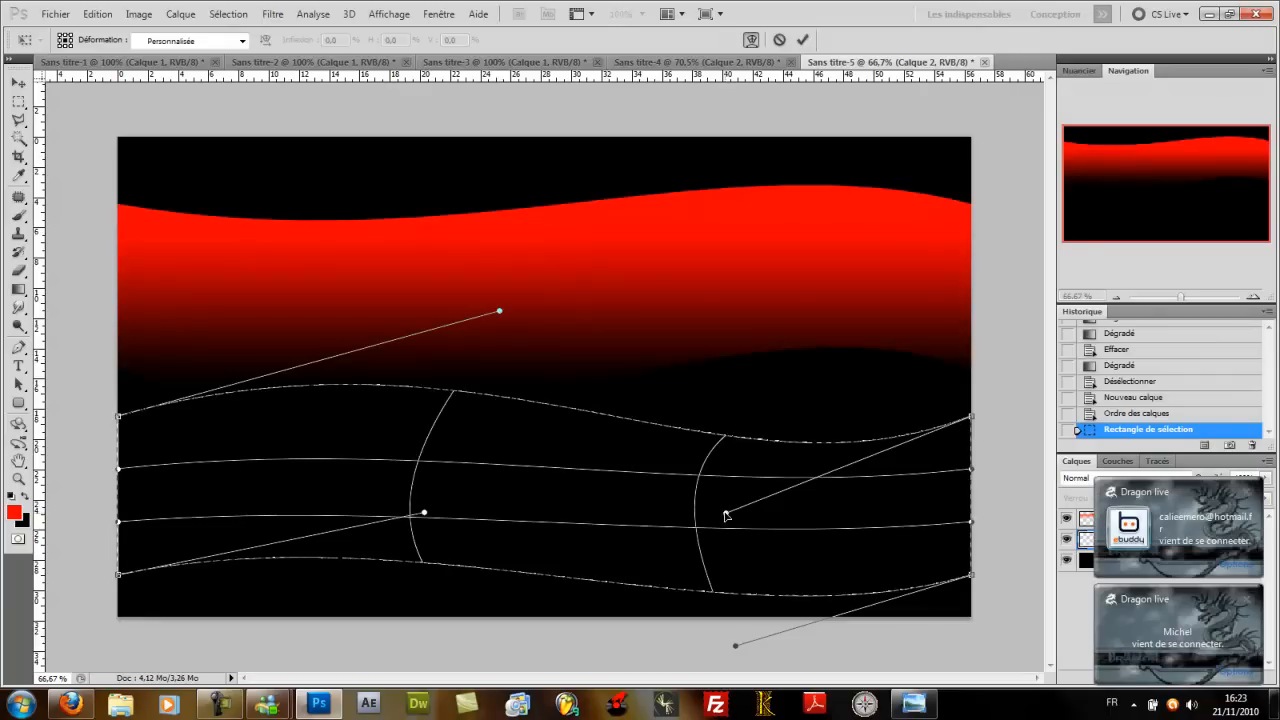
left_click_drag(650, 522, 647, 521)
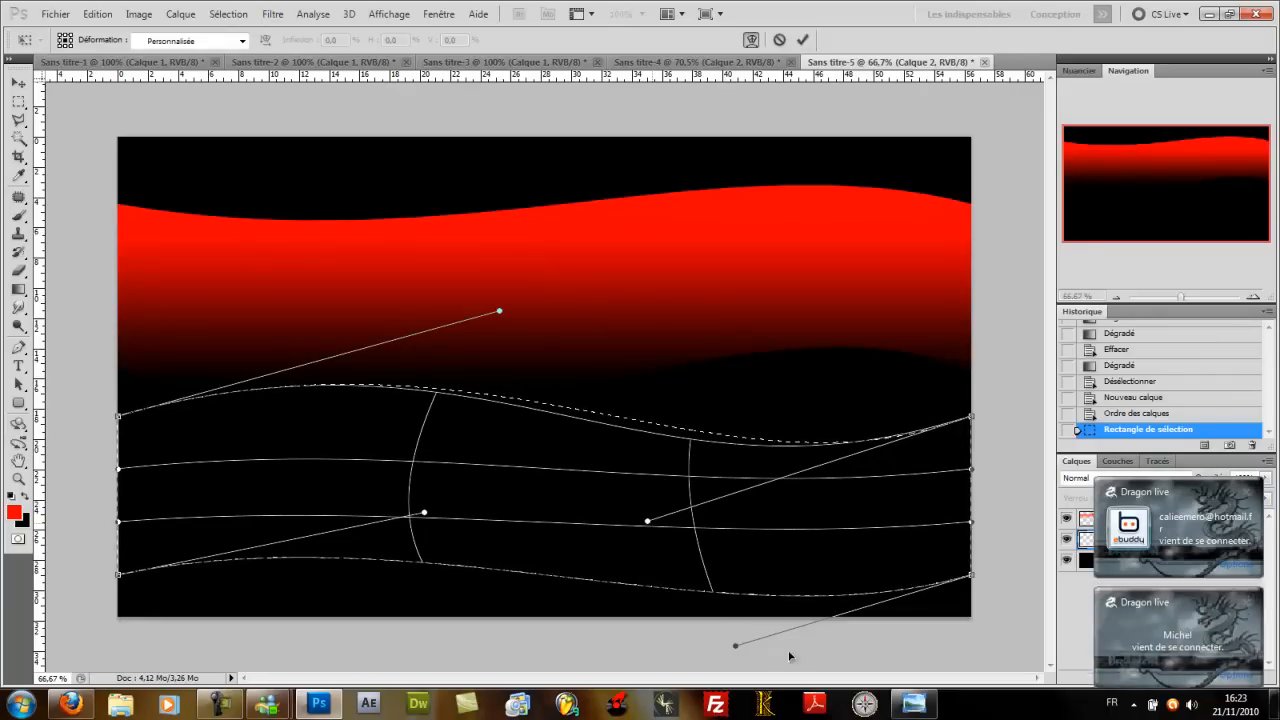
left_click_drag(787, 566, 751, 559)
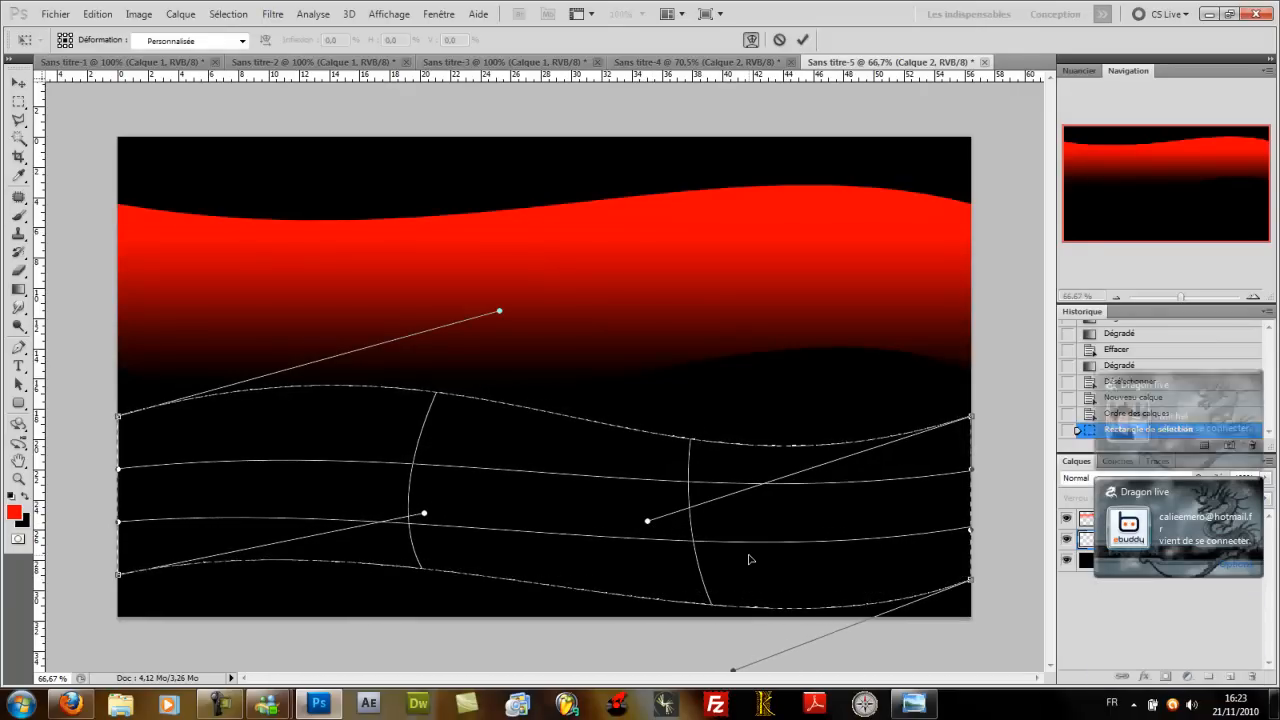
key("Return")
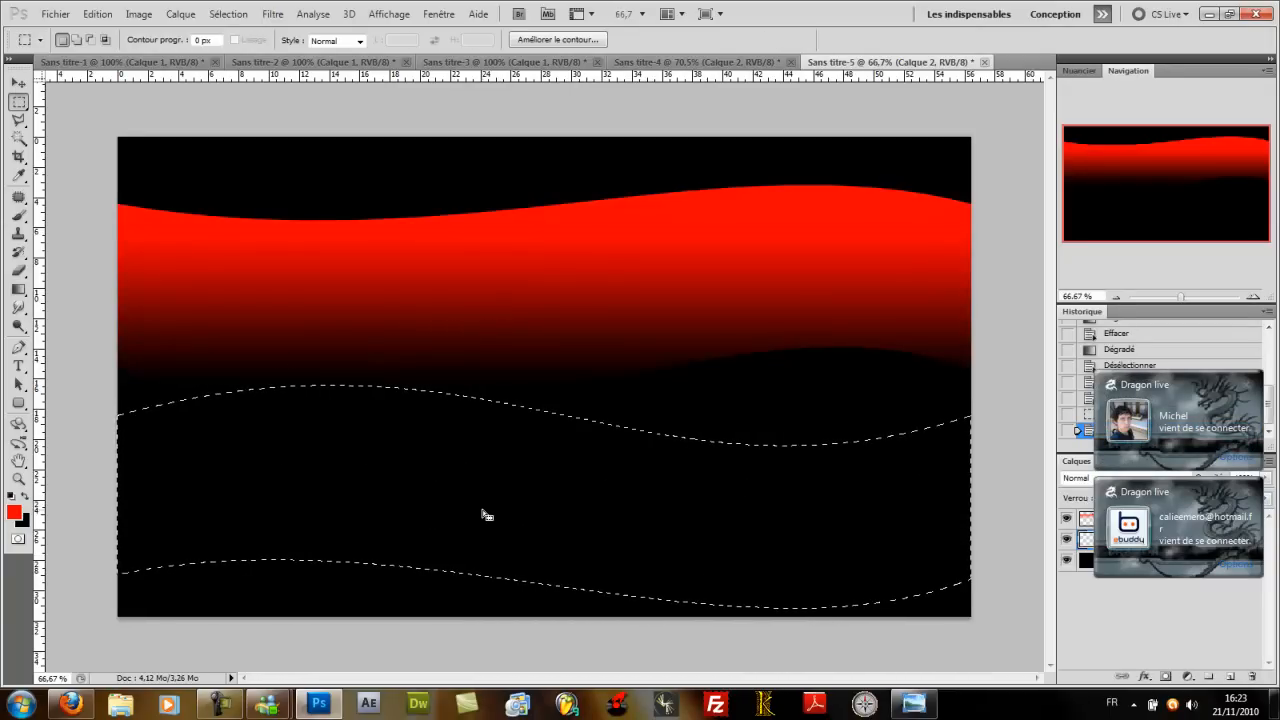
Step: Fill the lower wave selection with a vertical gradient fading from red at its bottom edge to transparent above
left_click(19, 290)
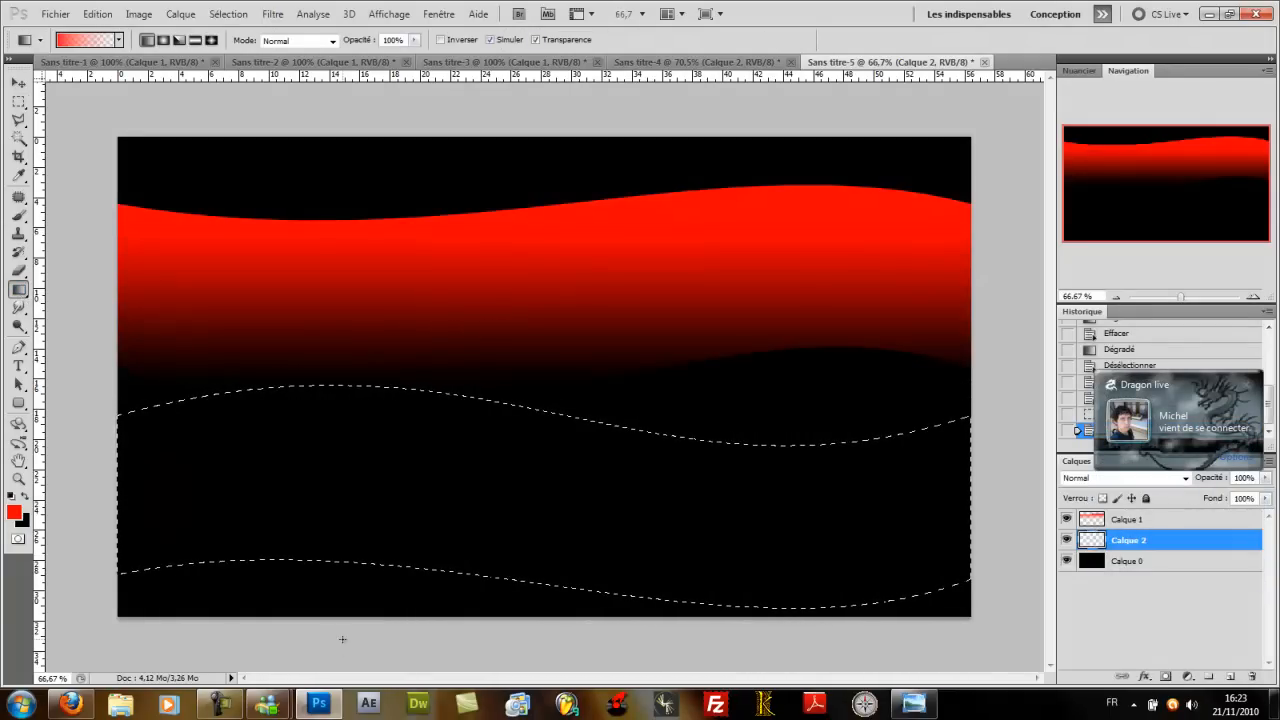
mouse_move(361, 437)
left_mouse_down()
mouse_move(360, 423)
mouse_move(369, 438)
left_mouse_up()
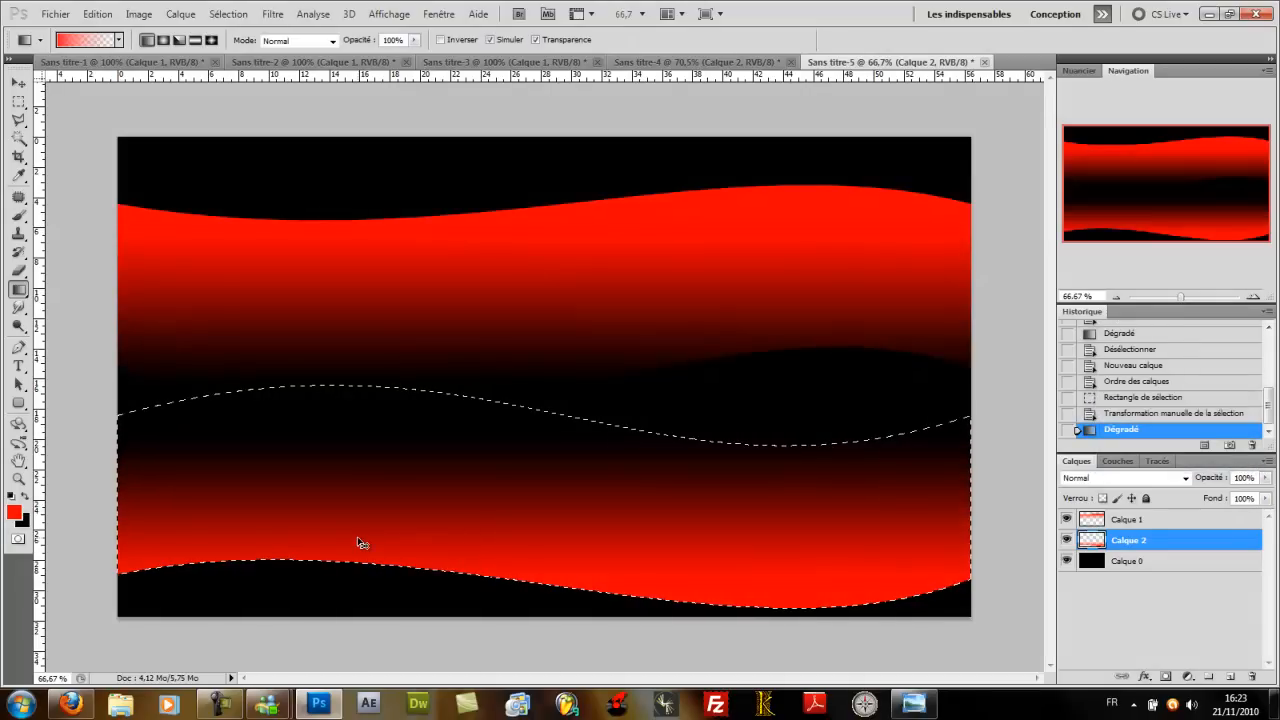
Step: Replace the lower wave's gradient with one fading from red at the bottom to transparent near the selection's upper edge, and deselect
key("ctrl+z")
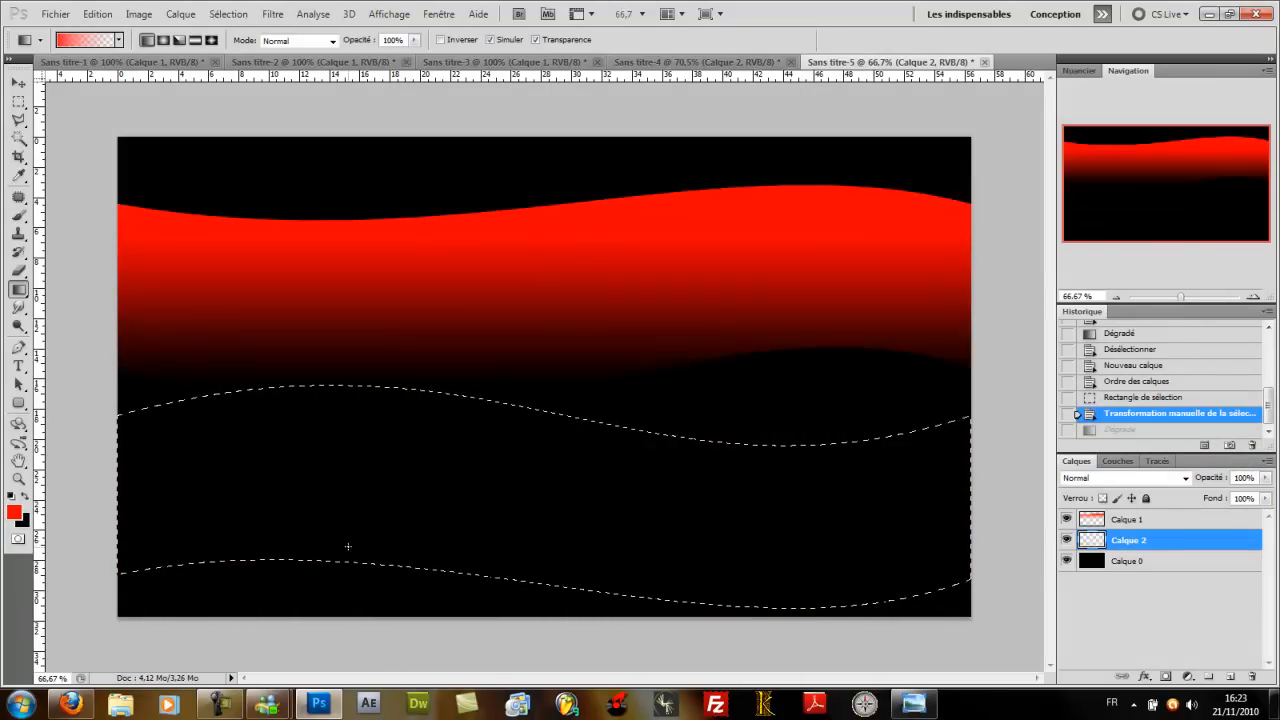
left_click_drag(357, 466, 358, 462)
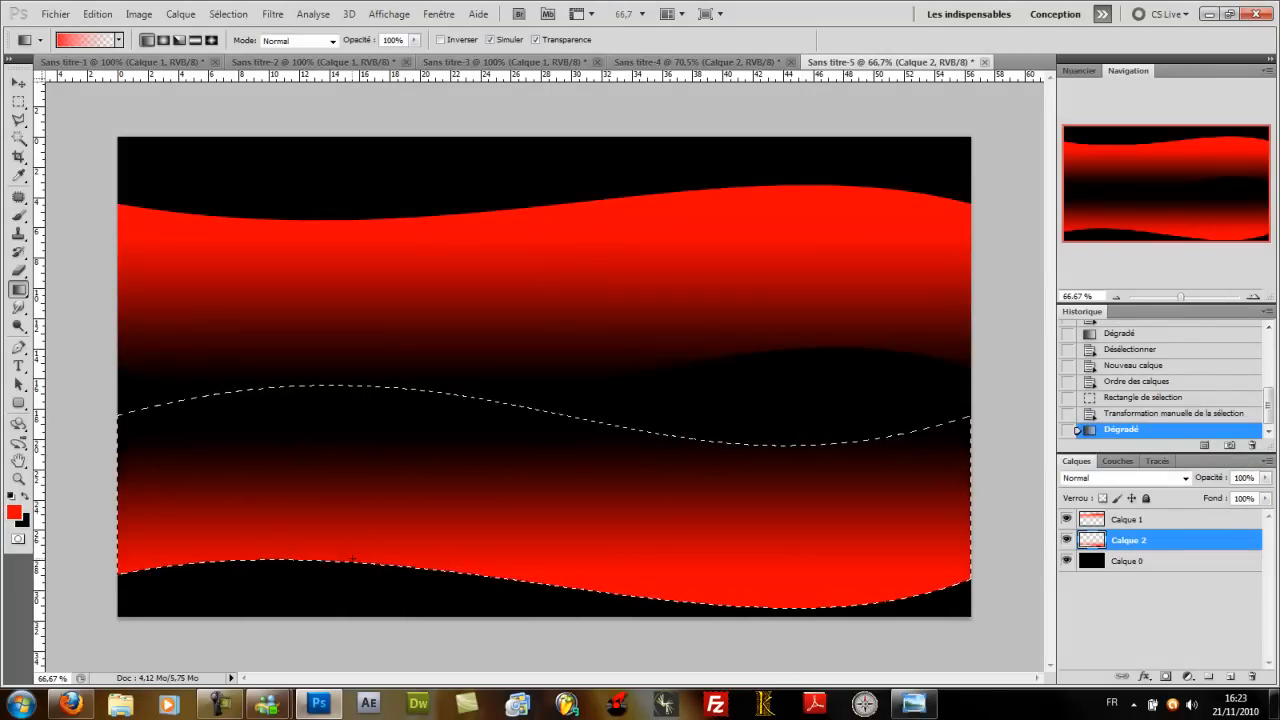
key("ctrl+z")
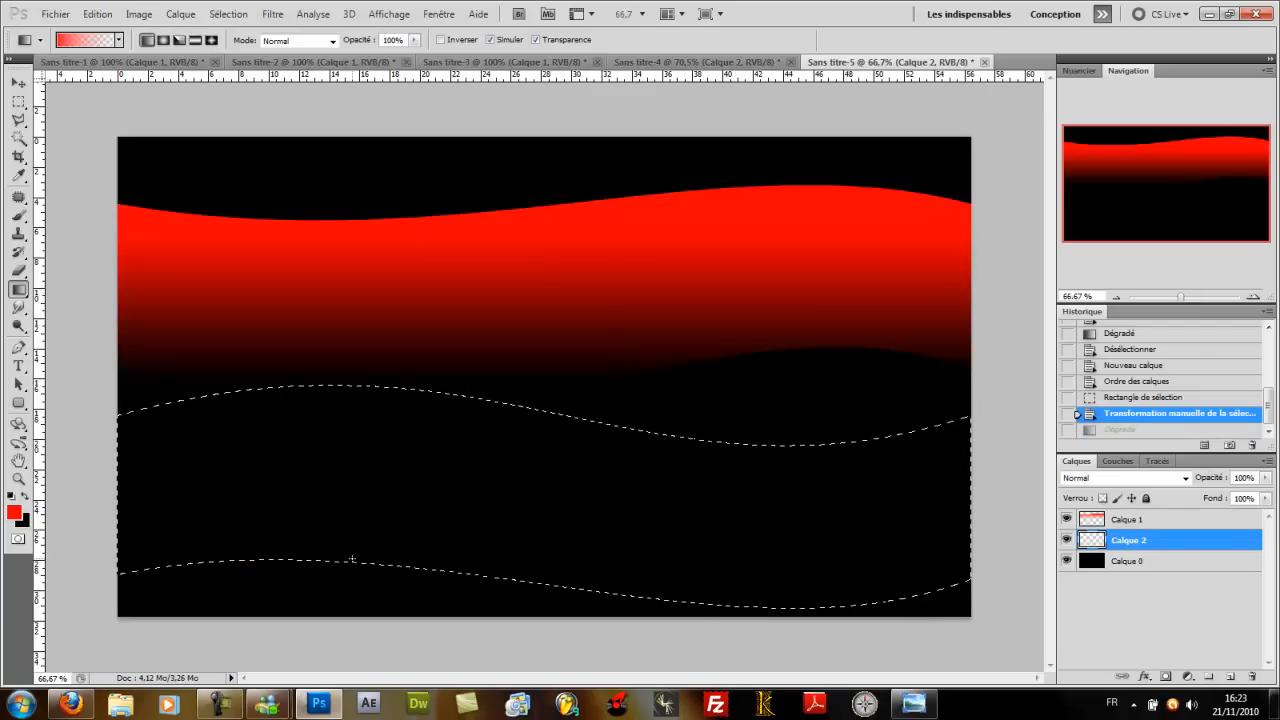
key("ctrl+z")
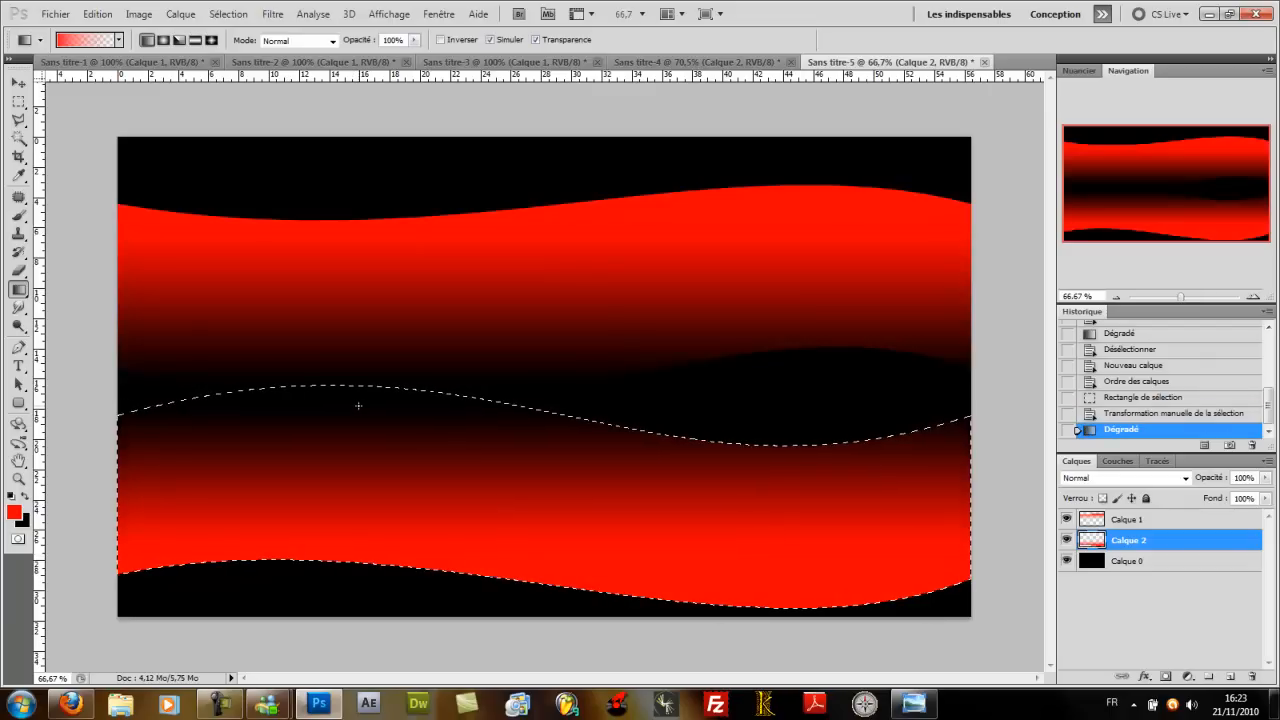
key("ctrl+d")
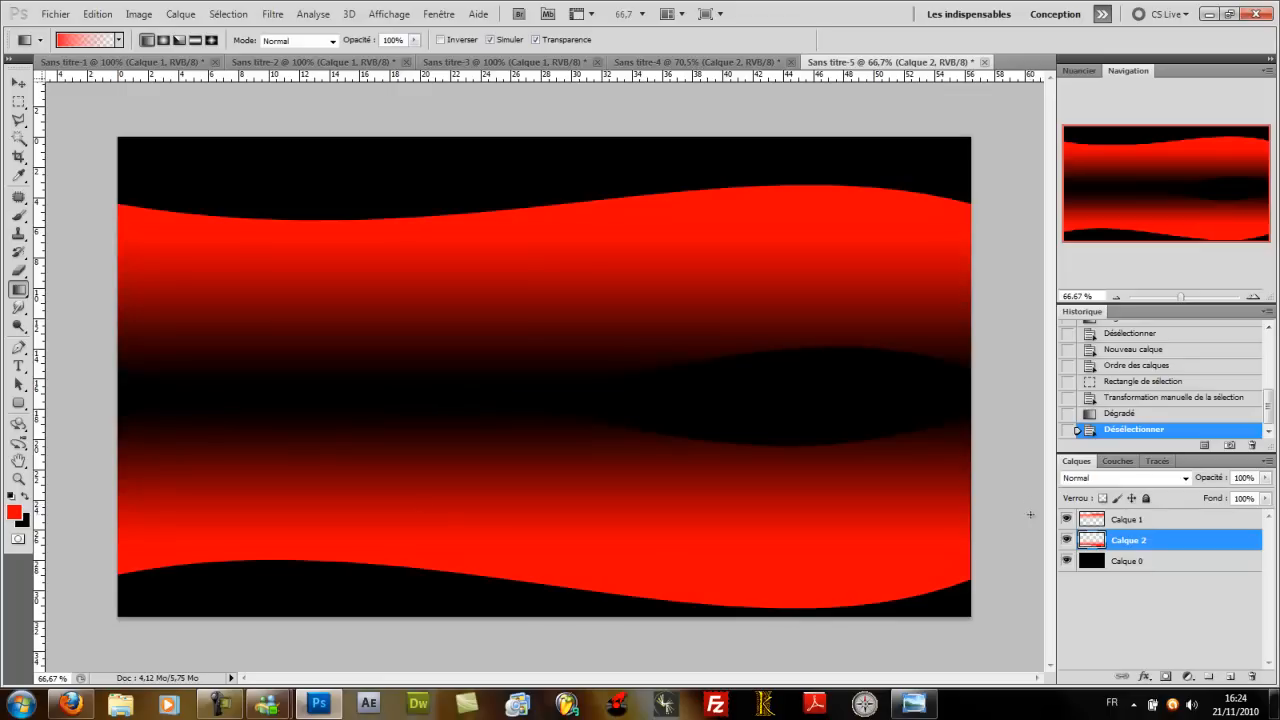
Step: Move the lower wave layer straight up to a Y position of 655 px with Free Transform and apply it
key("ctrl+t")
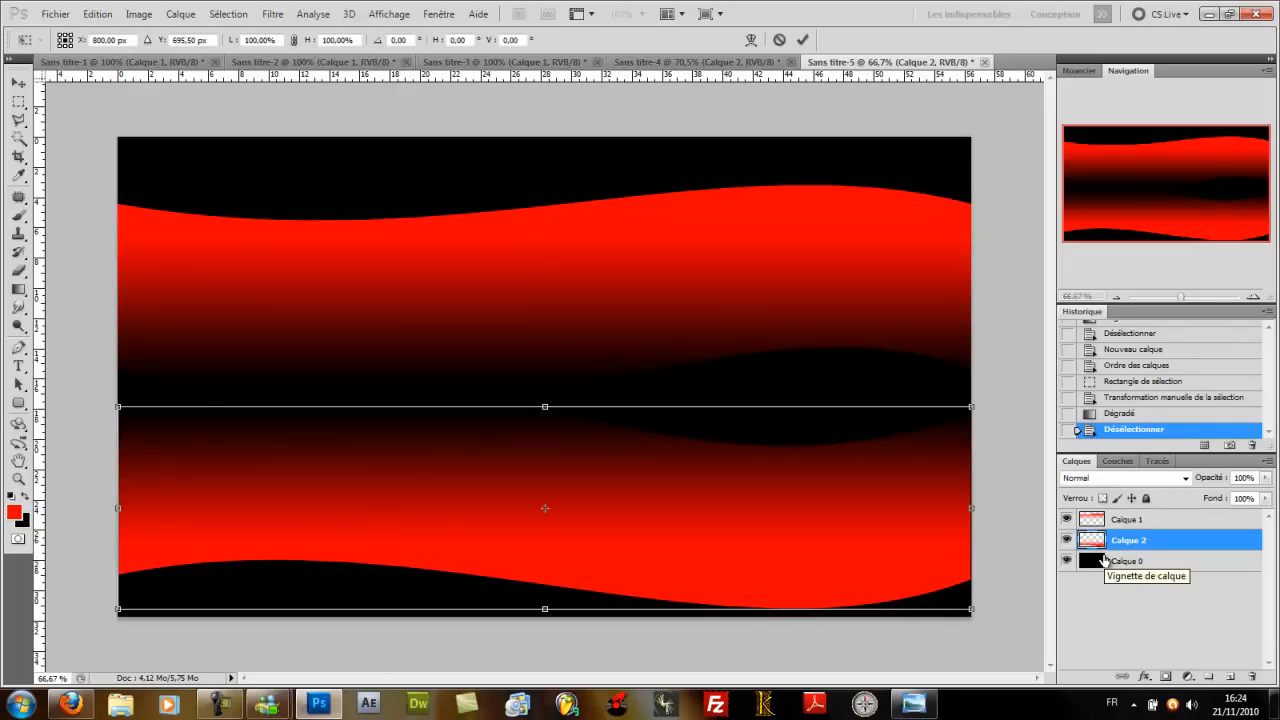
key("Up")
key("Up")
key("Up")
key("Up")
key("Up")
key("Up")
key("Up")
key("Up")
key("Up")
key("Up")
key("Up")
key("Up")
key("Up")
key("Up")
key("Up")
key("Up")
key("Up")
key("Up")
key("Up")
key("Up")
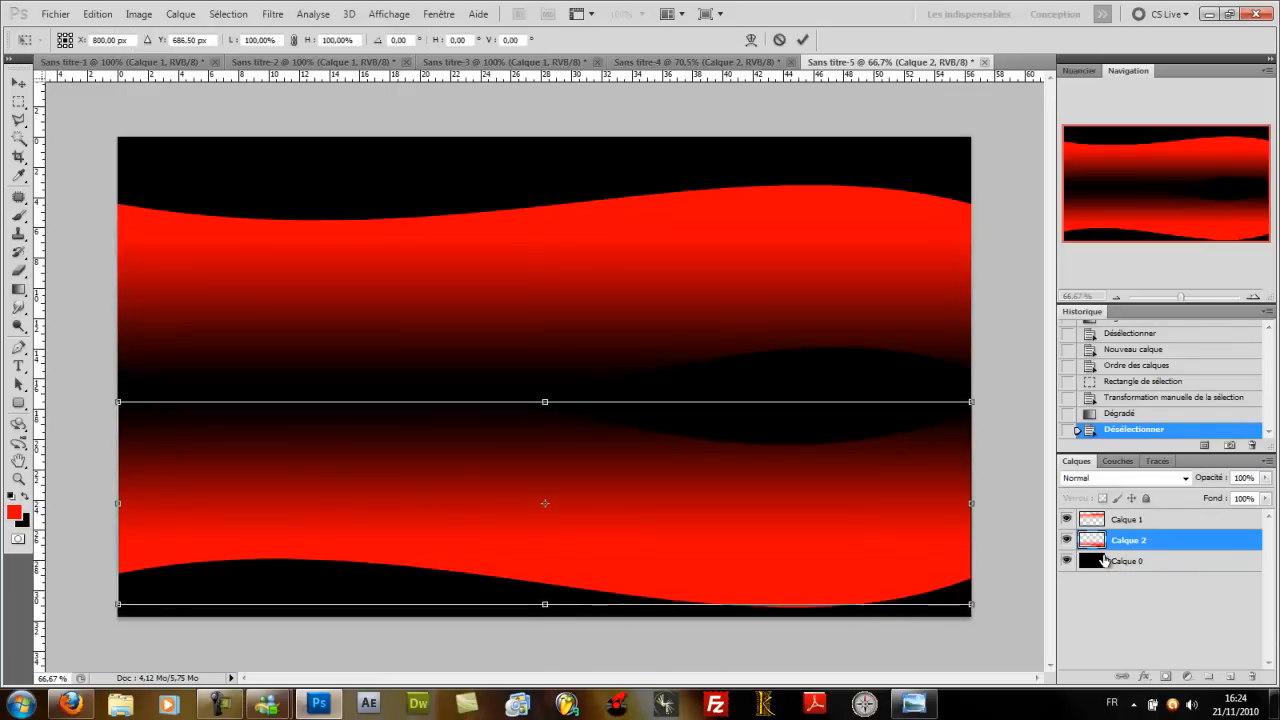
key("Up")
key("Up")
key("Up")
key("Up")
key("Up")
key("Up")
key("Up")
key("Up")
key("Up")
key("Up")
key("Up")
key("Up")
key("Up")
key("Up")
key("Up")
key("Up")
key("Up")
key("Up")
key("Up")
key("Up")
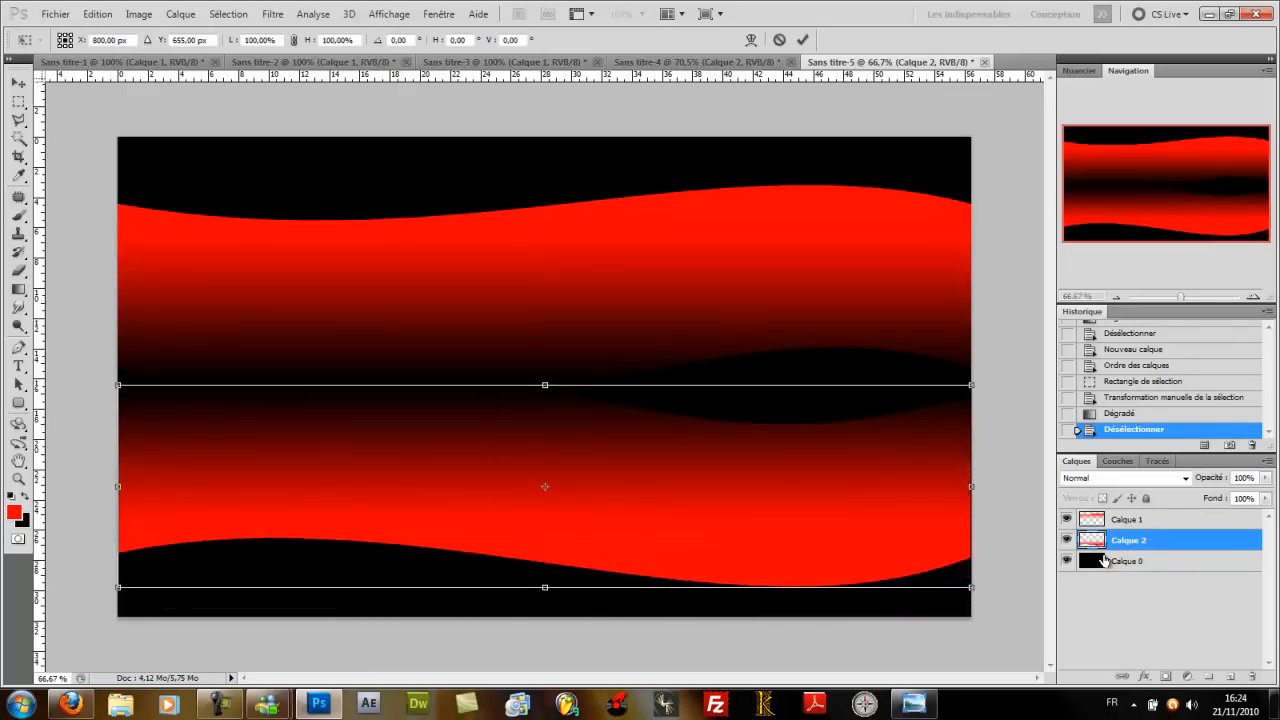
key("Return")
key("g")
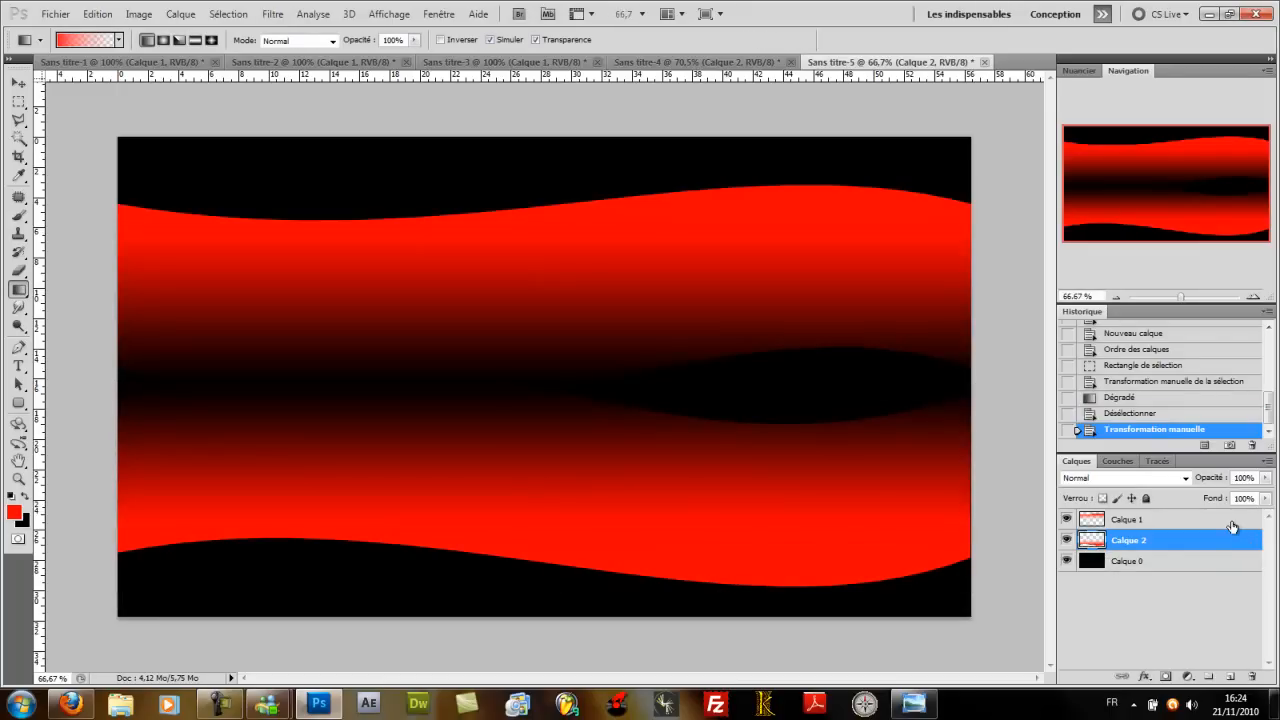
Step: Add Satin, Bevel and Emboss, and Inner Shadow effects to the upper wave layer, Calque 1
left_click(1232, 524)
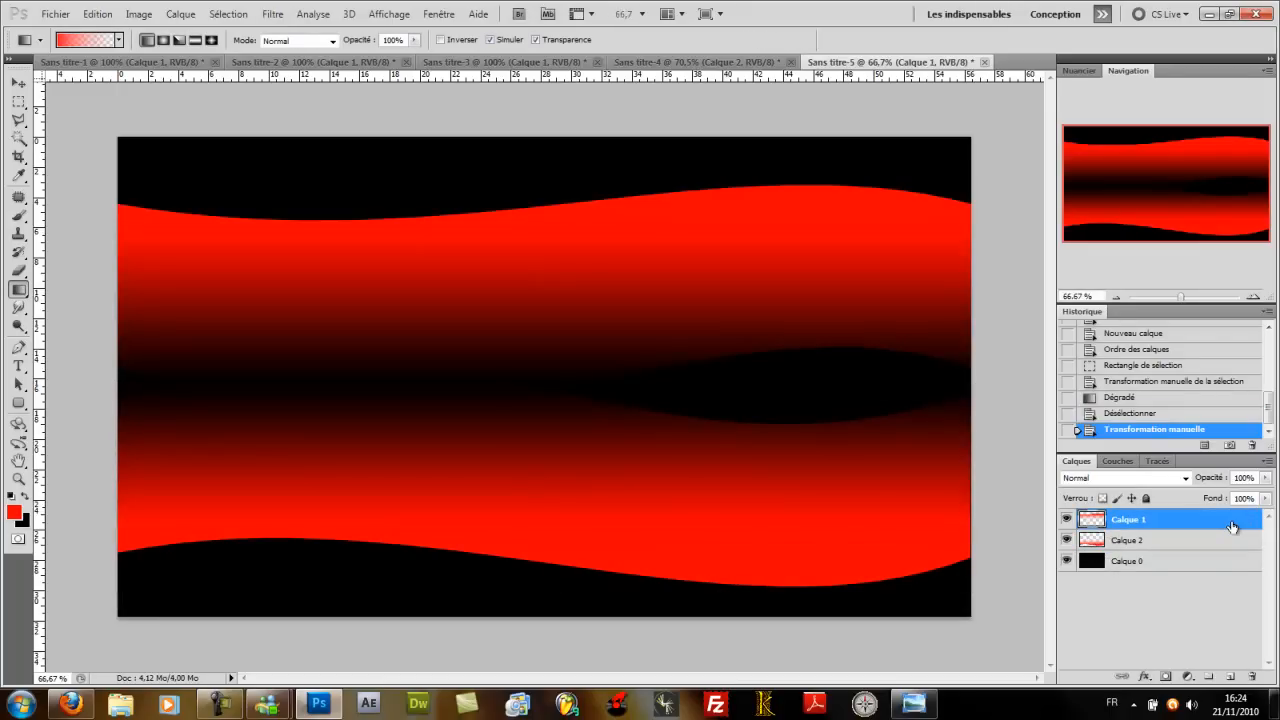
double_click(1232, 524)
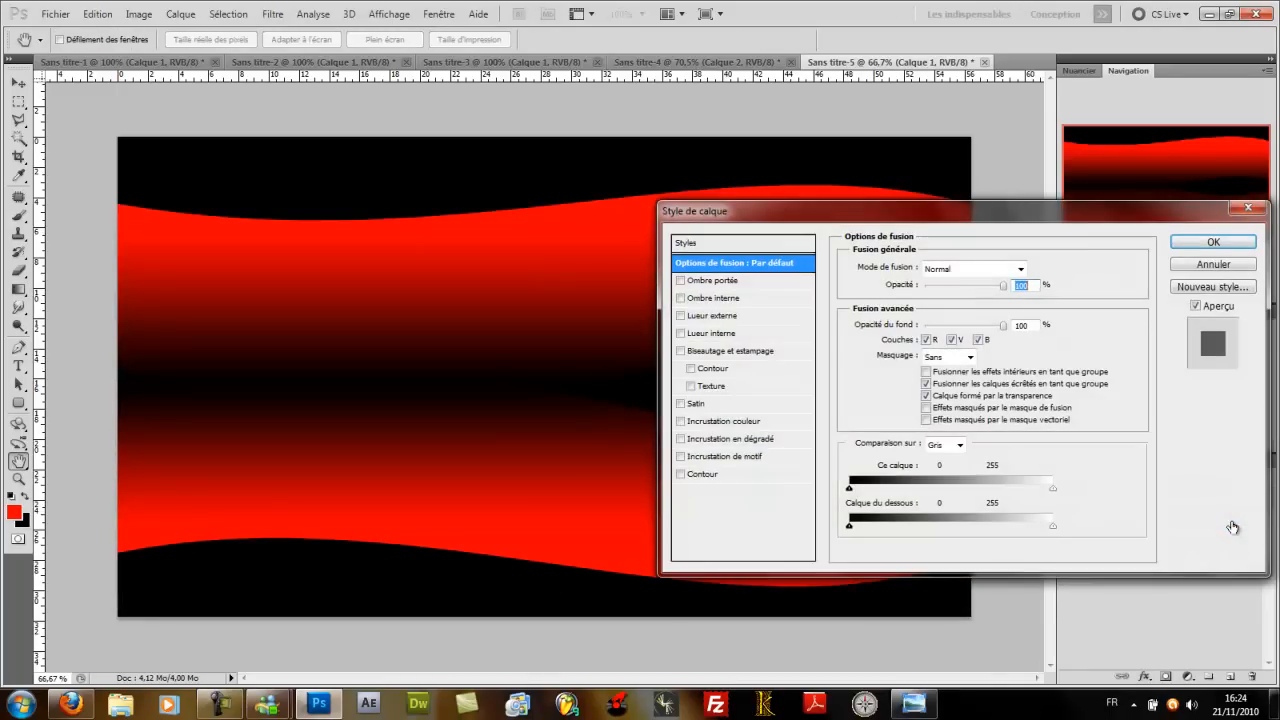
left_click_drag(755, 207, 805, 146)
left_click(731, 343)
left_click(731, 290)
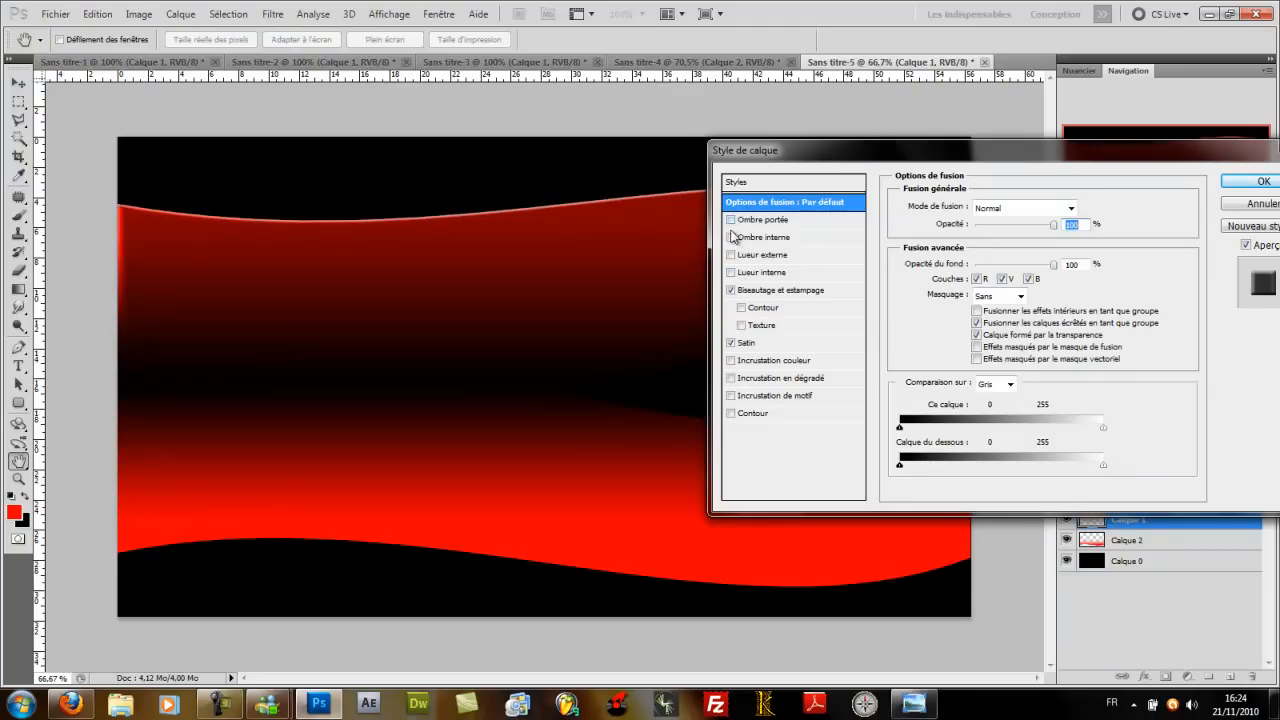
left_click(731, 237)
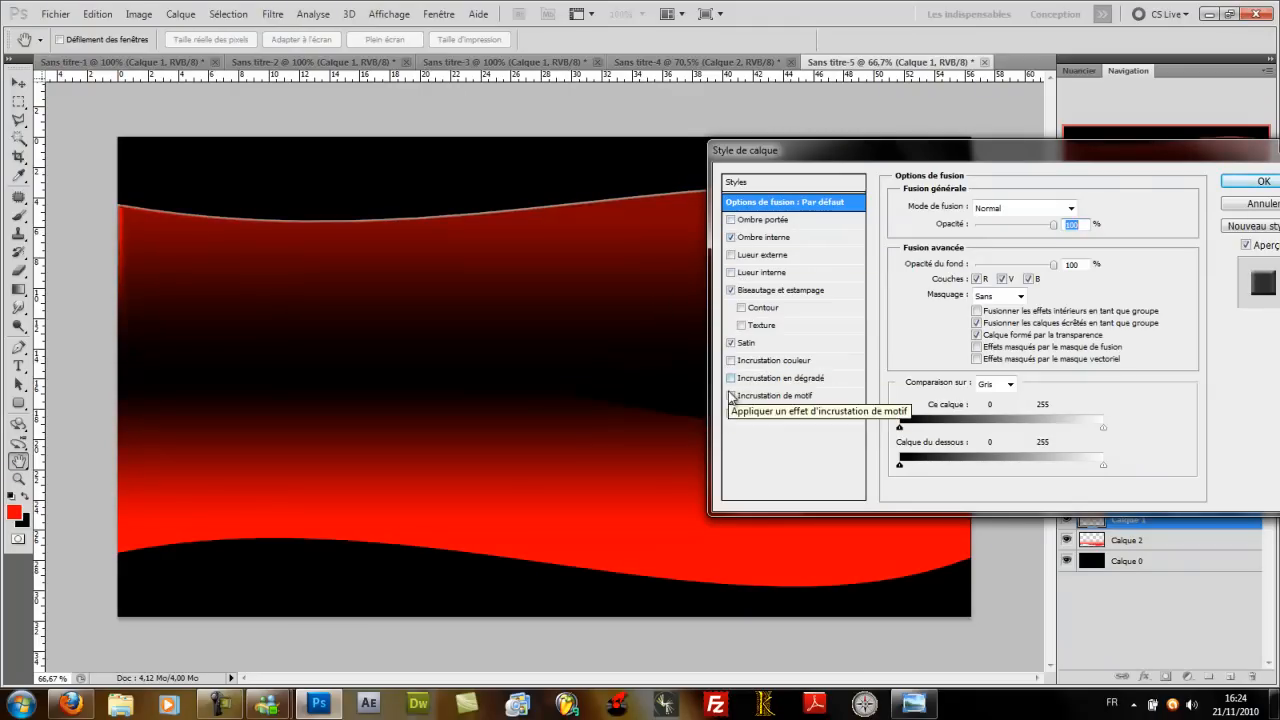
Step: Add a Color Overlay in violet #8a00ff to the upper wave layer and apply the layer style
left_click(741, 362)
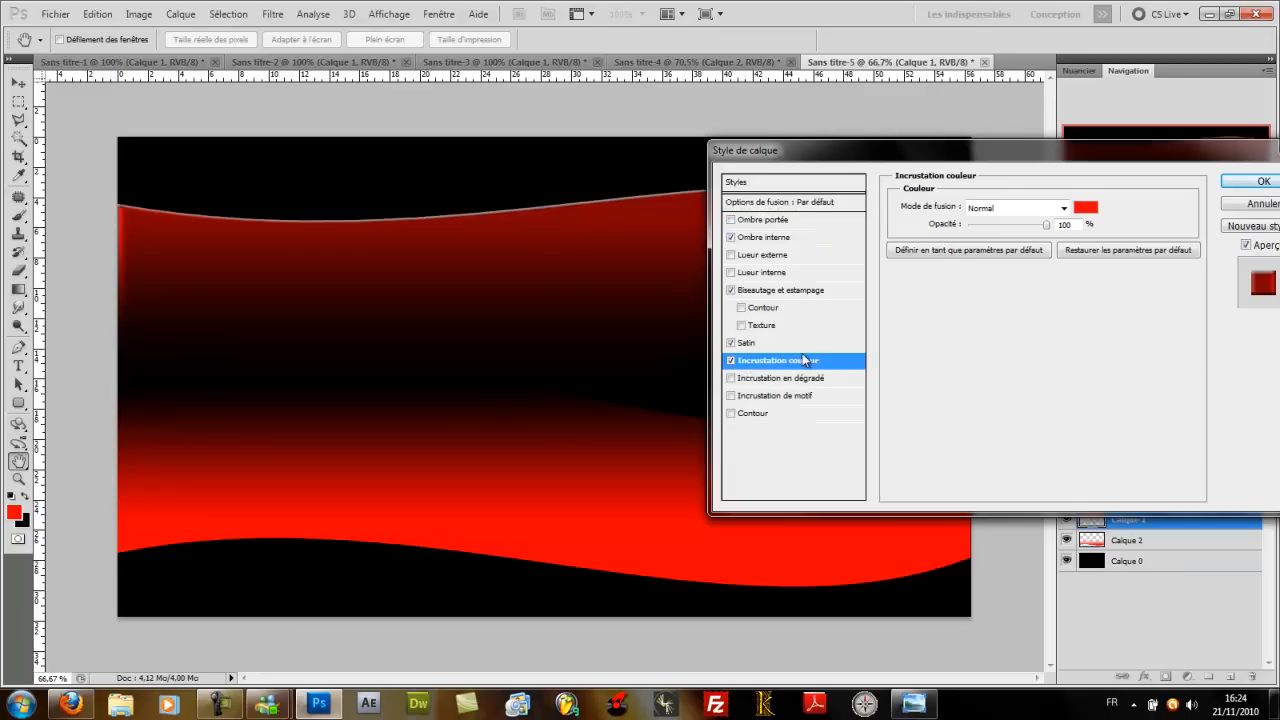
left_click(1083, 207)
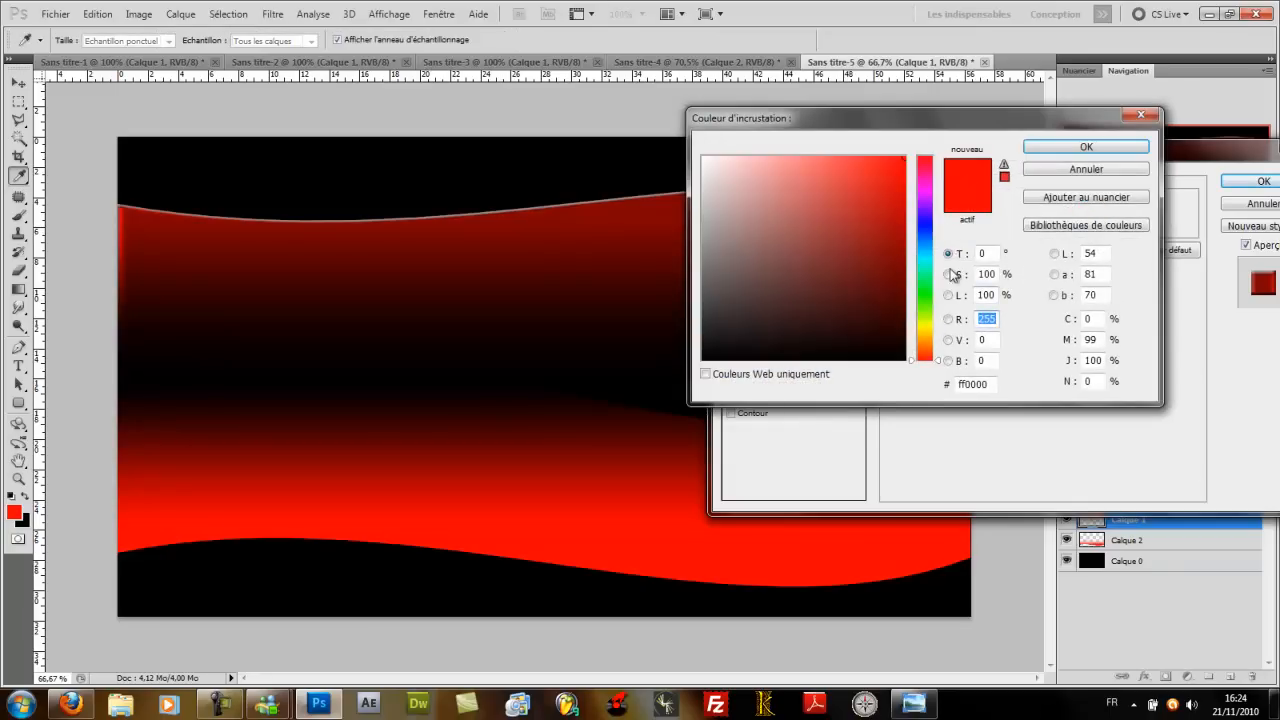
left_click(929, 211)
left_click_drag(929, 211, 929, 207)
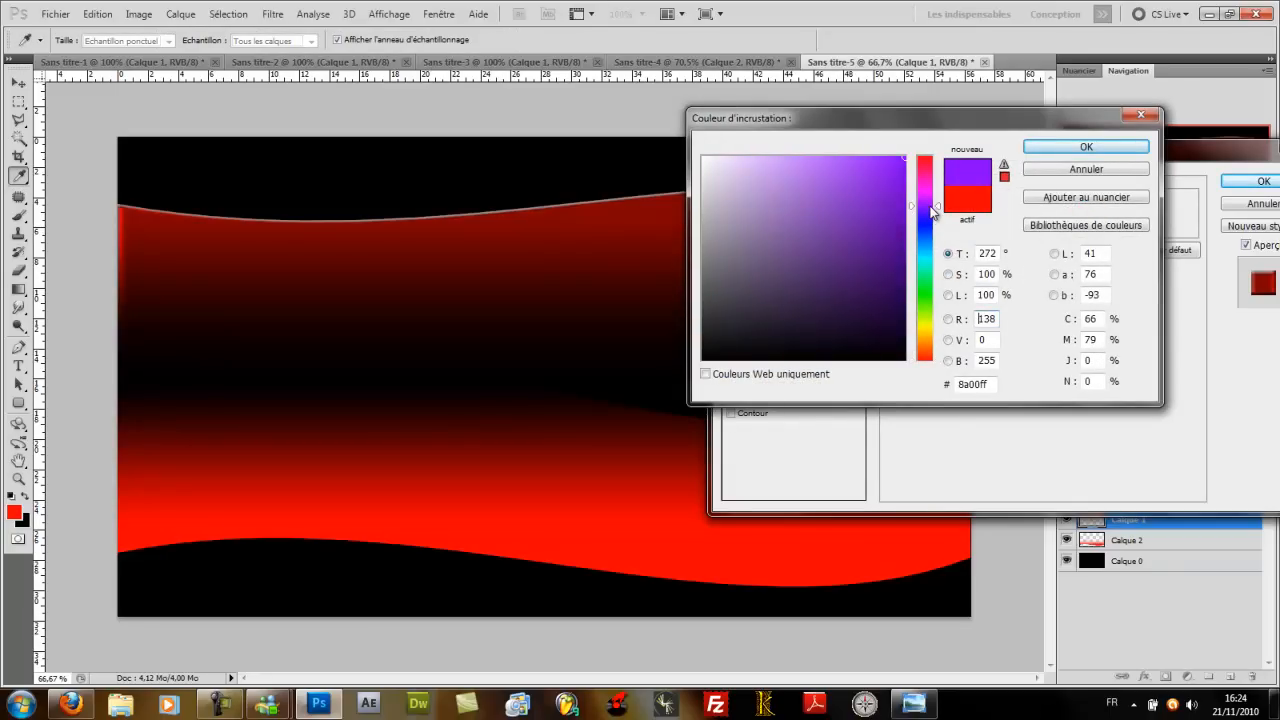
left_click(1085, 148)
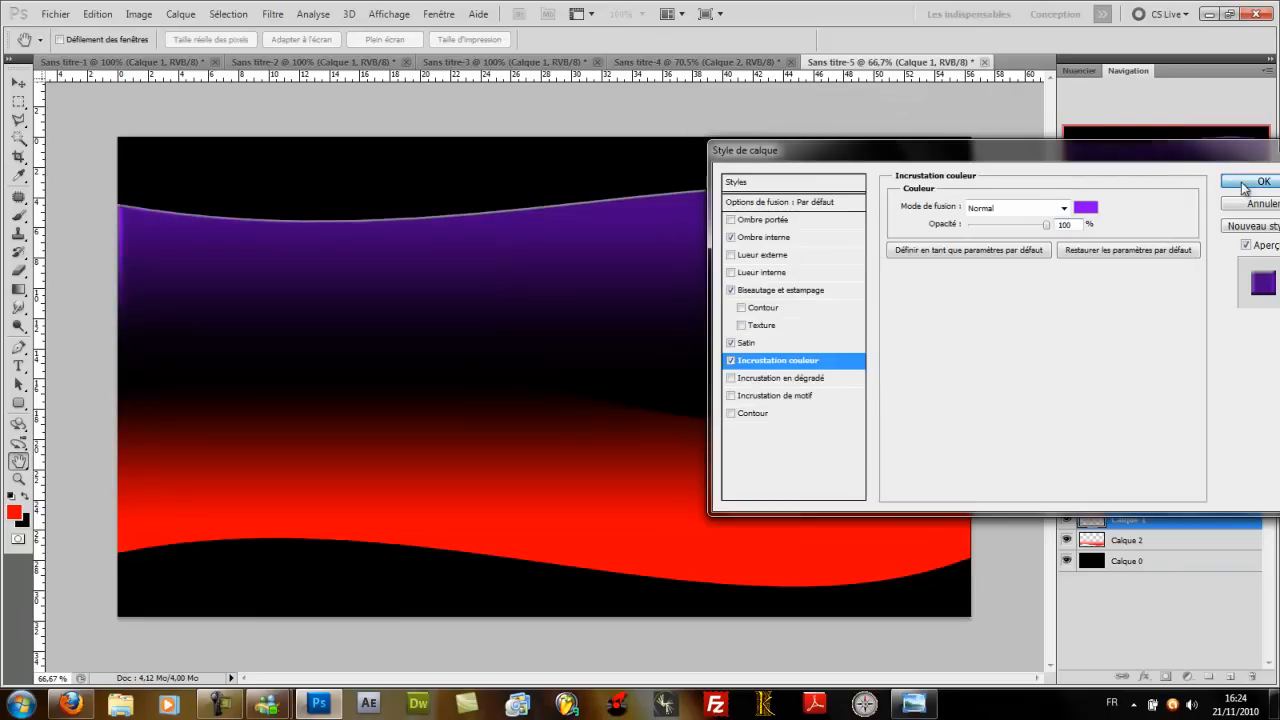
left_click(1260, 181)
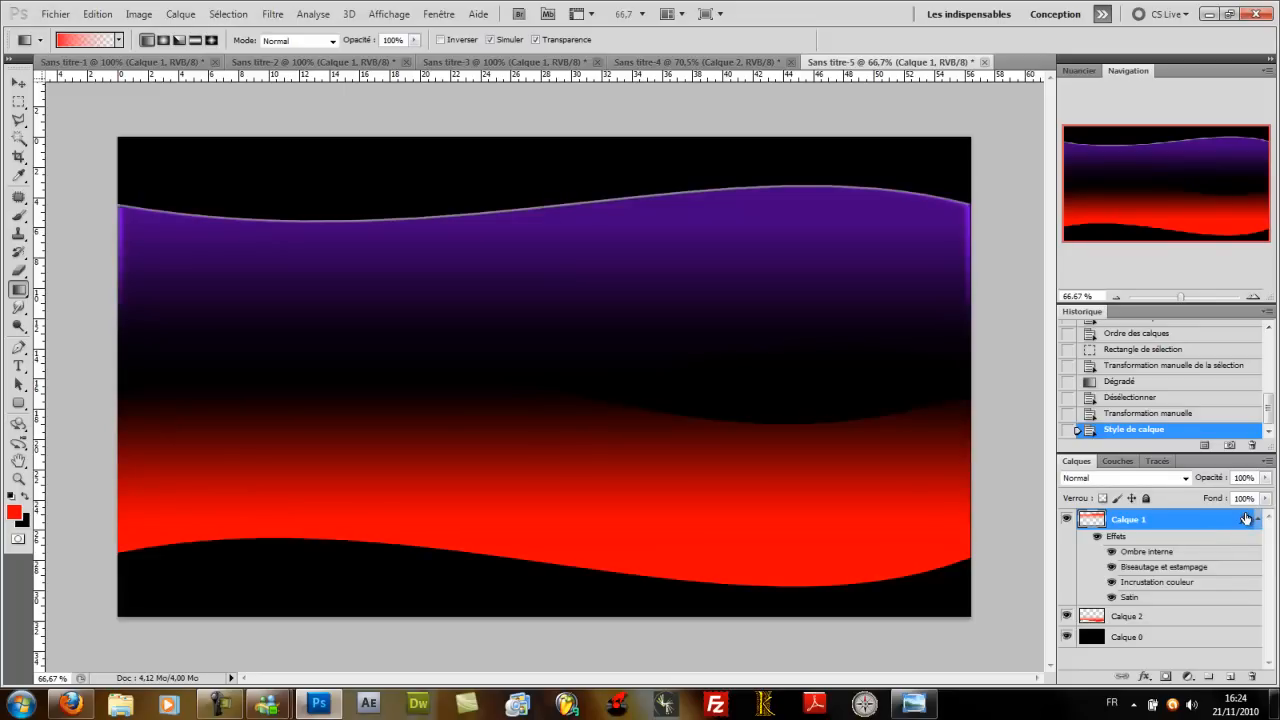
Step: Copy all layer effects from Calque 1 onto the lower wave layer and the background layer Calque 0
left_click_drag(1244, 521, 1268, 650)
left_click_drag(1245, 563, 1231, 669)
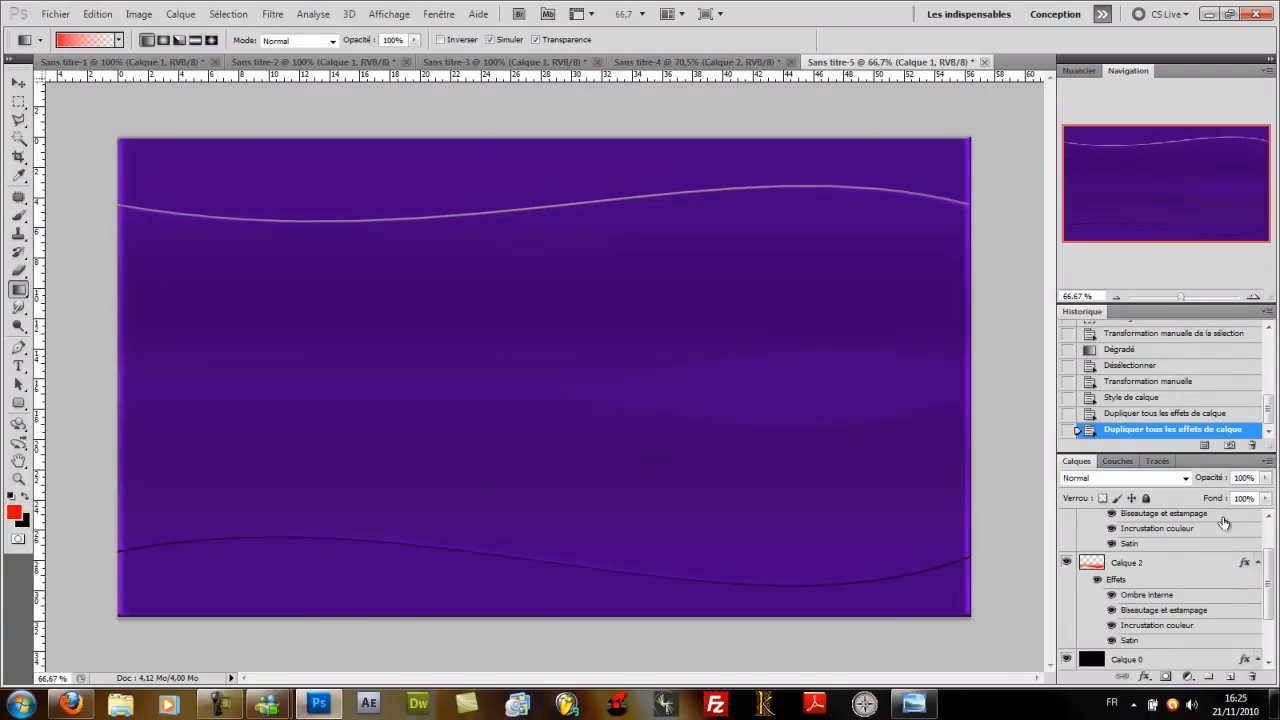
Step: In the Satin effect of background layer Calque 0, set the size to 0 px and the distance to 11 px
left_click(1184, 660)
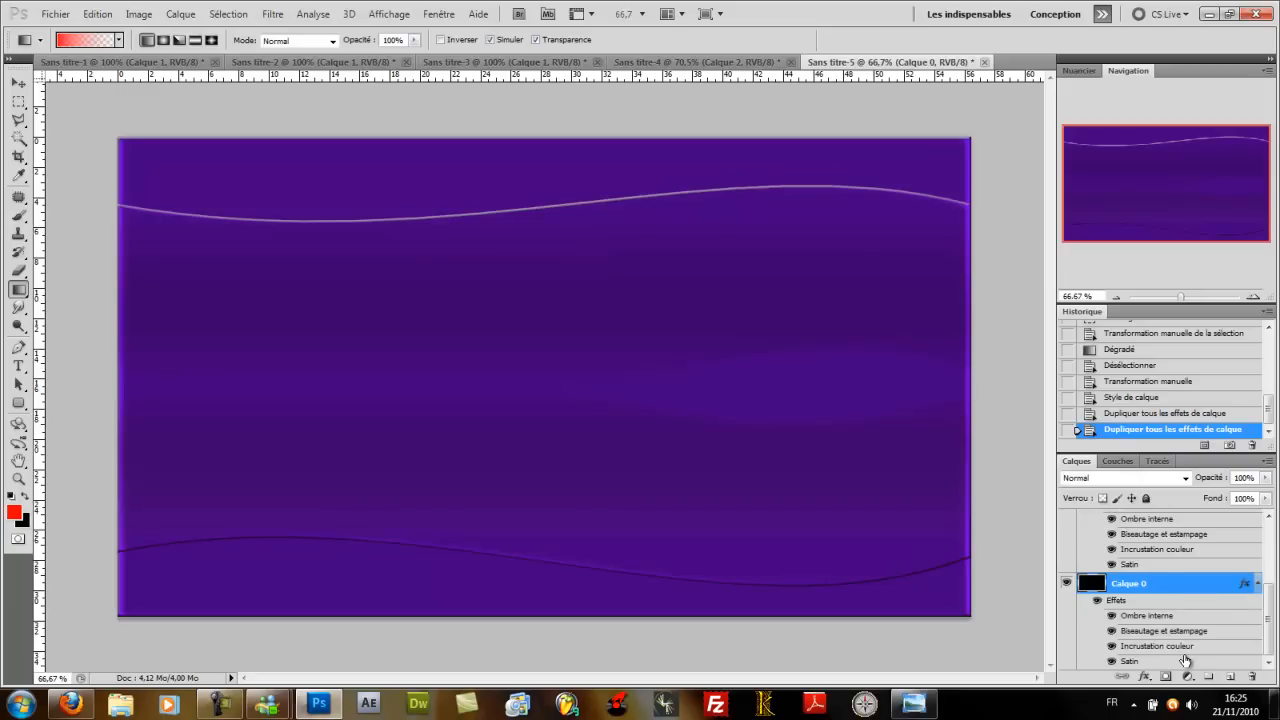
double_click(1180, 593)
left_click(732, 342)
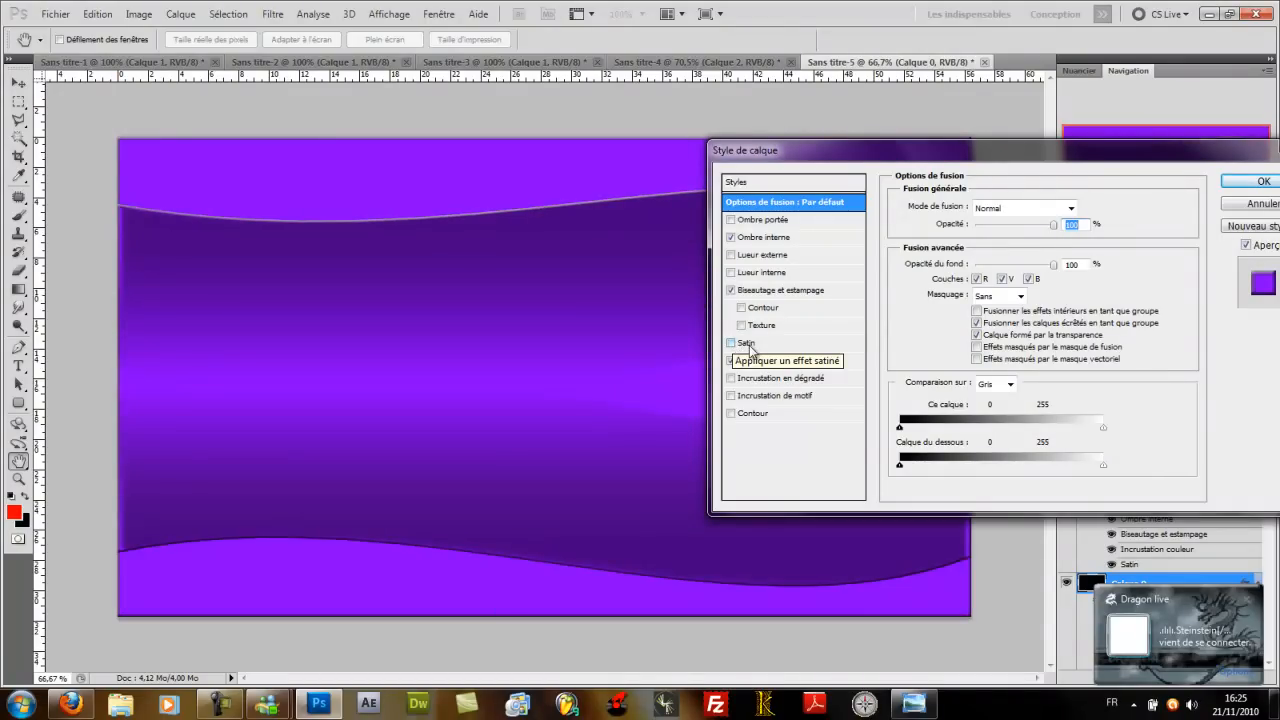
left_click(758, 345)
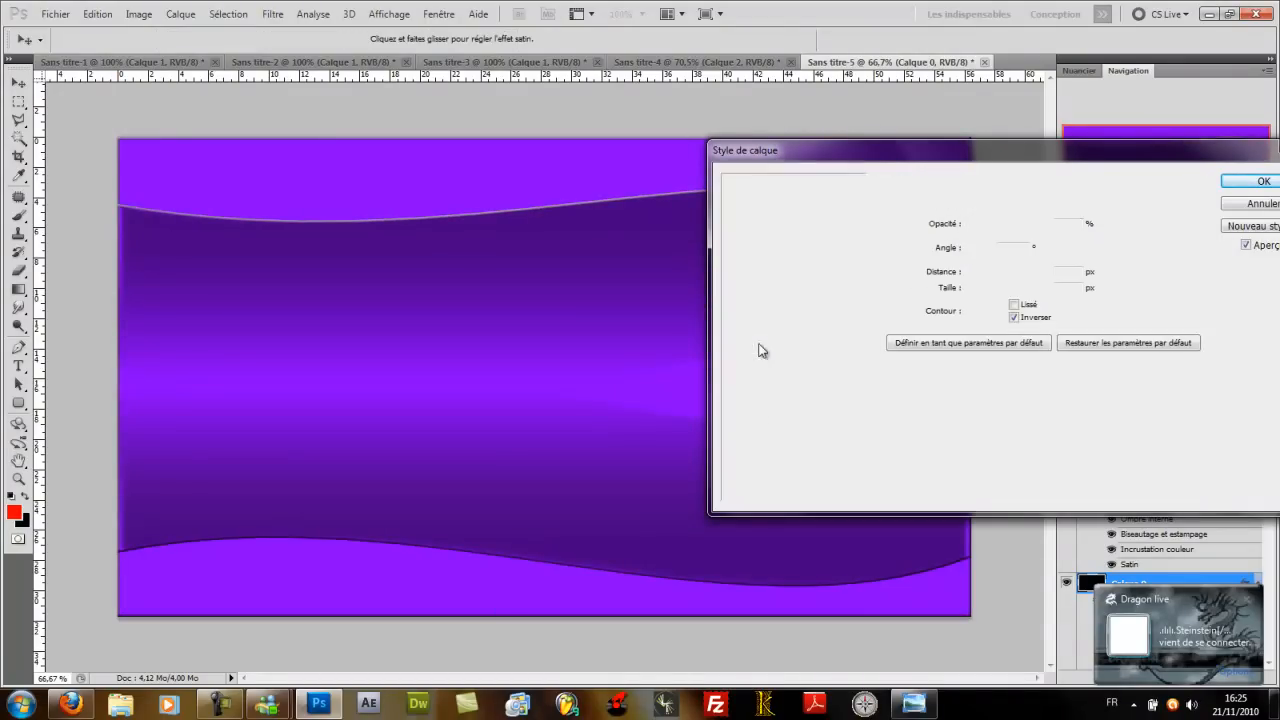
left_click(976, 289)
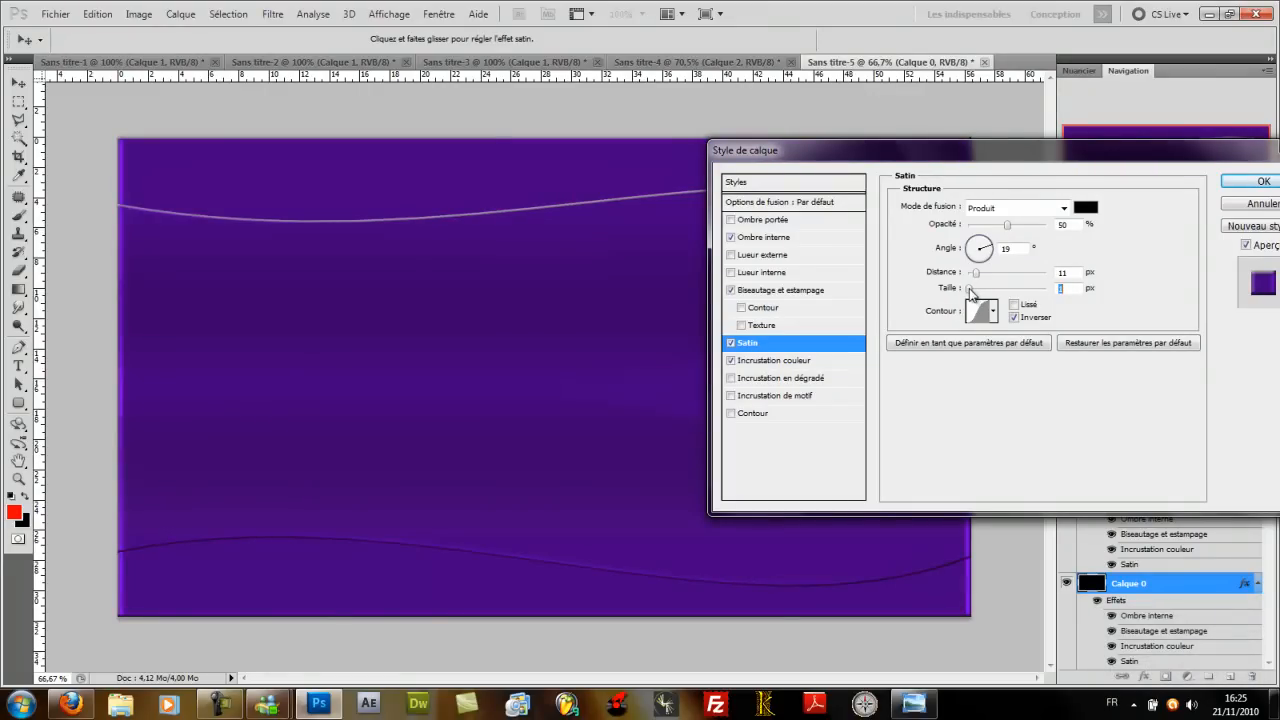
left_click_drag(975, 275, 972, 275)
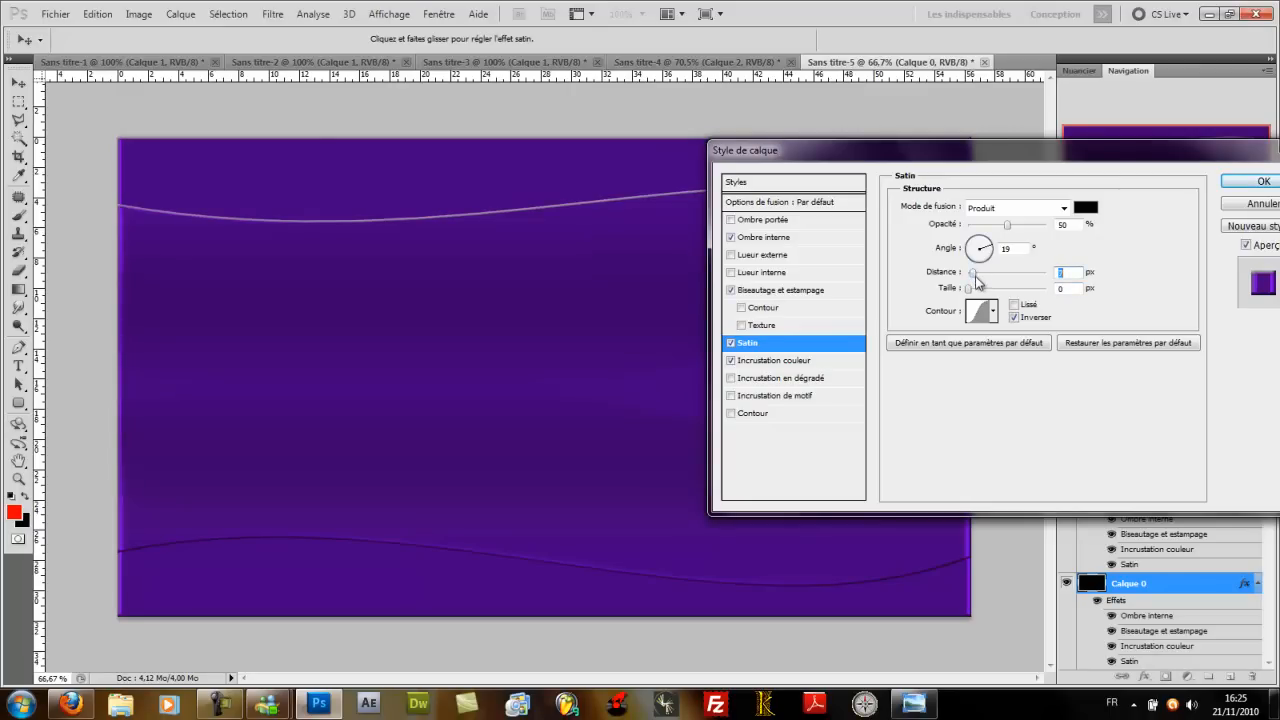
left_click_drag(977, 276, 980, 277)
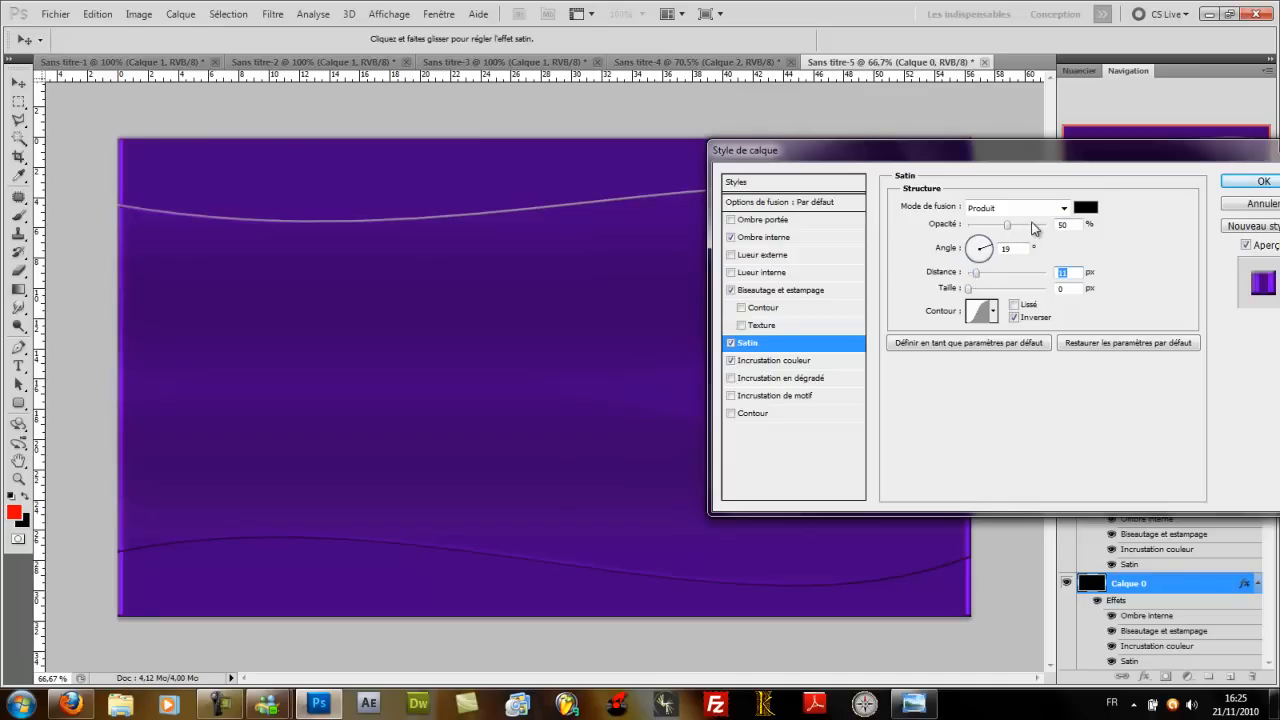
Step: Try Normal blending for the background's Satin effect, return it to Produit, set its opacity to 40%, and apply
left_click(1063, 208)
left_click(1030, 229)
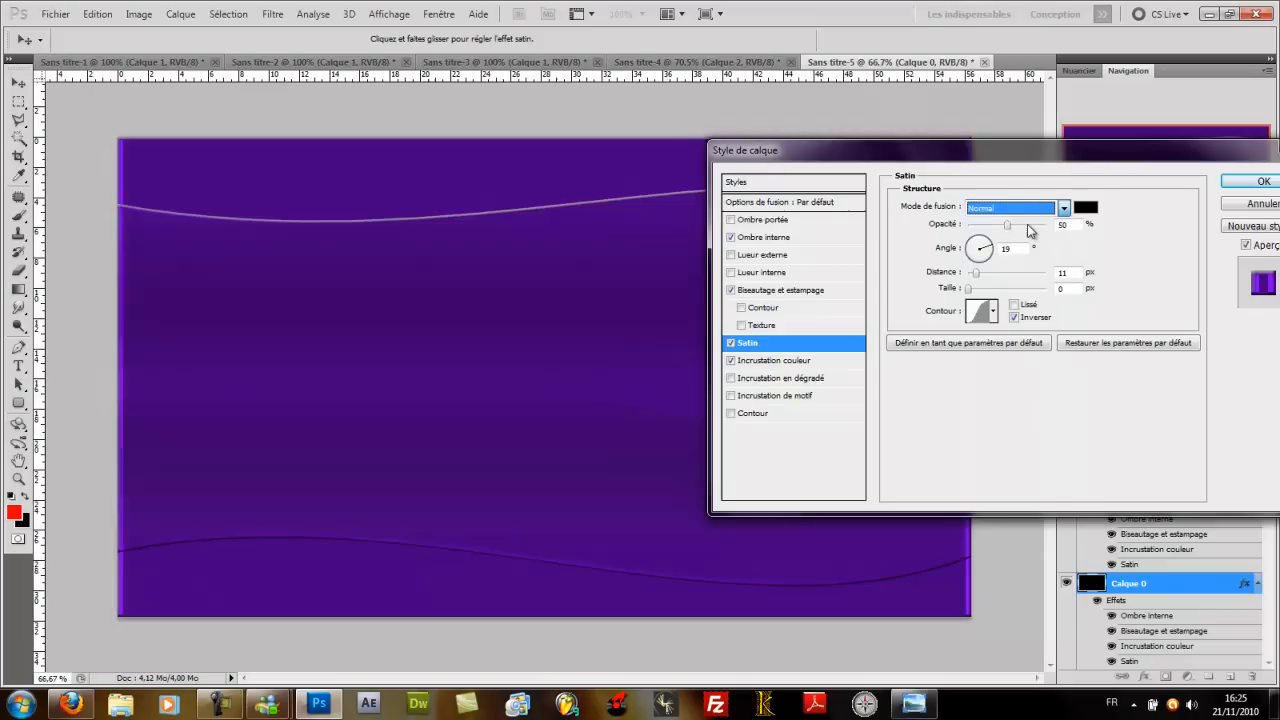
left_click(1040, 208)
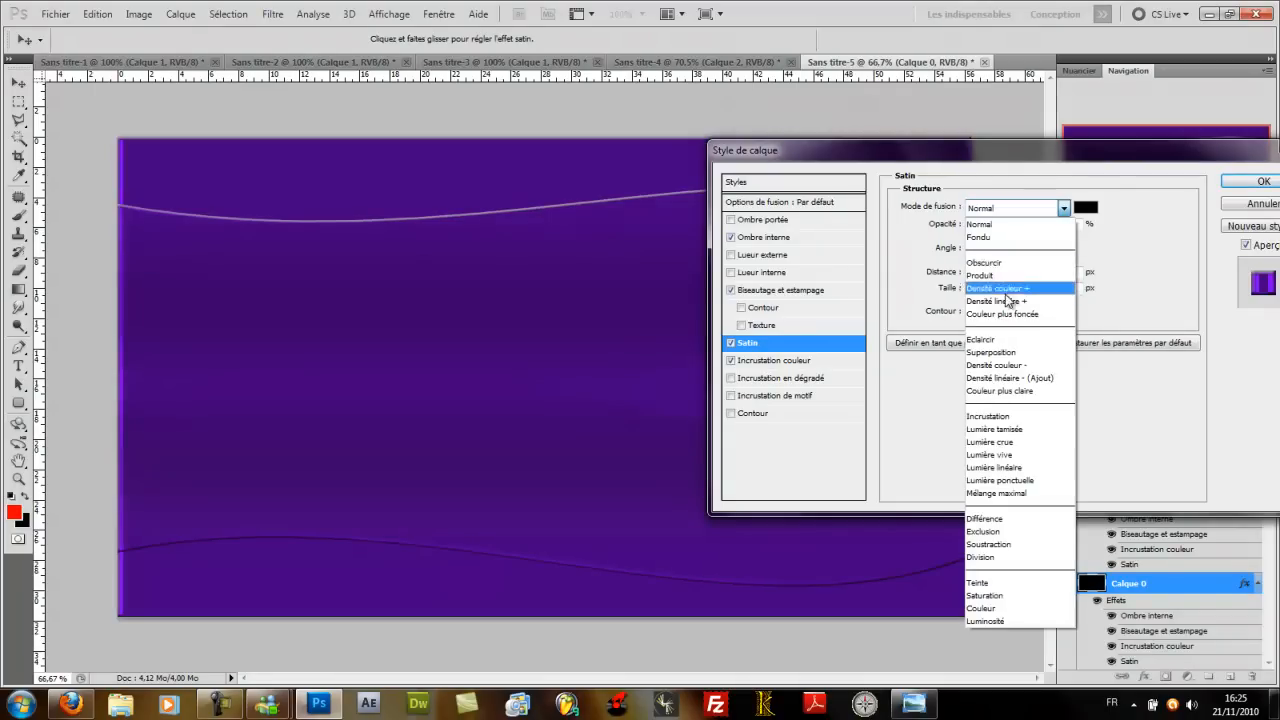
left_click(1013, 276)
left_click(1001, 226)
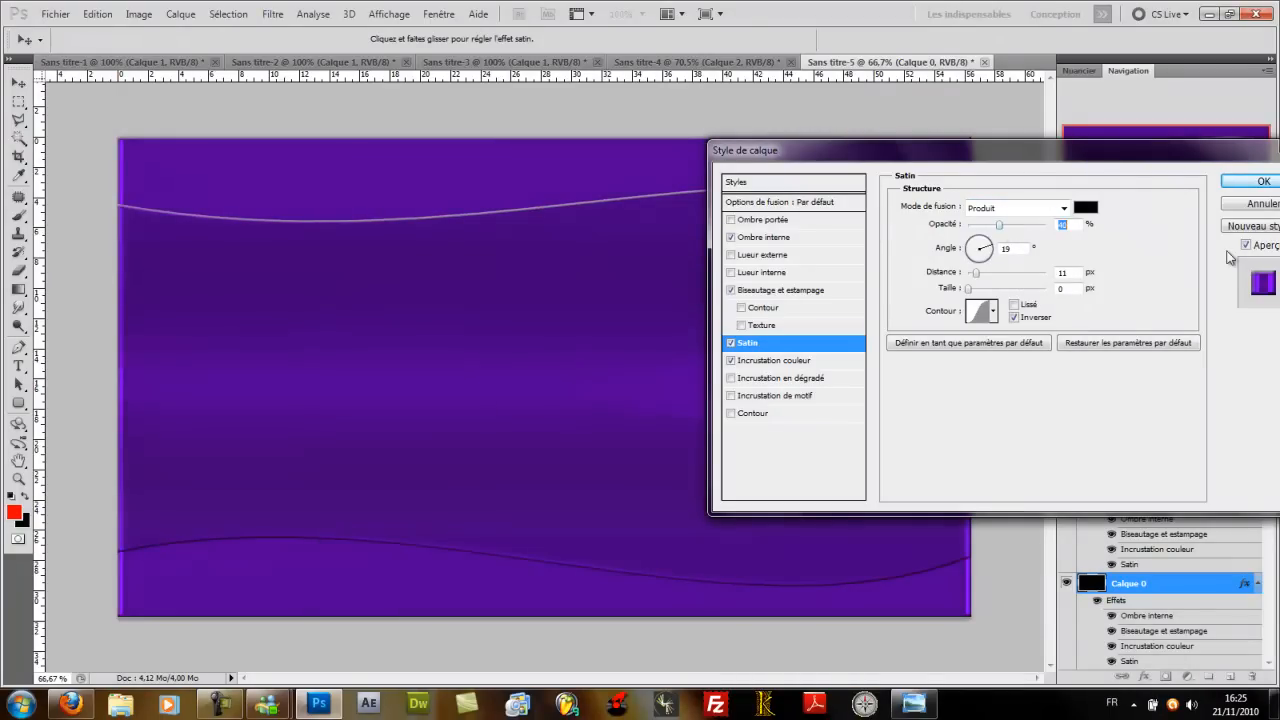
left_click(1240, 182)
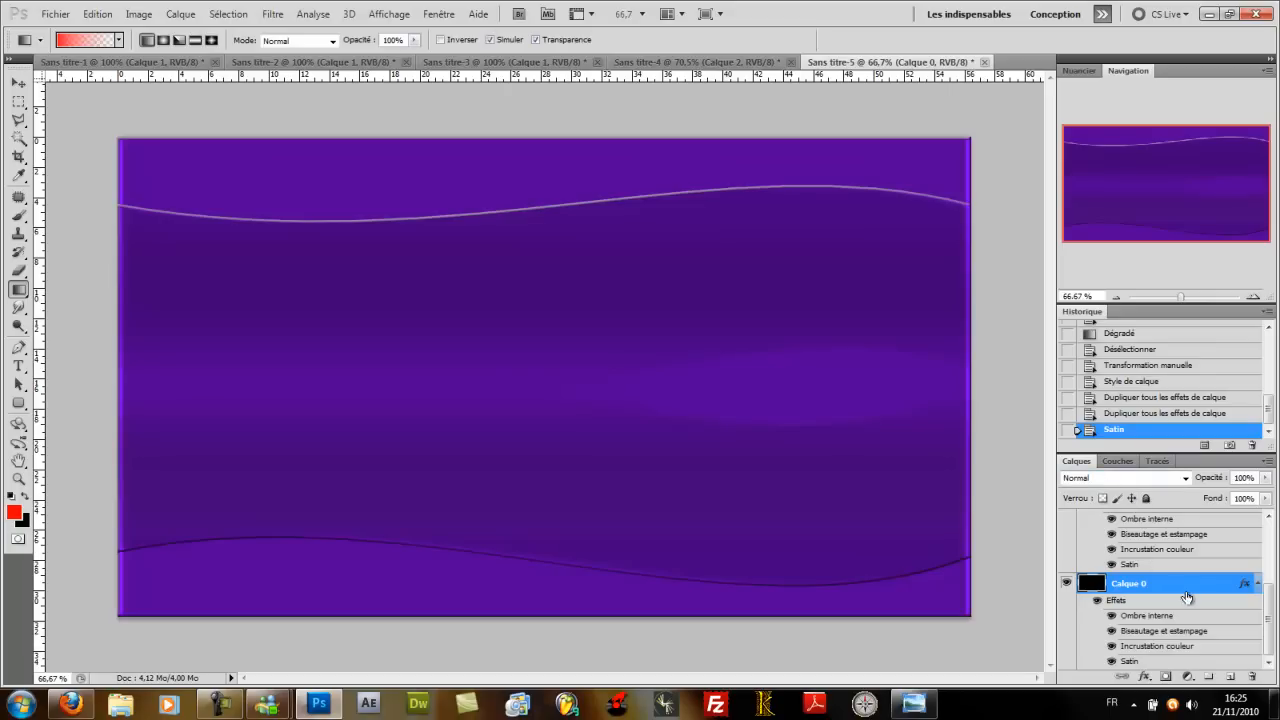
Step: Add an Outer Glow to the upper wave layer Calque 1 with the magenta colour #c100f9
scroll(1272, 613, "up", 5)
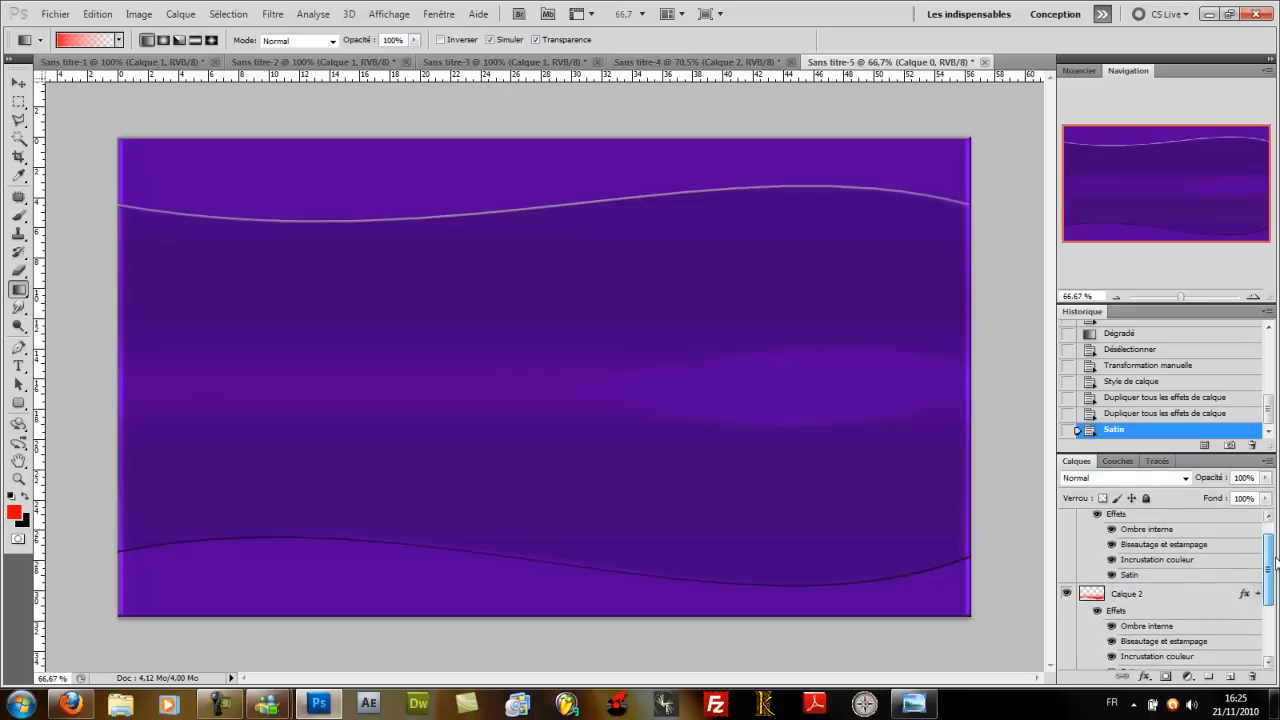
double_click(1160, 520)
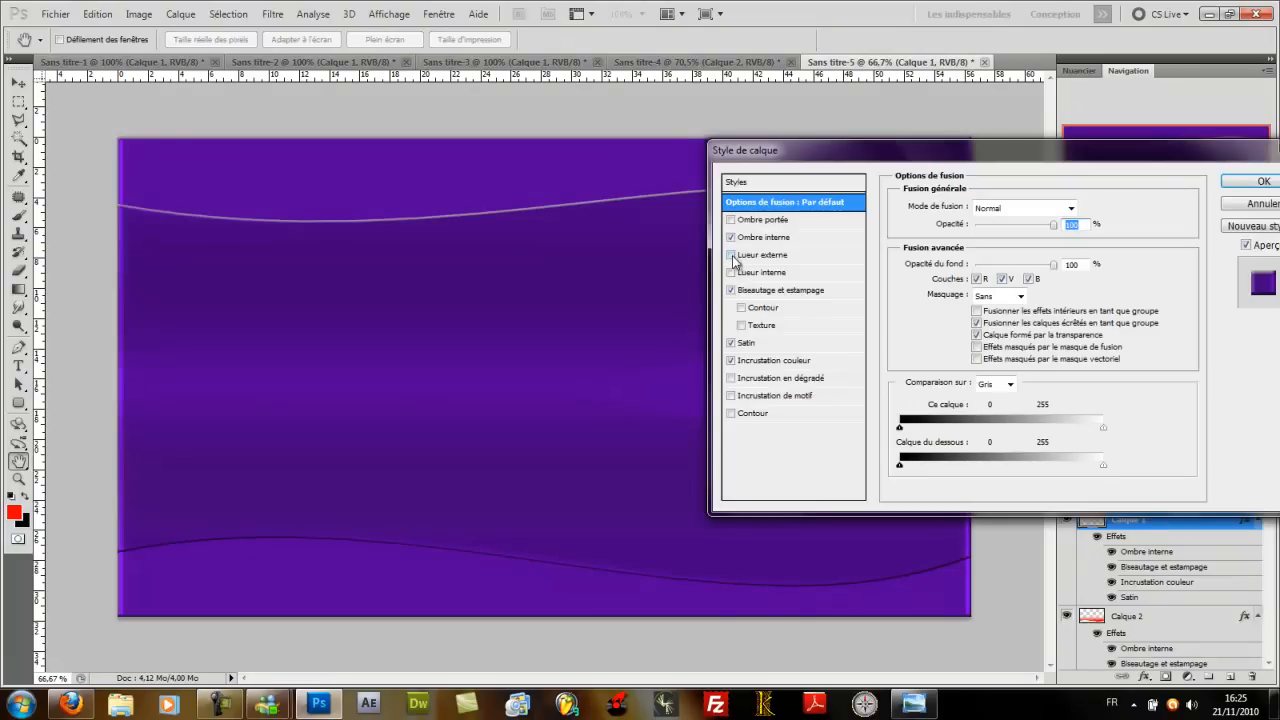
left_click(731, 255)
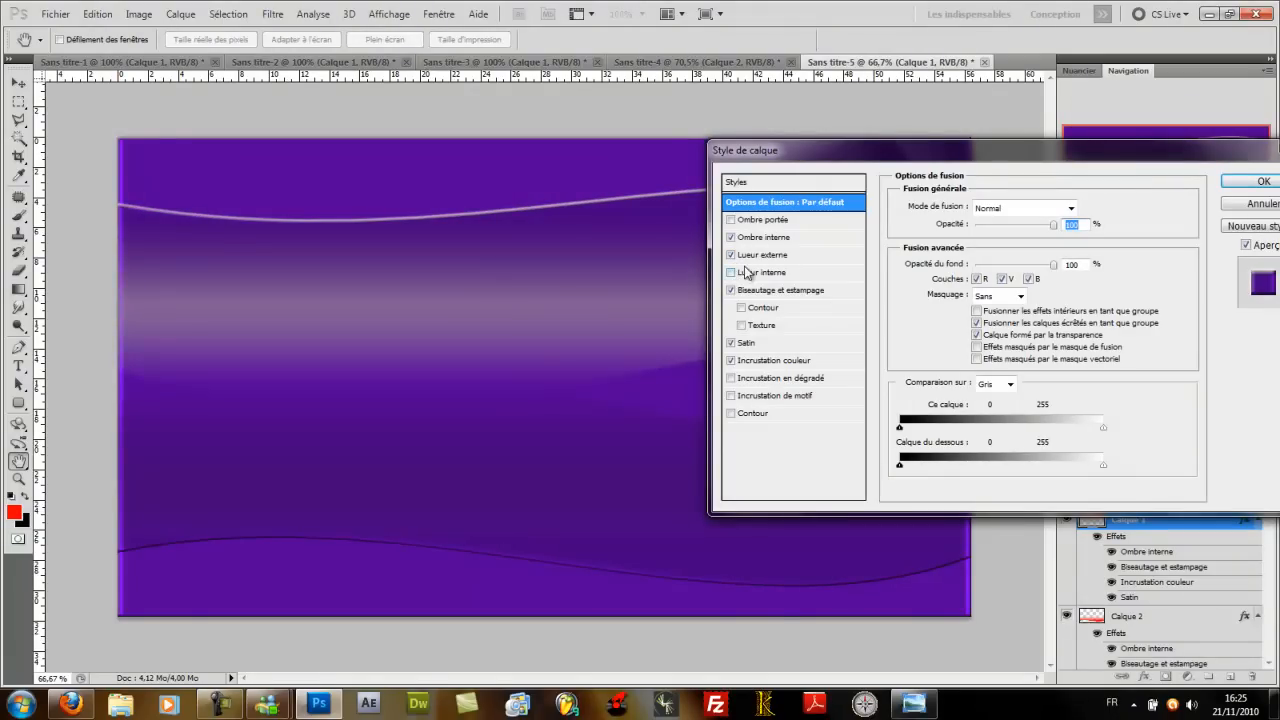
left_click(762, 255)
left_click(936, 260)
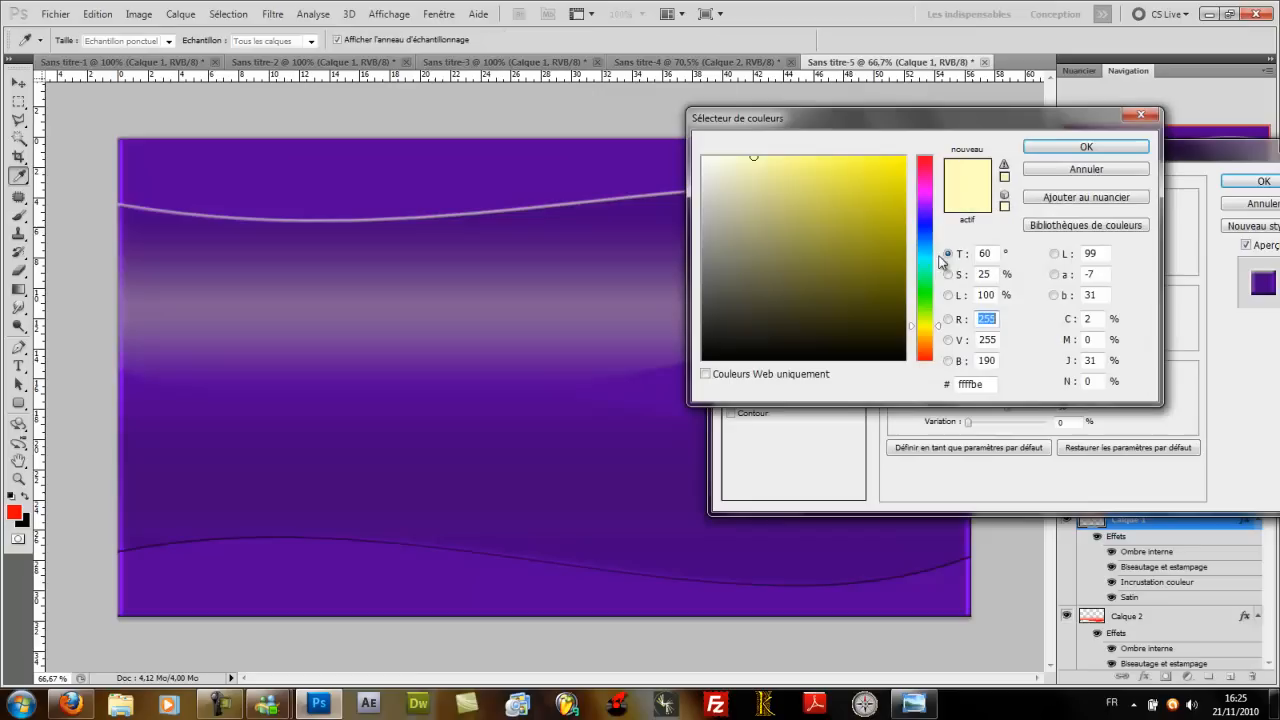
left_click(930, 207)
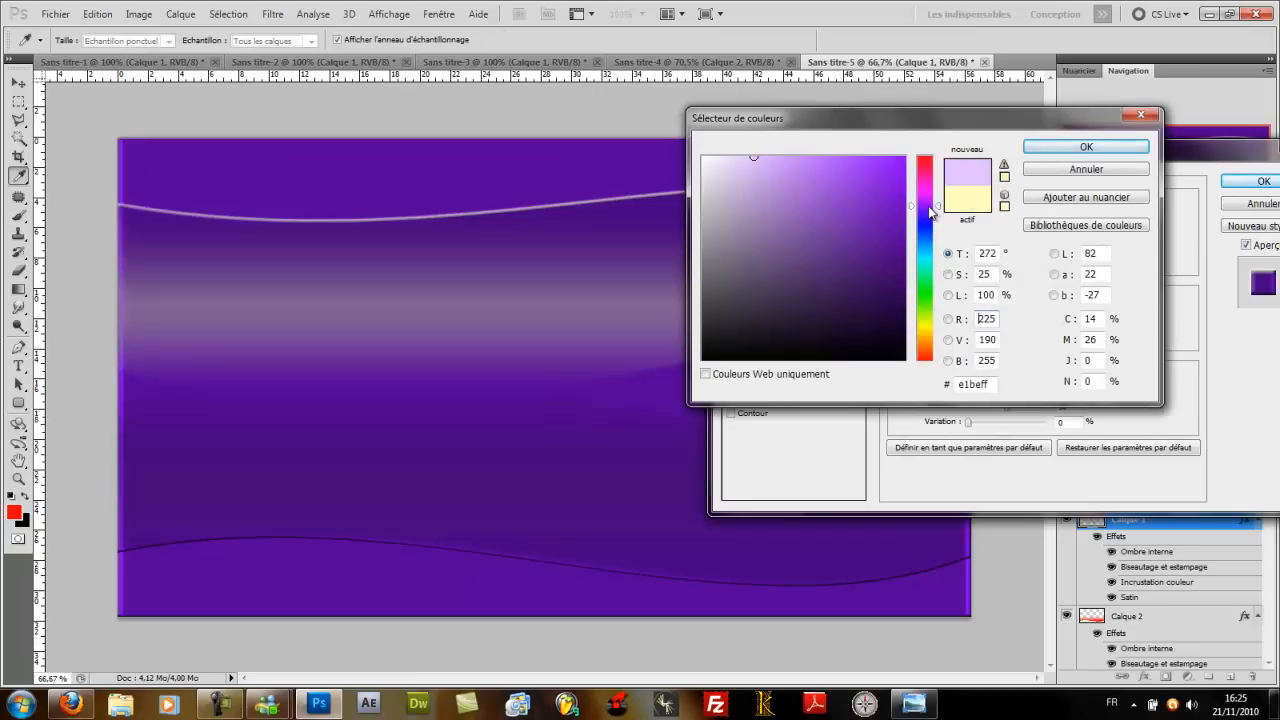
left_click(873, 190)
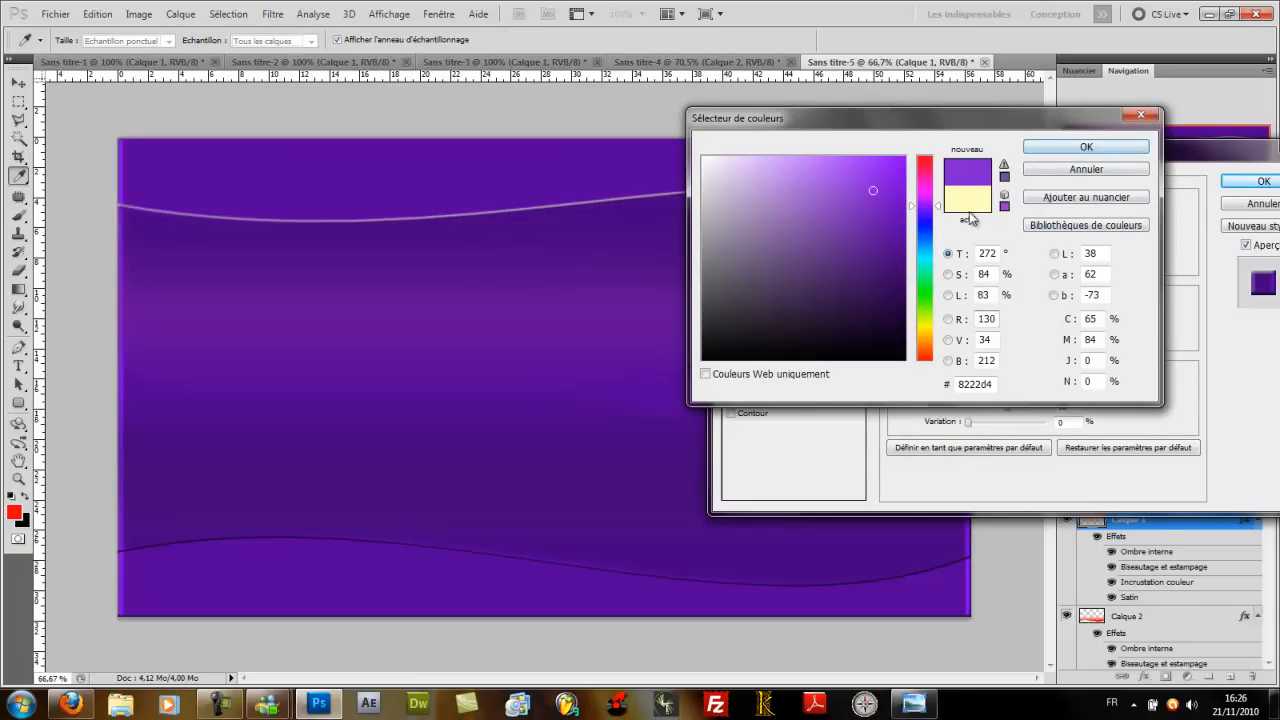
left_click_drag(940, 208, 939, 198)
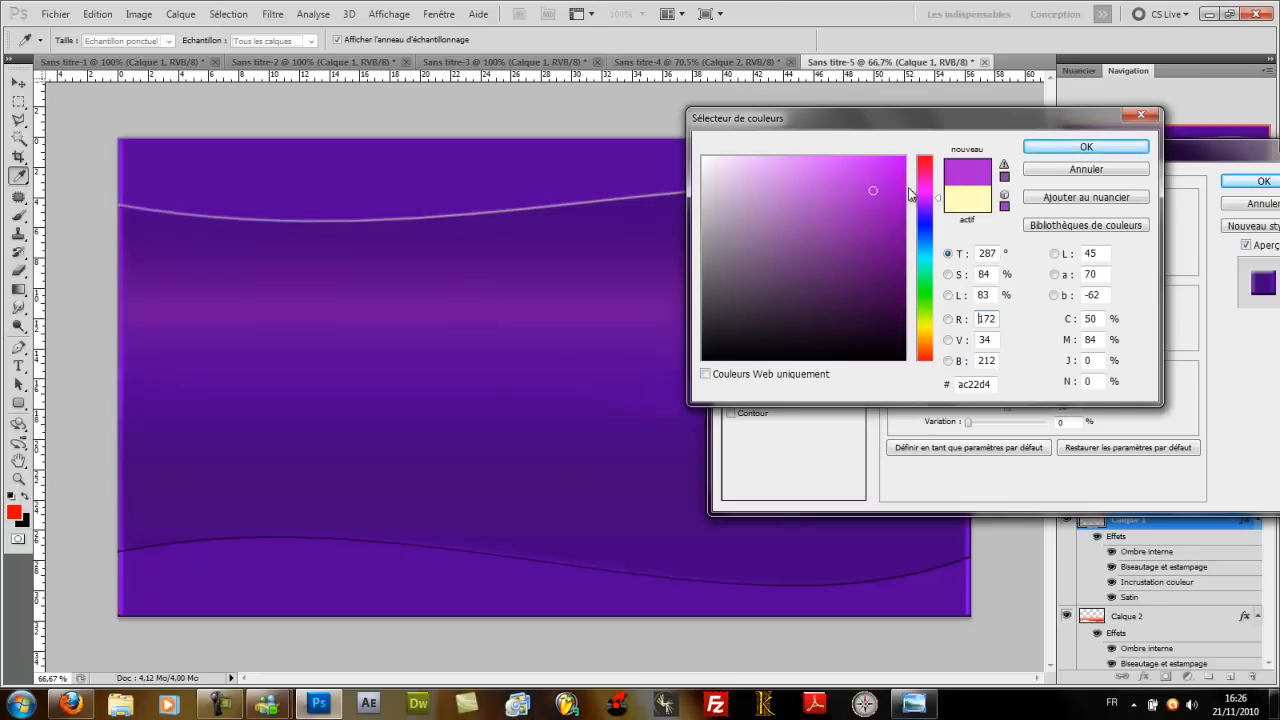
left_click(907, 161)
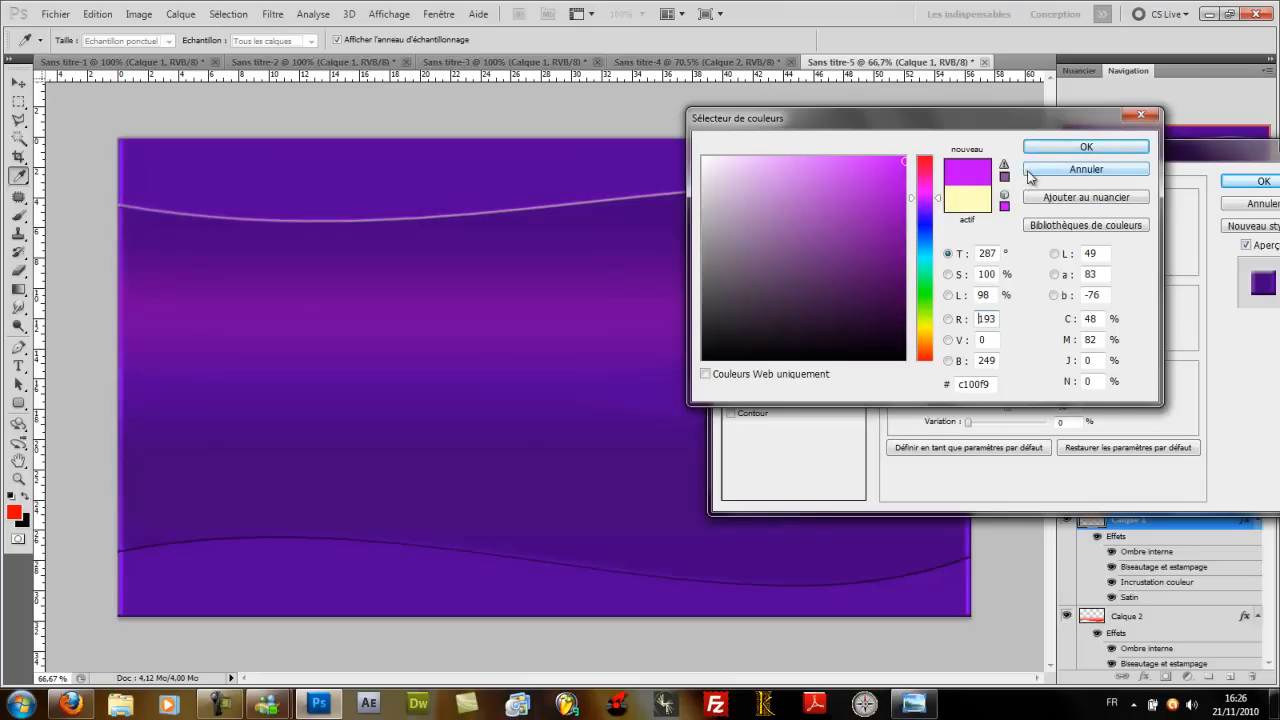
left_click(1068, 149)
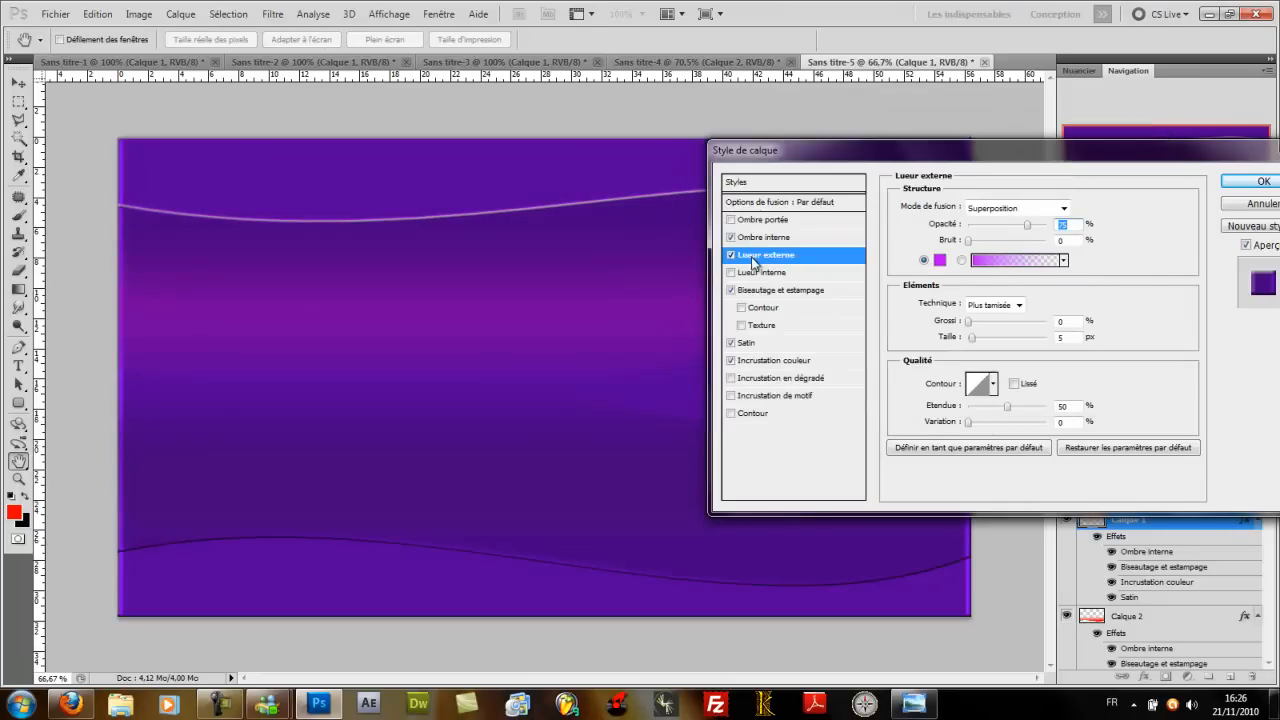
Step: Add an Inner Glow in light violet #b074fb to Calque 1 and apply the layer style
left_click(760, 272)
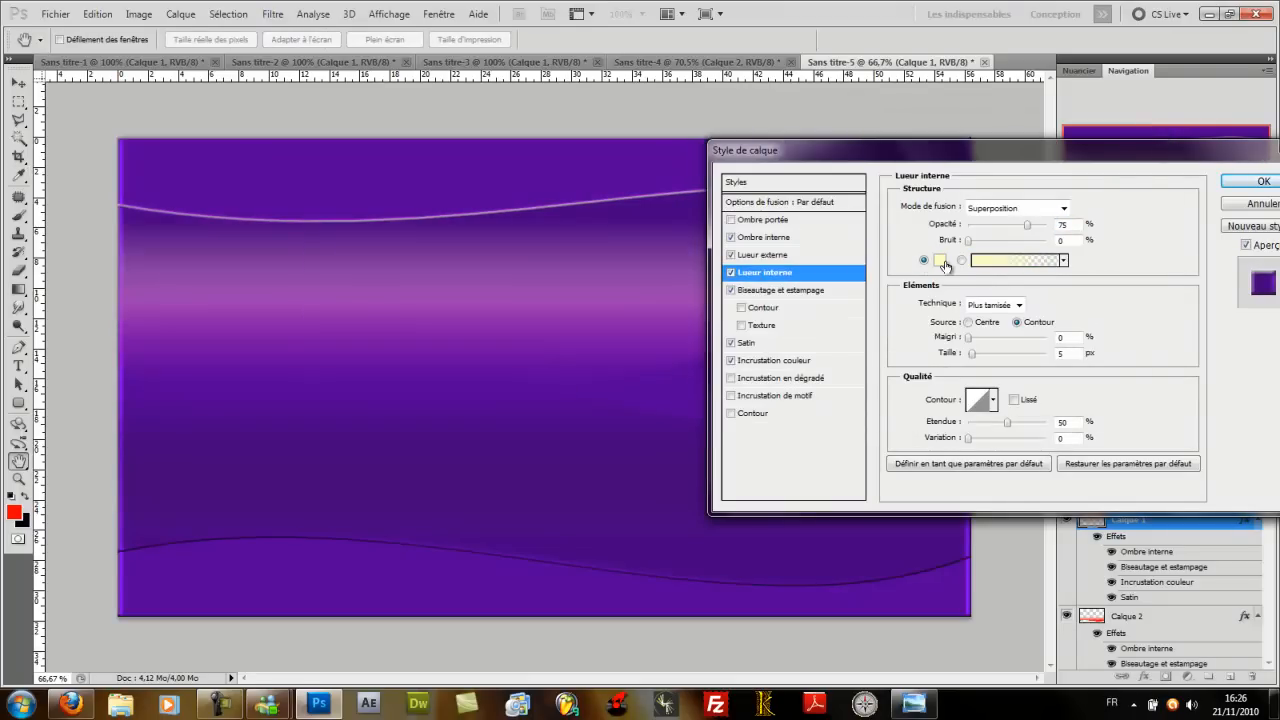
left_click(940, 260)
left_click_drag(928, 202, 928, 209)
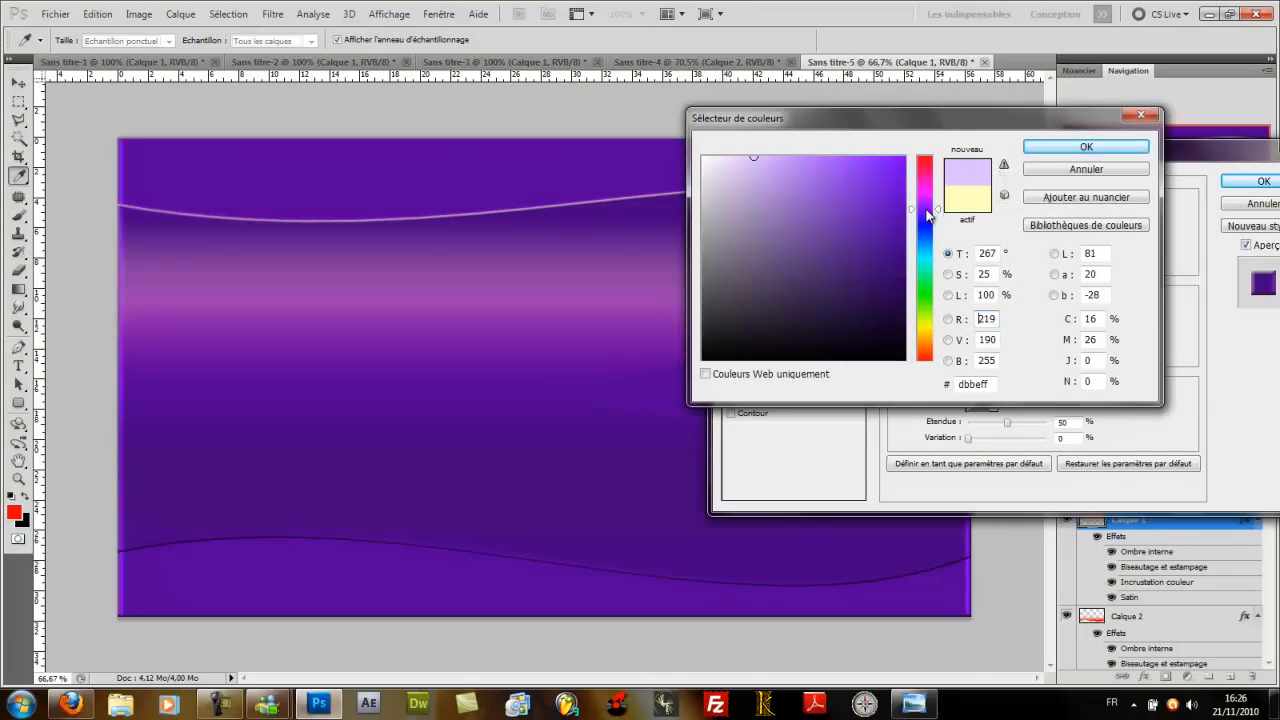
left_click(811, 160)
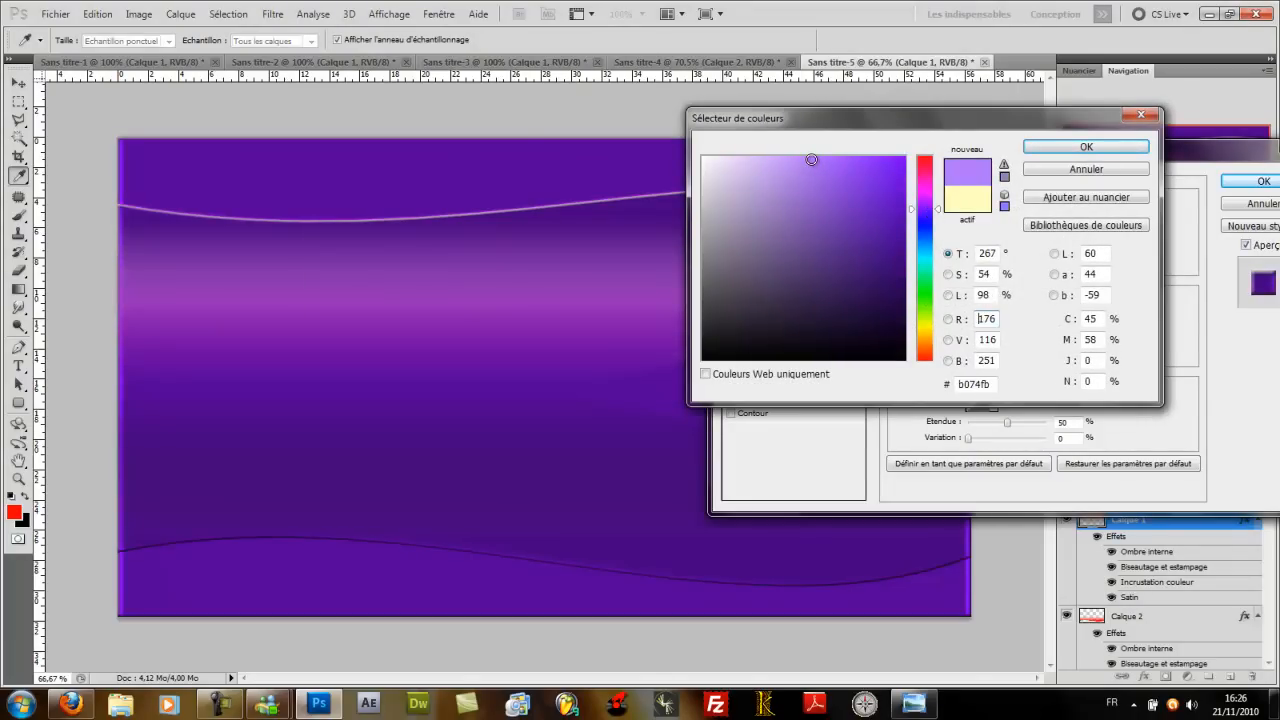
left_click(1060, 158)
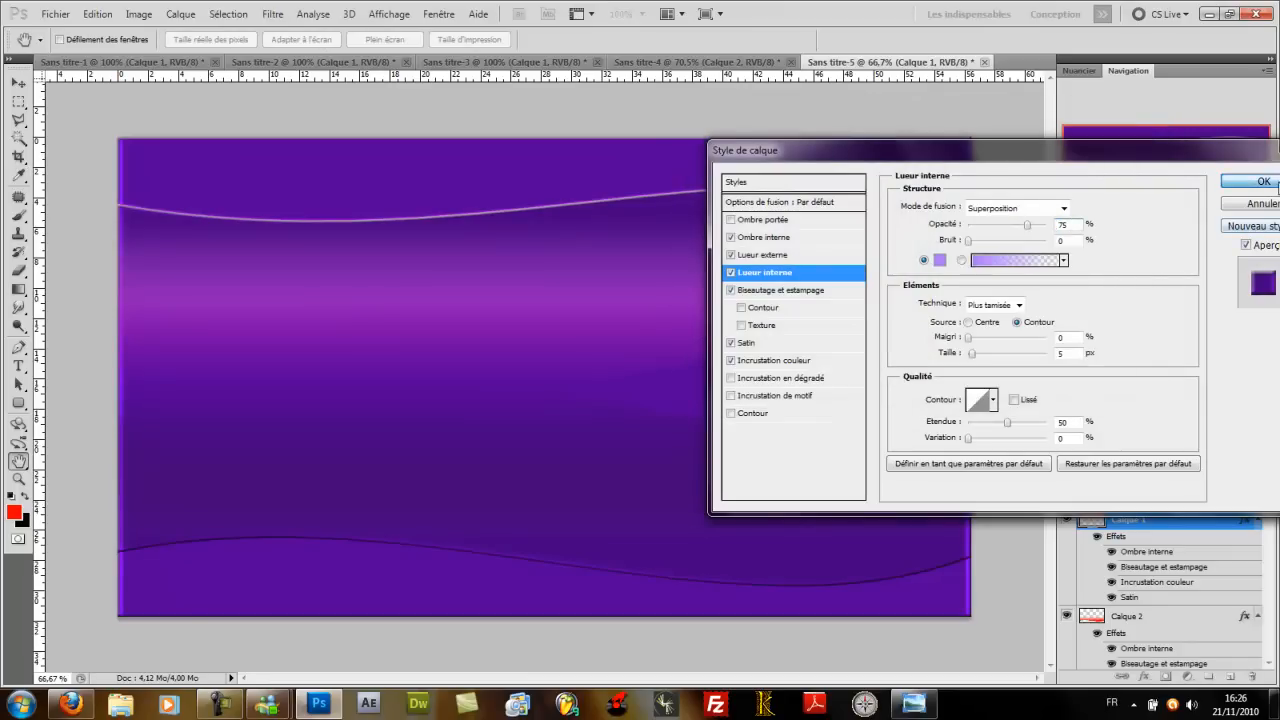
left_click(1264, 182)
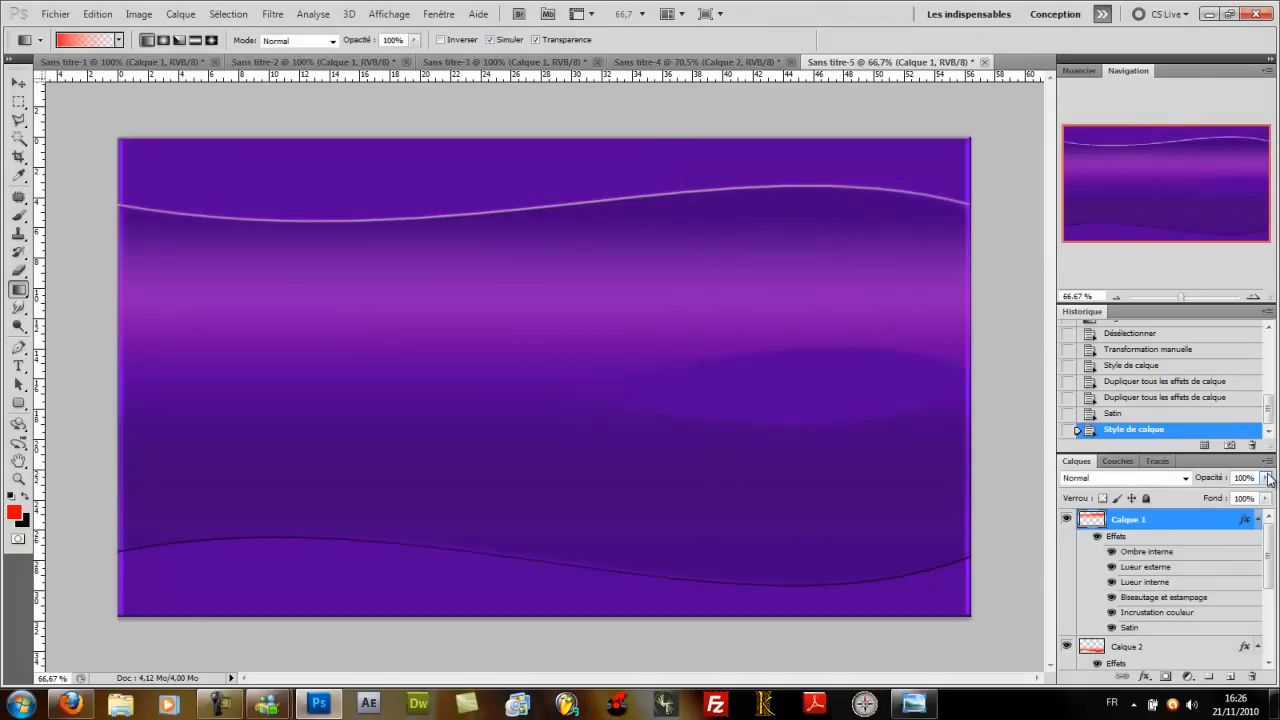
Step: Copy all layer effects from Calque 1 onto Calque 2 and add a new empty layer directly above Calque 2
left_click_drag(1244, 519, 1242, 656)
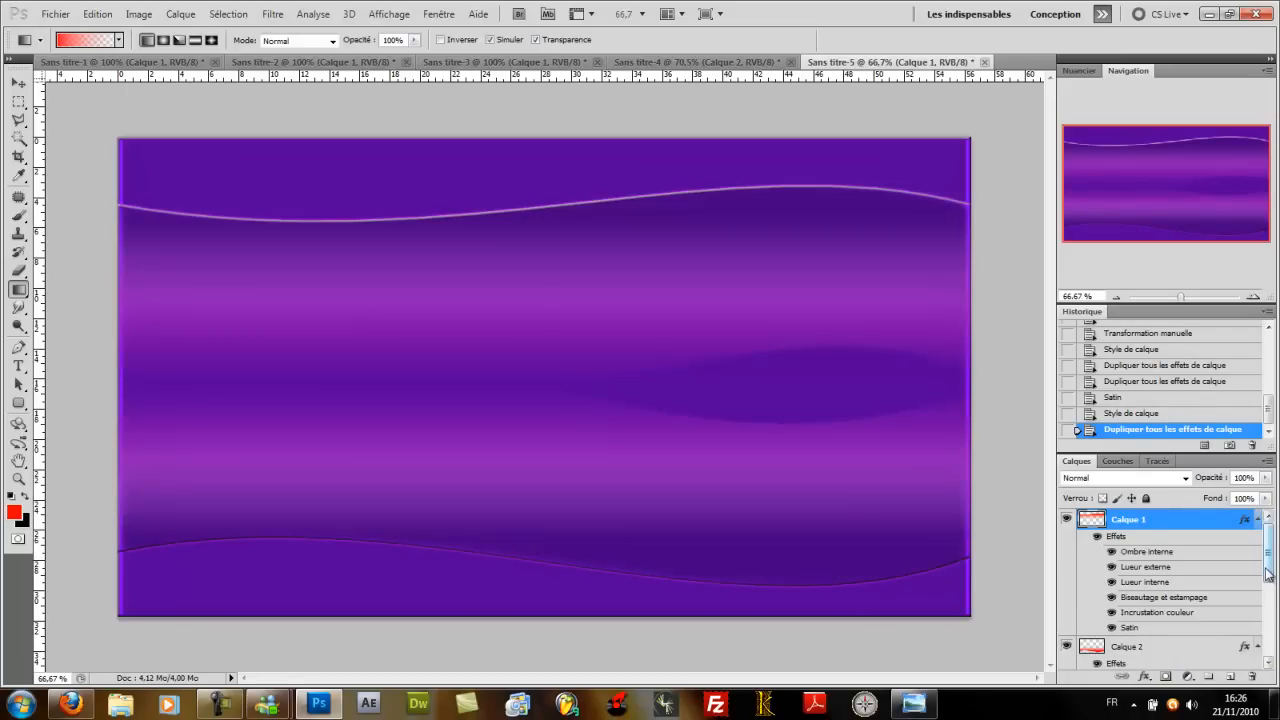
left_click(1215, 650)
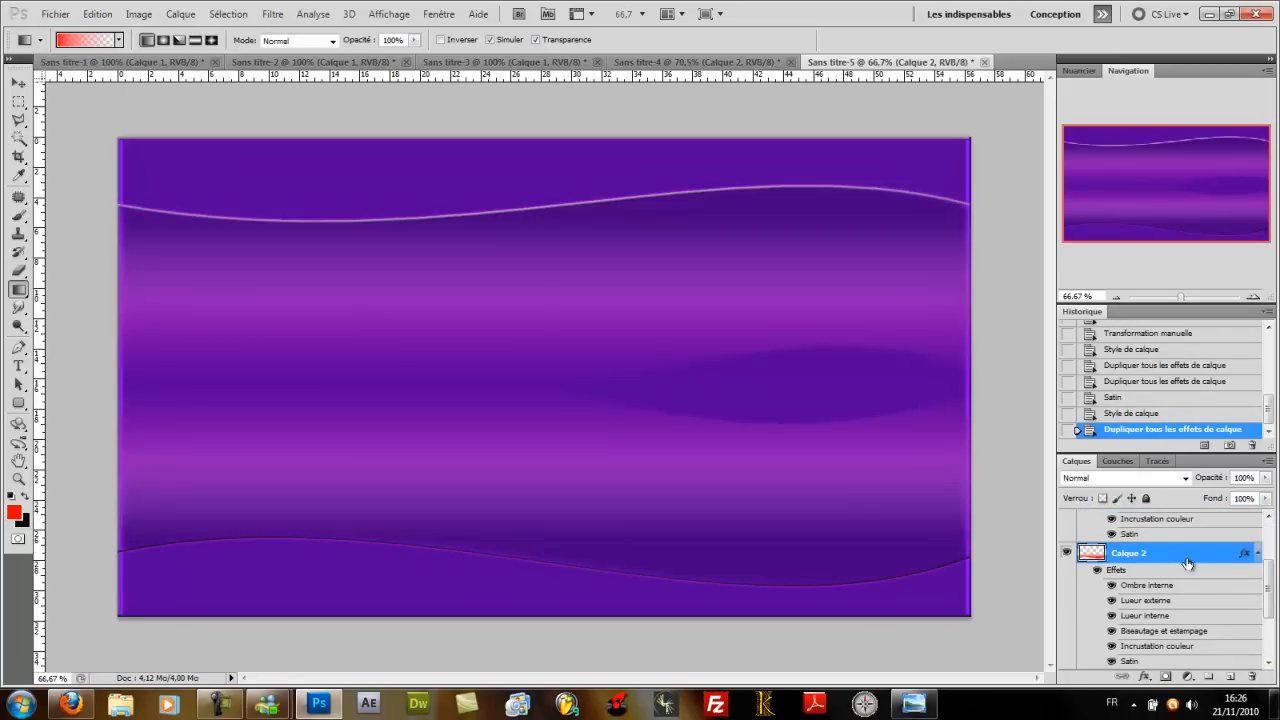
mouse_move(1269, 584)
left_mouse_down()
mouse_move(1270, 548)
mouse_move(1270, 568)
left_mouse_up()
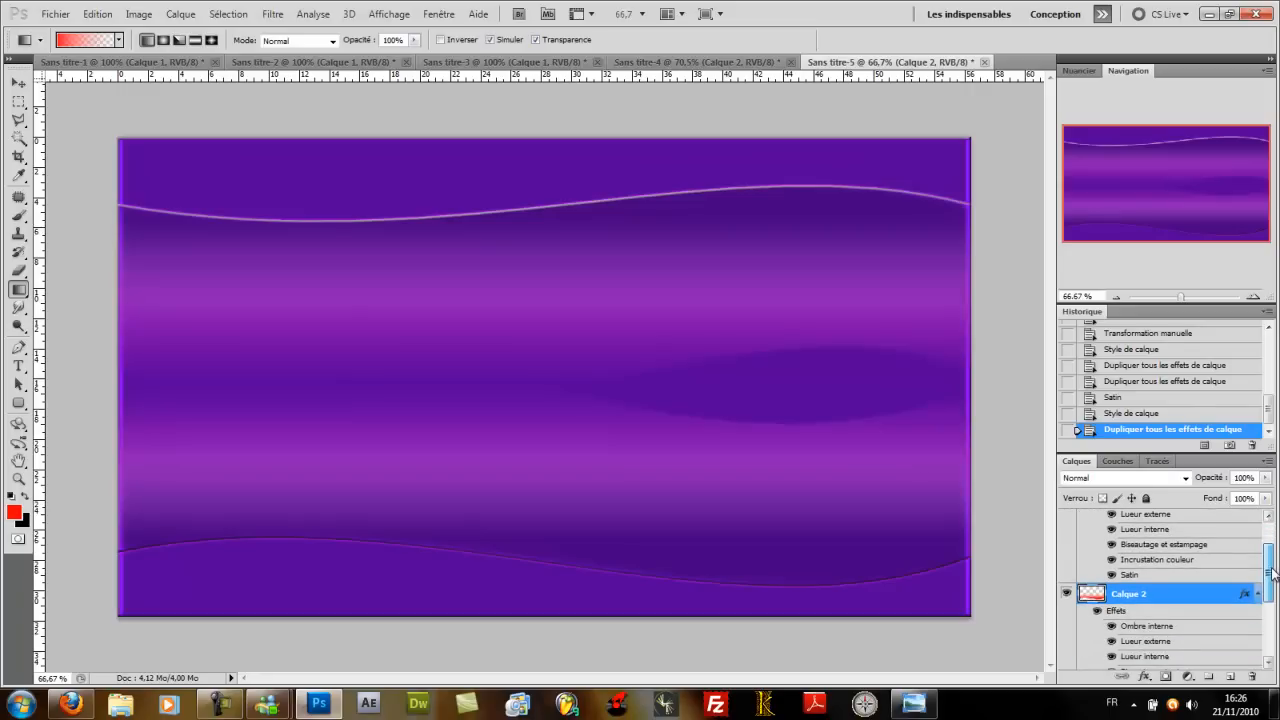
left_click(1231, 678)
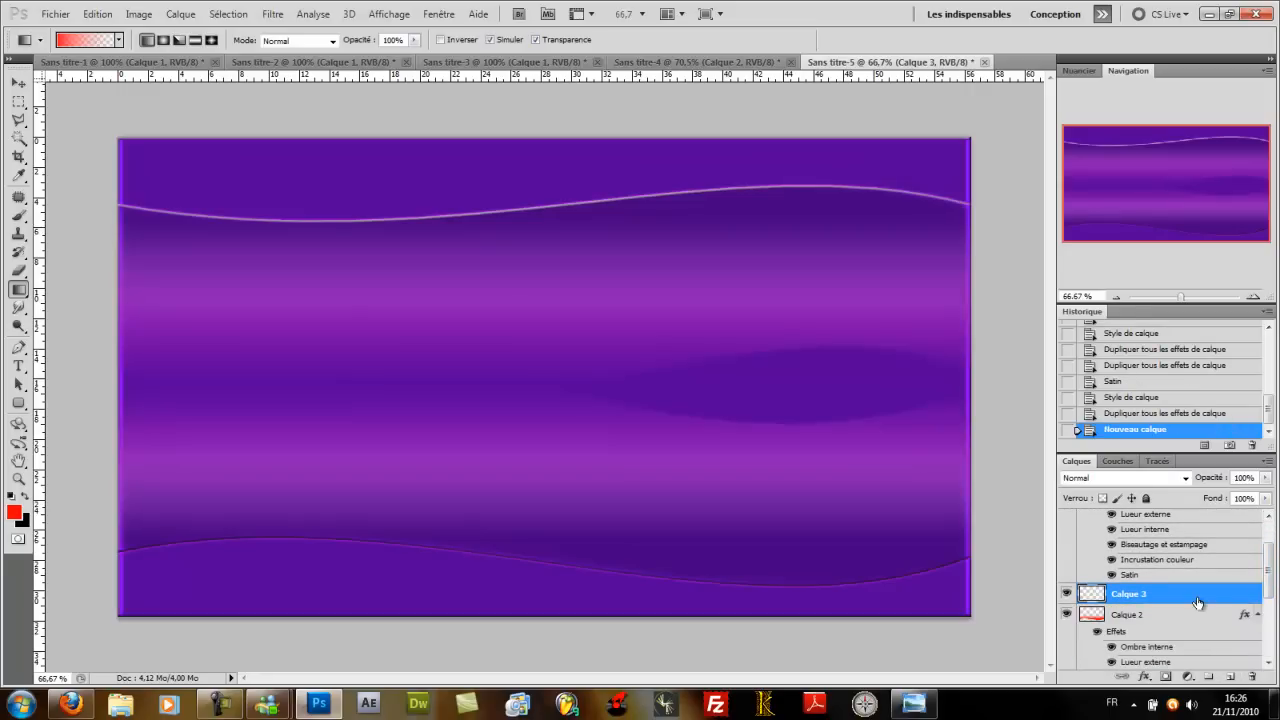
Step: Set the foreground colour to white and choose the 19 px bristle preset for the Brush tool
key("p")
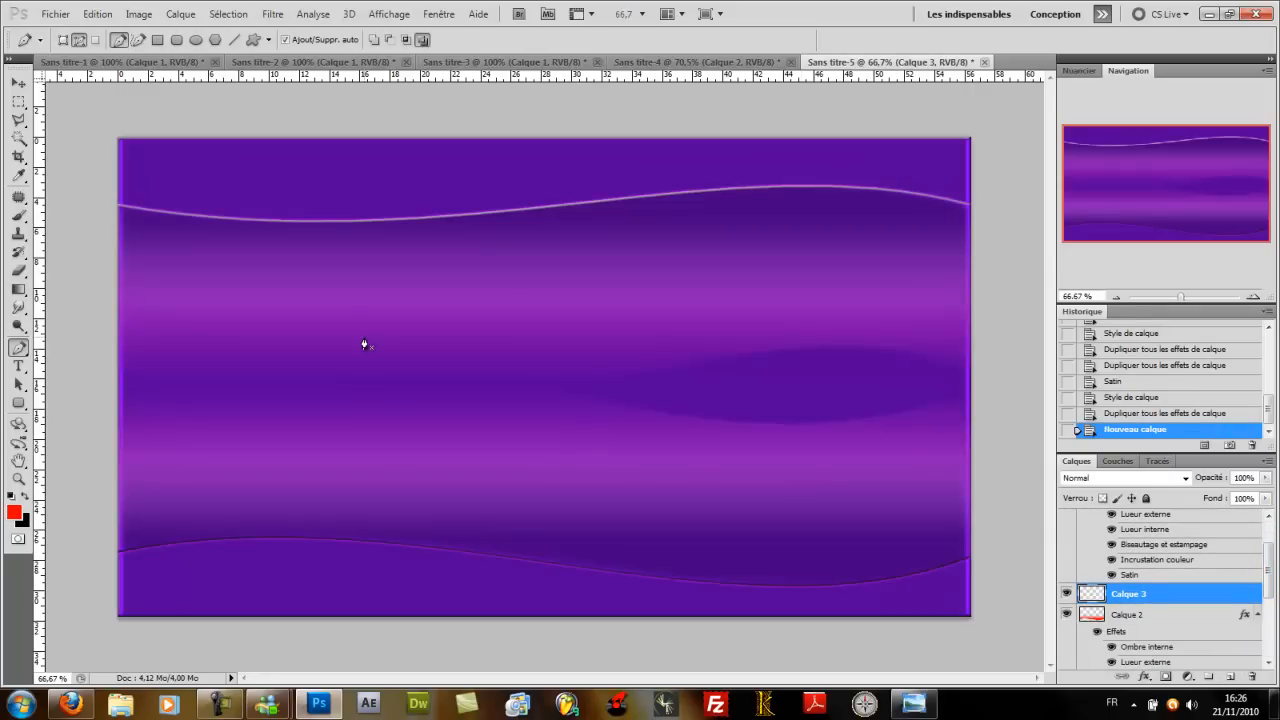
left_click(18, 219)
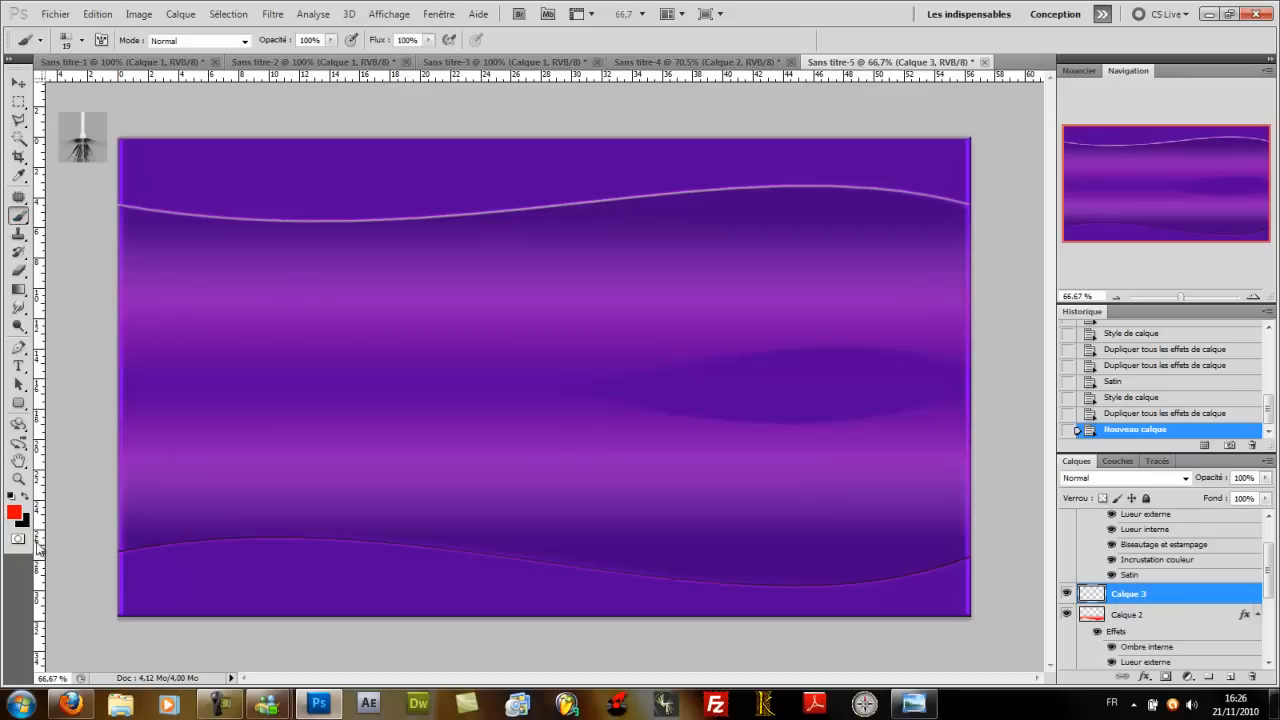
left_click(11, 496)
left_click(26, 496)
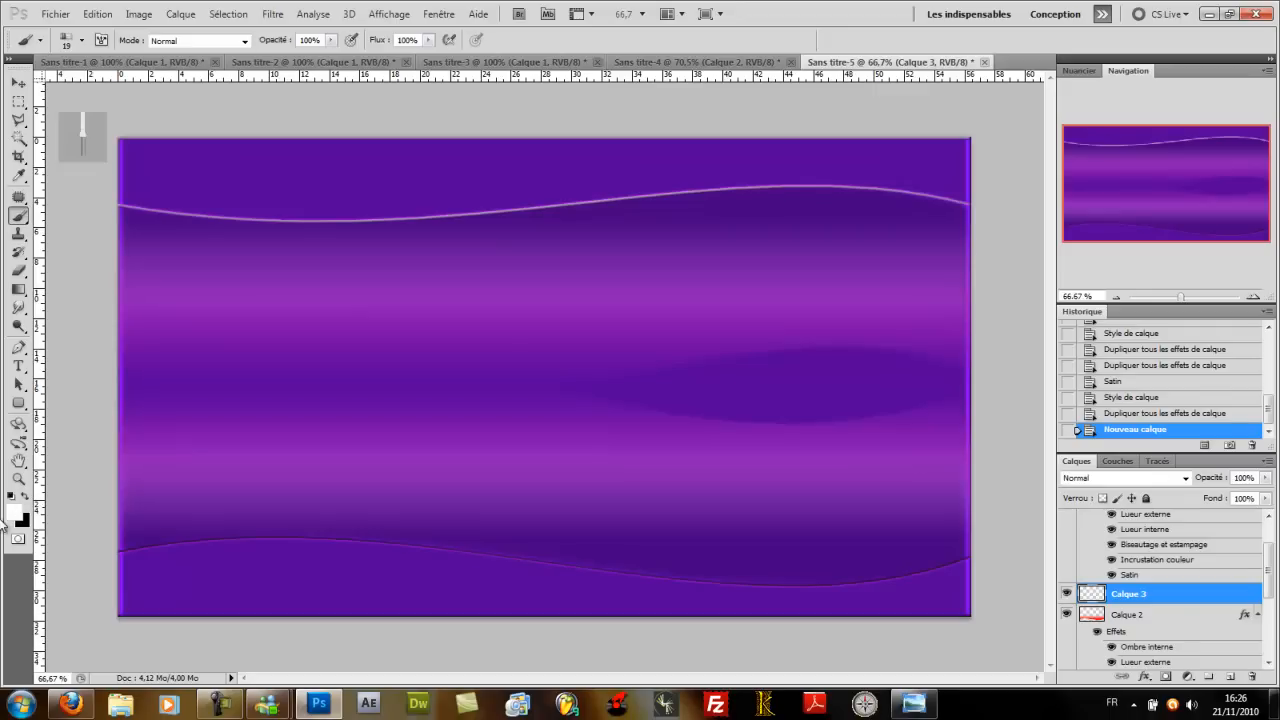
right_click(184, 274)
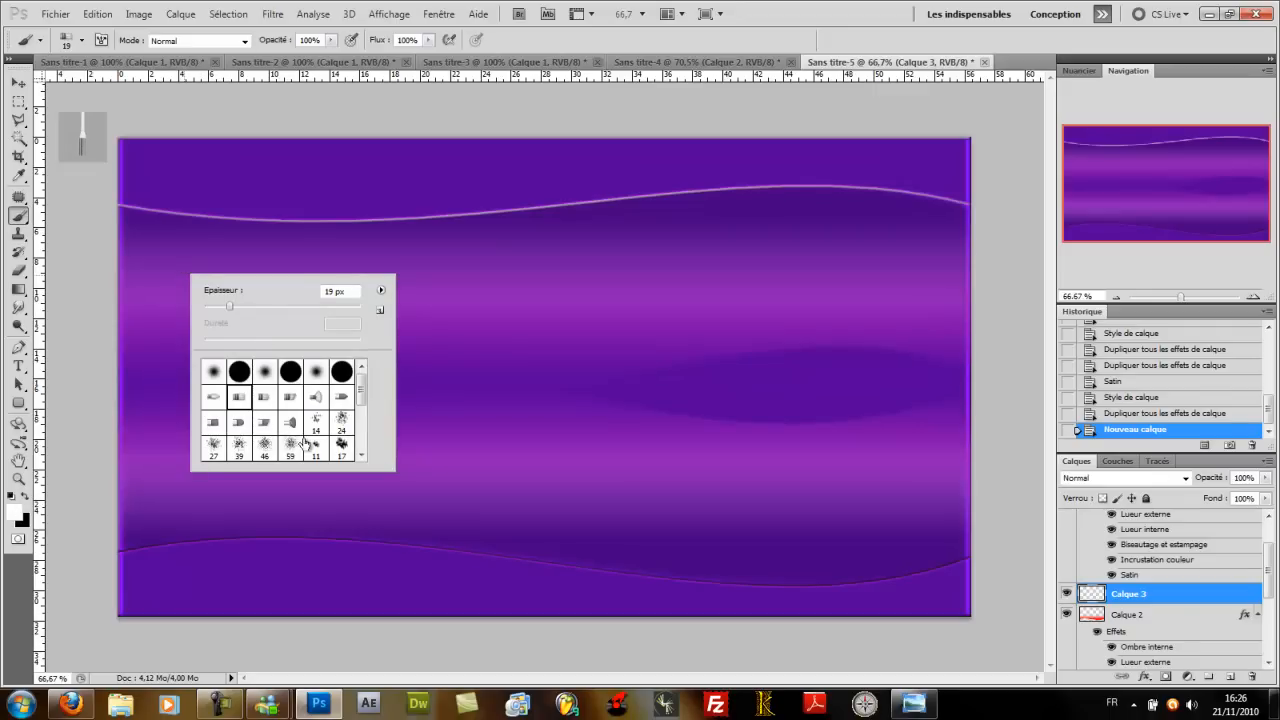
left_click(240, 402)
left_click(494, 397)
Step: Try a freehand wavy white brush stroke in the middle of the canvas and undo it
left_click_drag(435, 417, 630, 420)
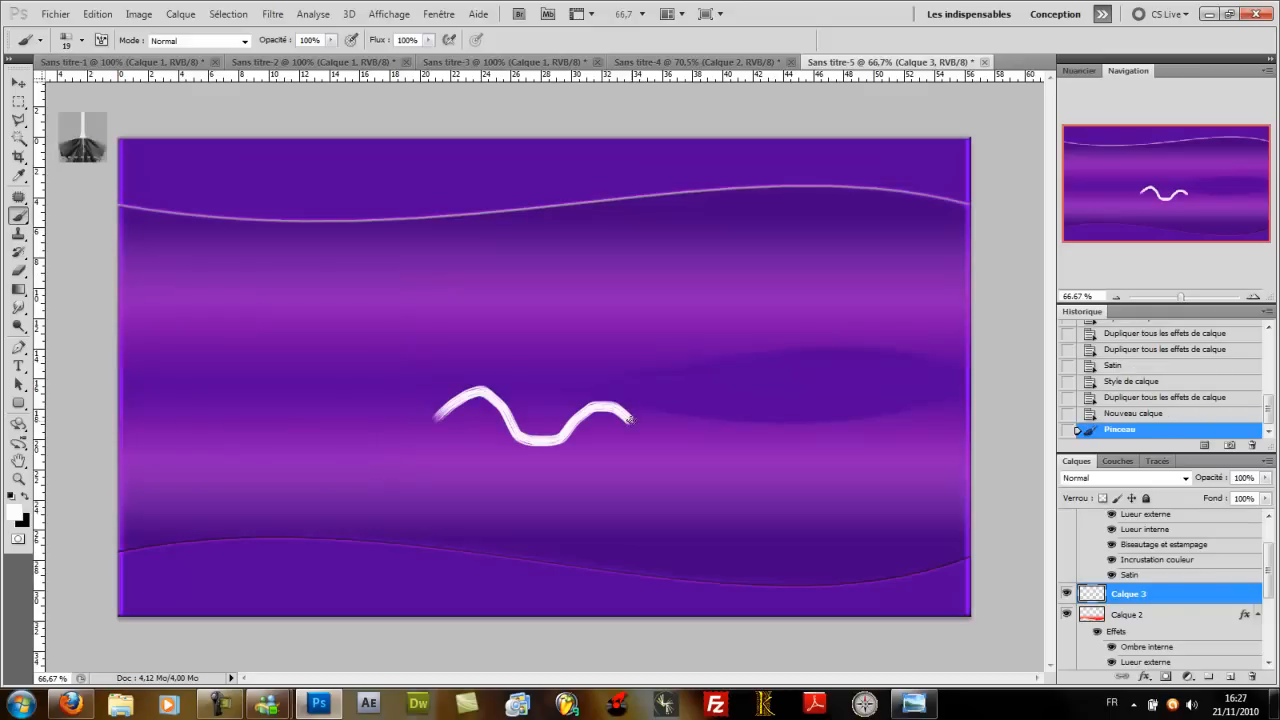
key("ctrl+z")
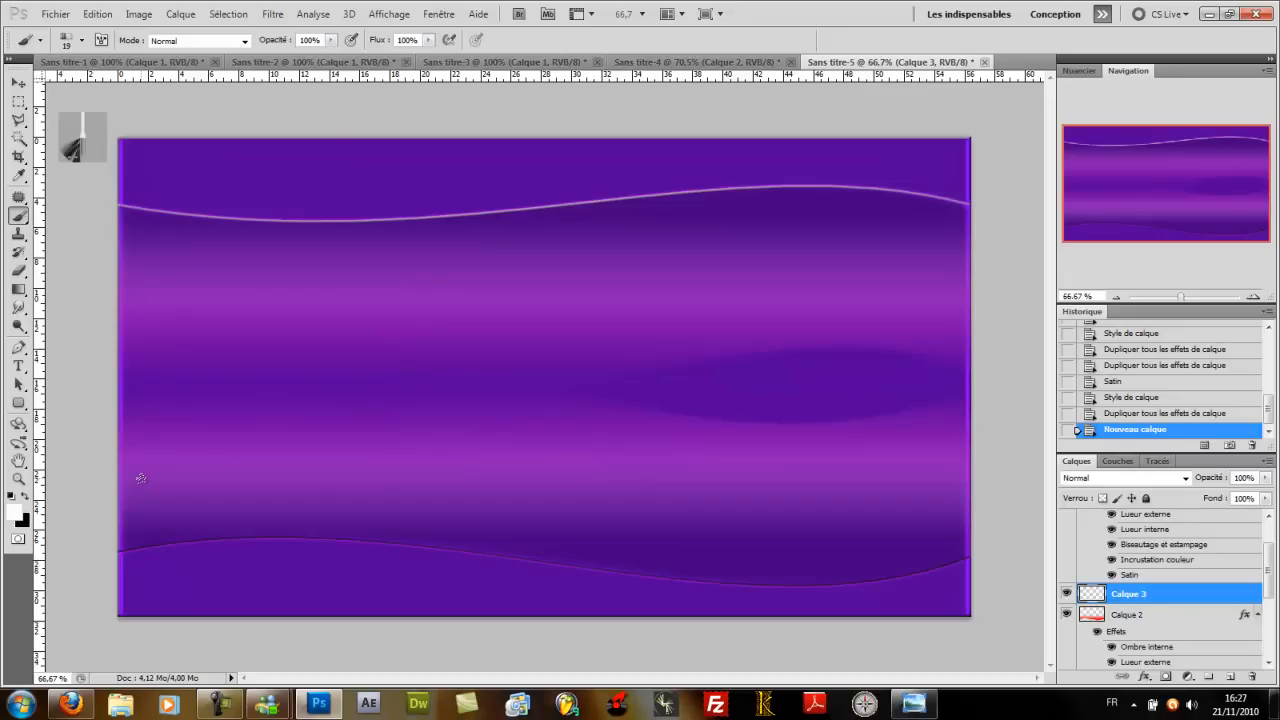
Step: Draw an open S-shaped path of three anchor points with the Pen tool across the wallpaper's left and centre
left_click(20, 351)
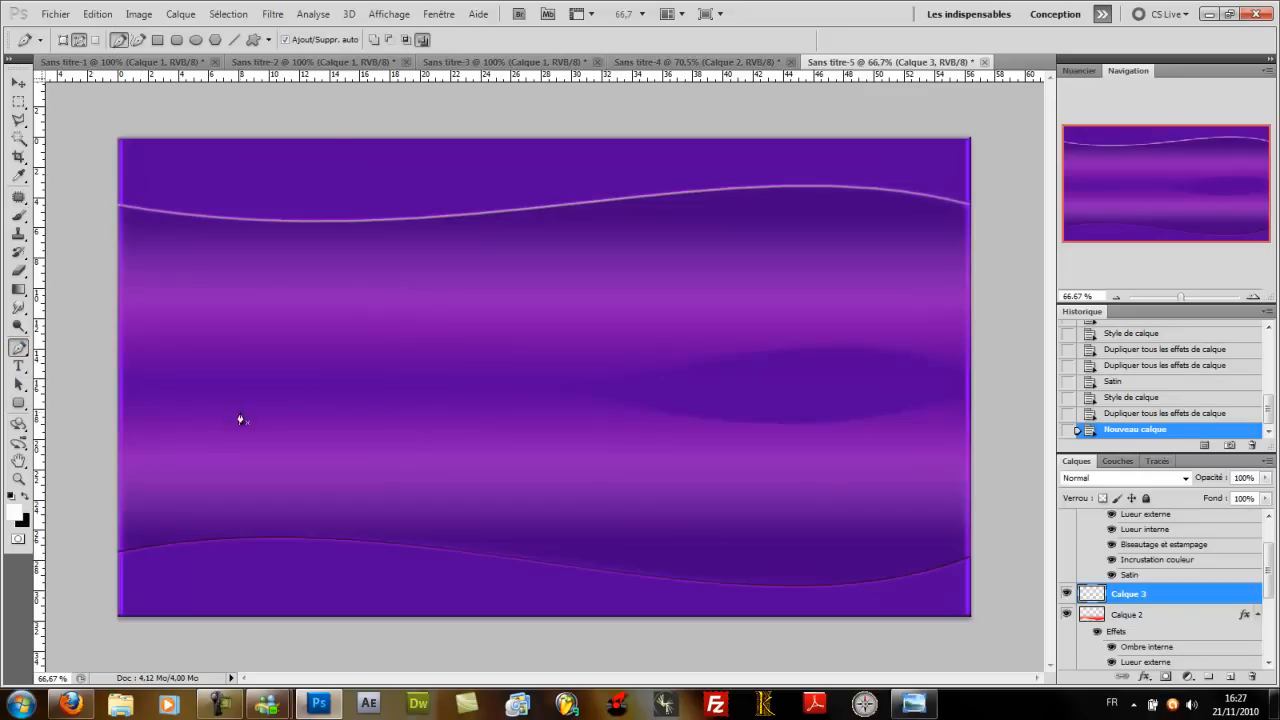
left_click(216, 339)
left_click_drag(443, 354, 565, 410)
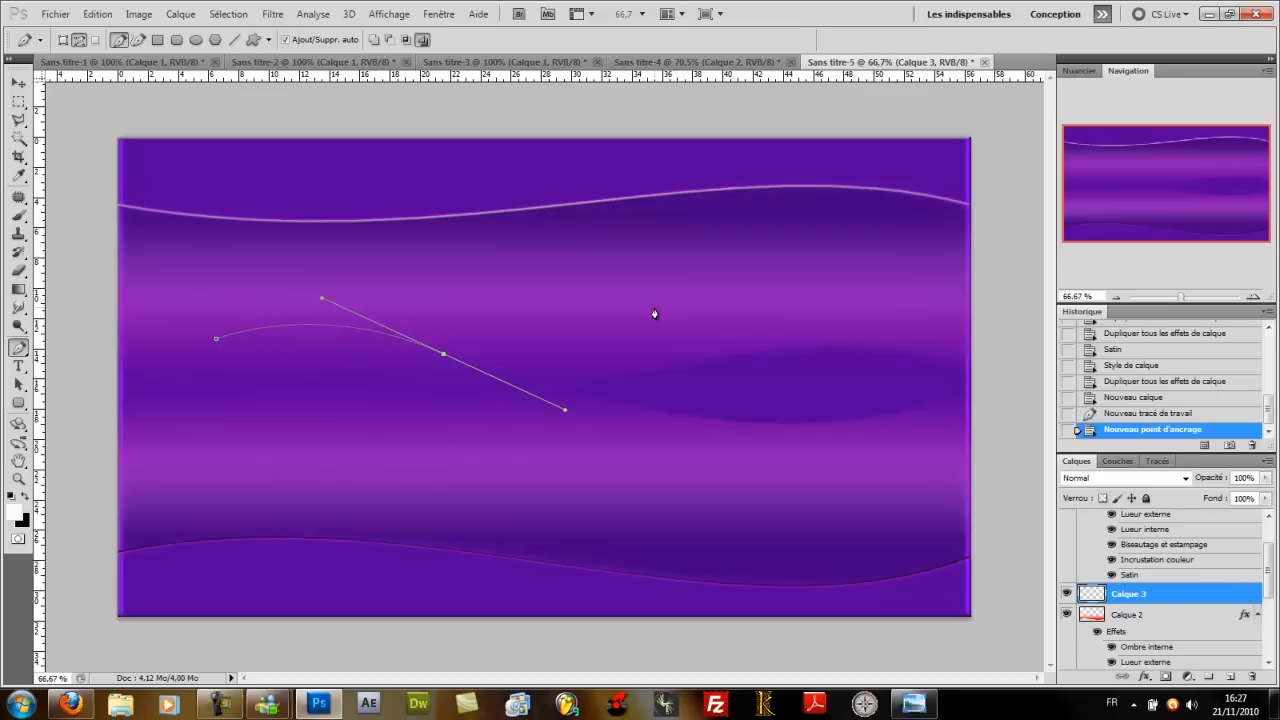
left_click(620, 278)
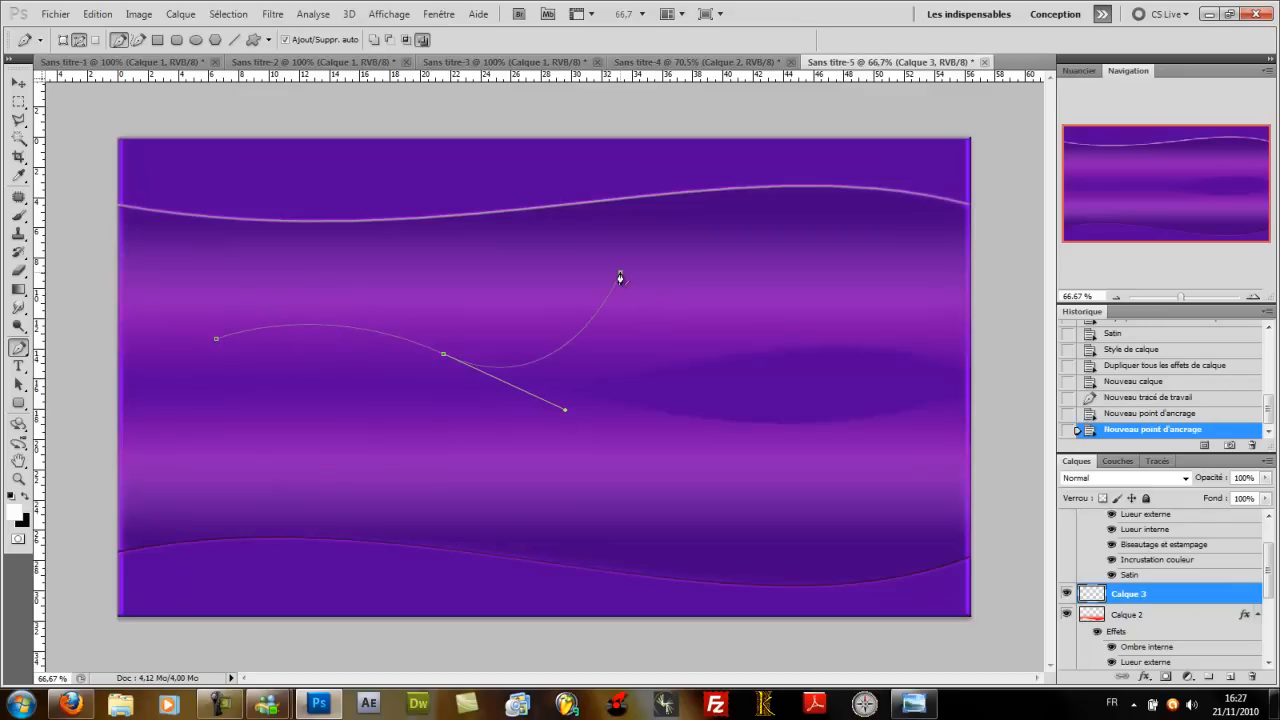
Step: Stroke the curved path with the brush (Forme) and simulated pressure on the new layer, and dismiss the path
right_click(560, 356)
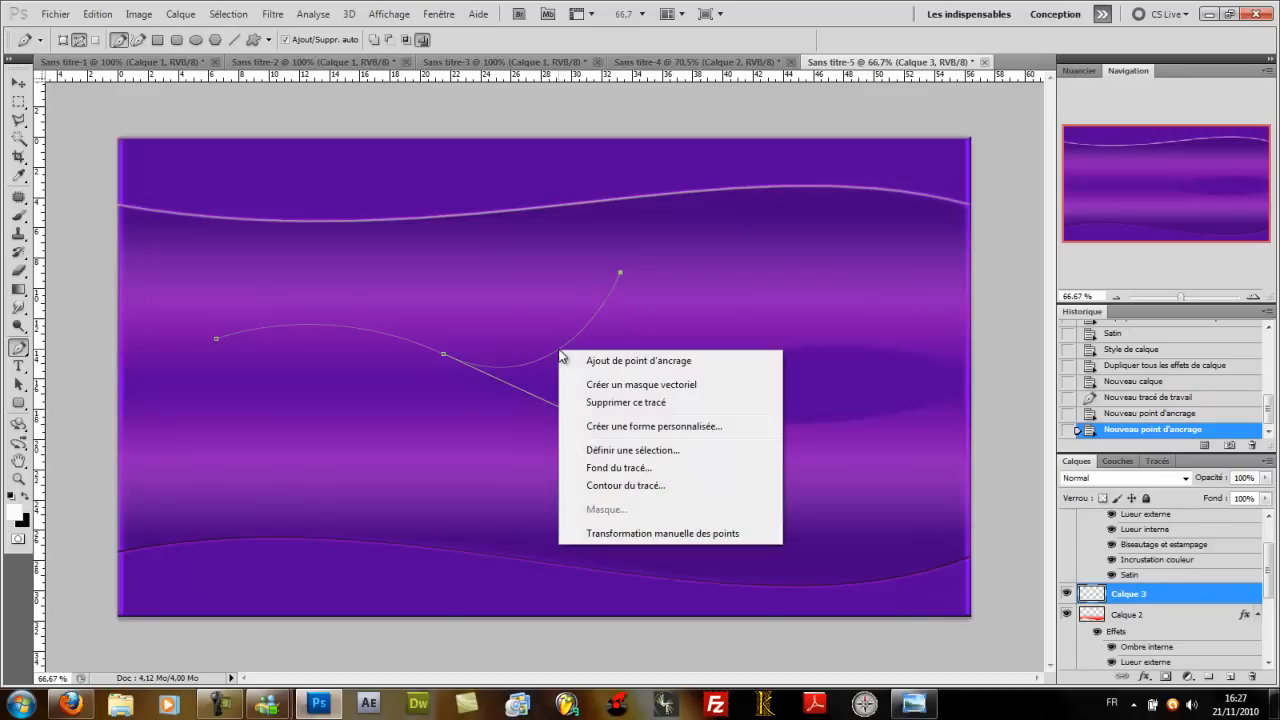
left_click(588, 487)
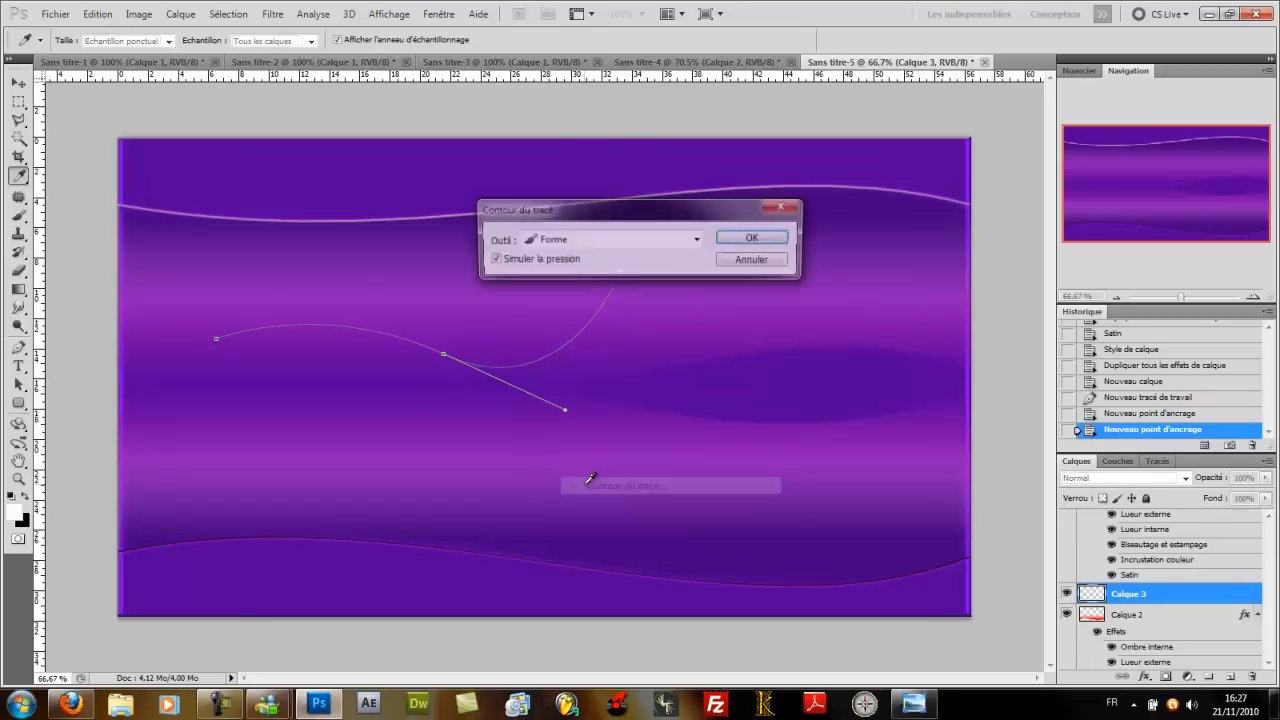
left_click(698, 240)
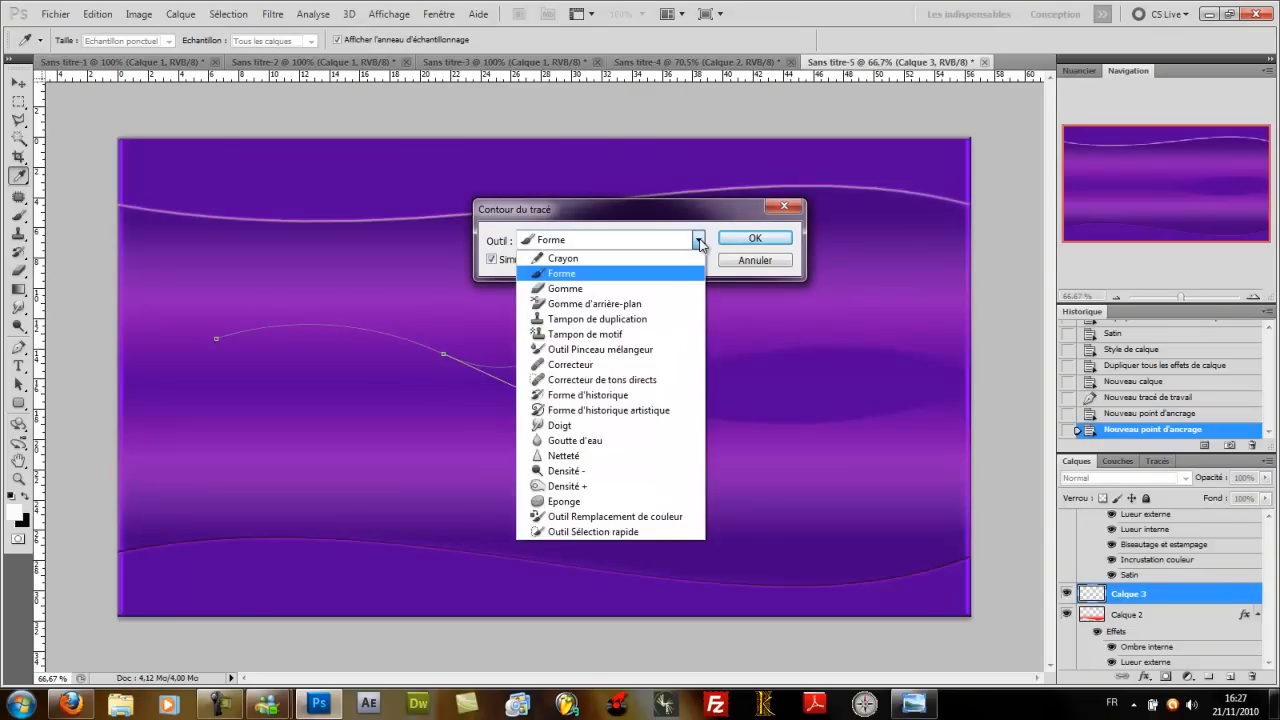
left_click(591, 276)
left_click(751, 240)
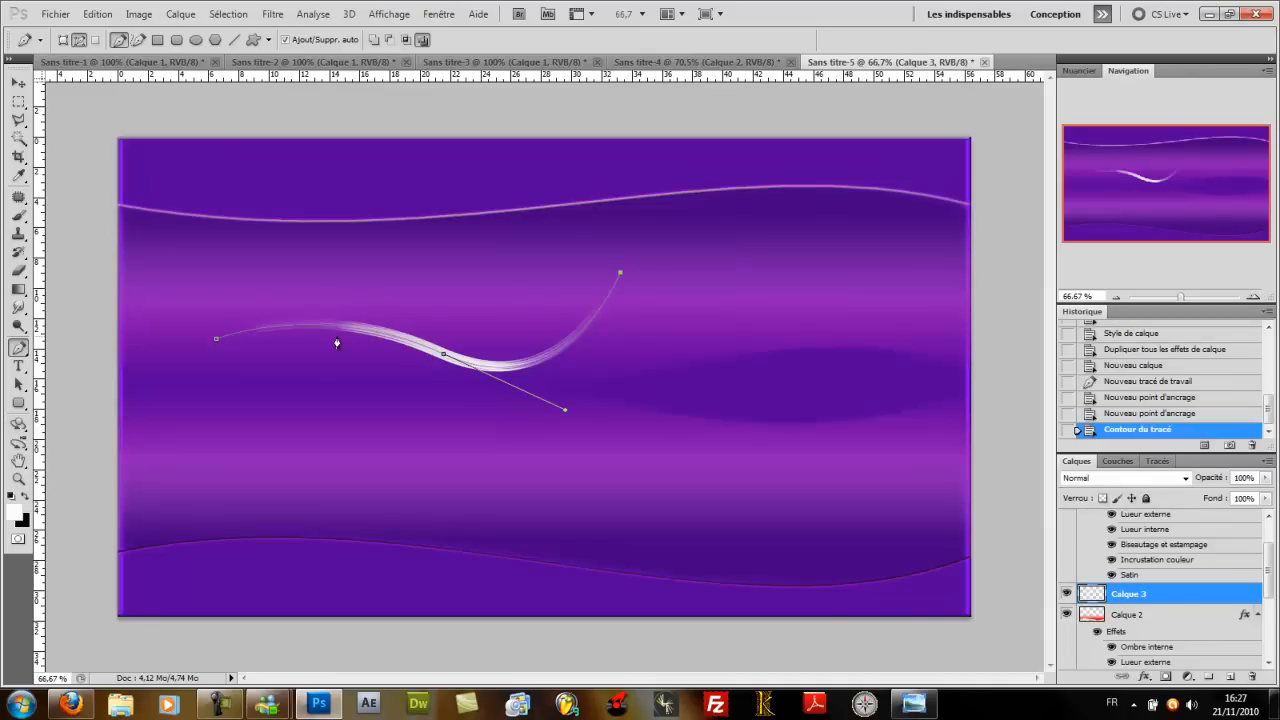
key("Return")
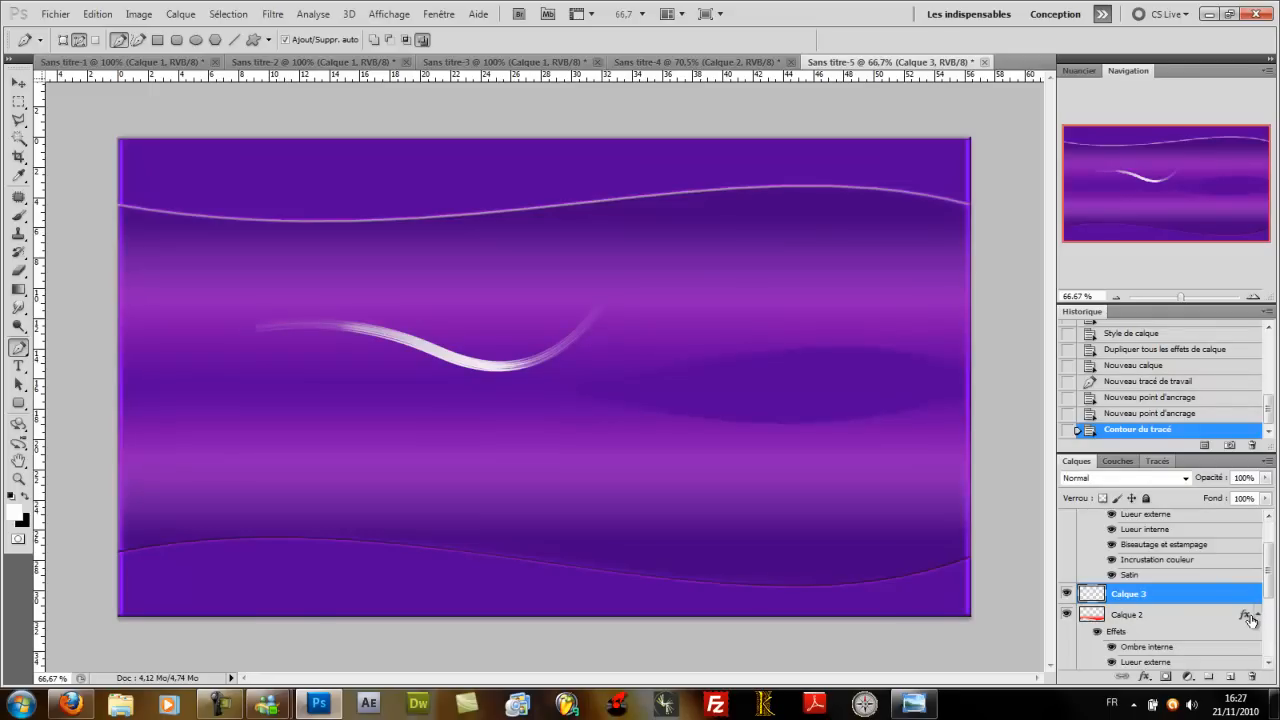
Step: Enable the bevel and emboss (Biseautage et estampage) and Satin effects in the layer style of Calque 3
double_click(1213, 602)
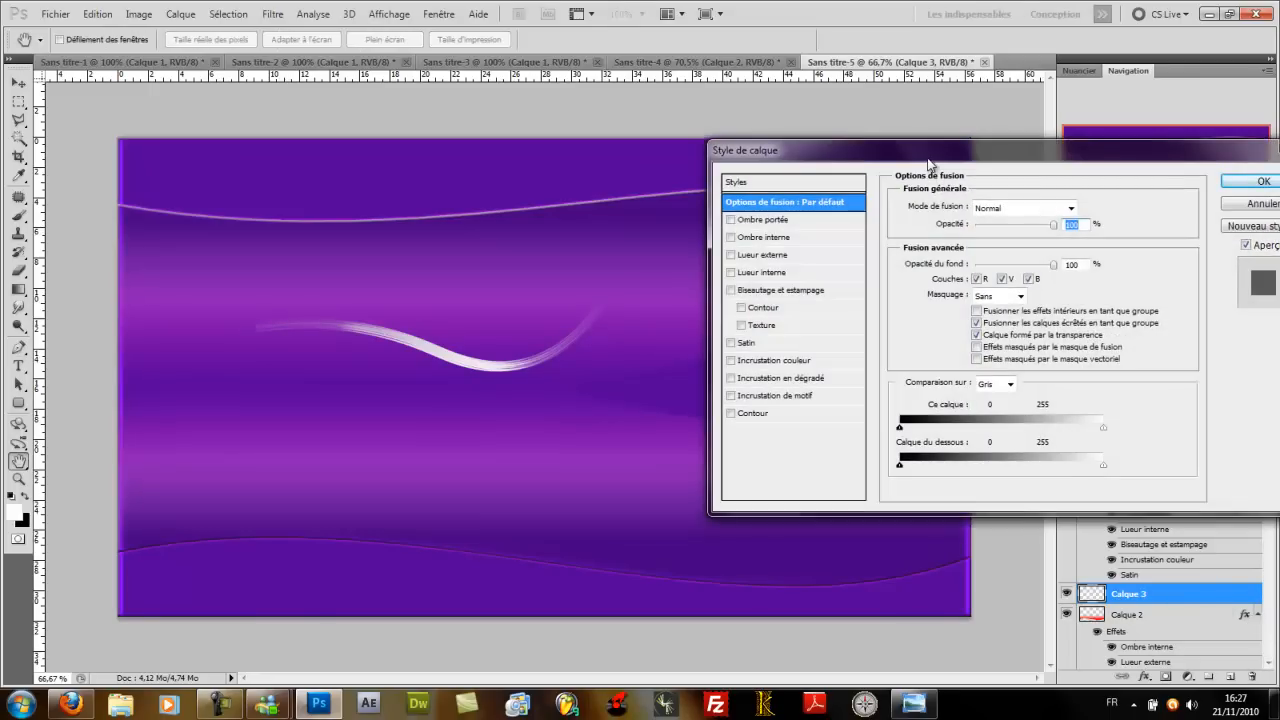
left_click_drag(932, 157, 844, 98)
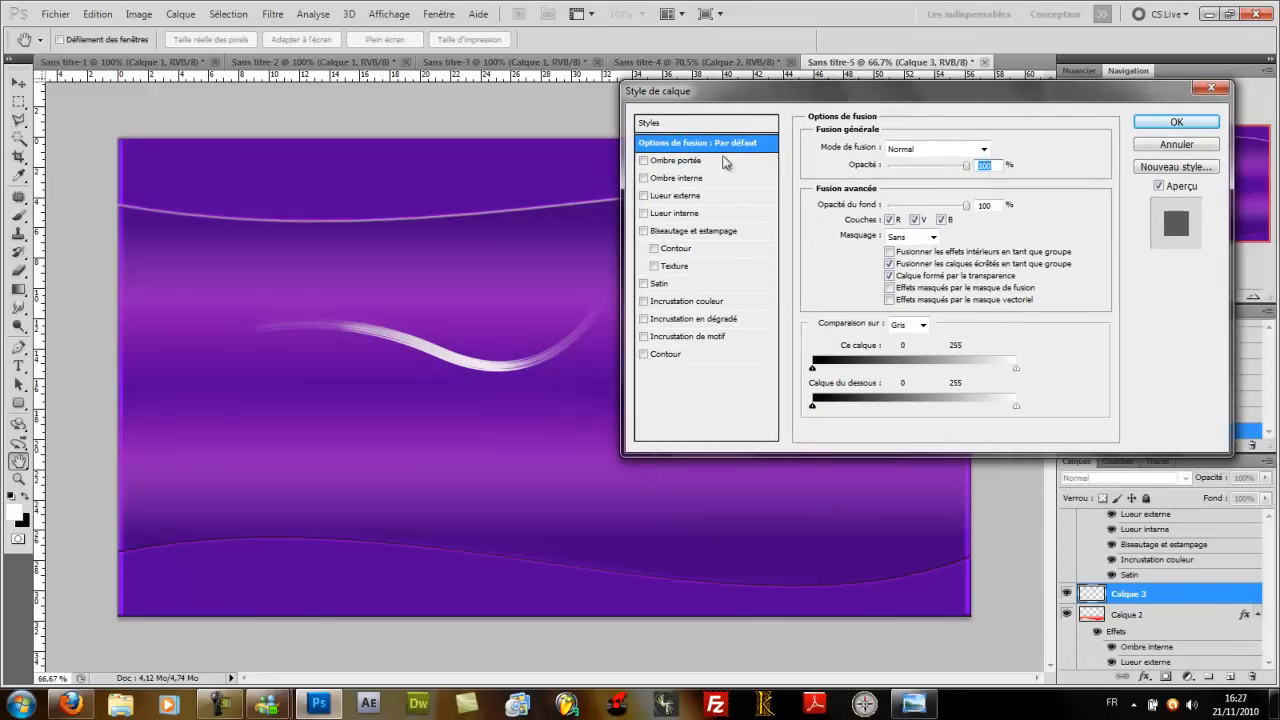
left_click(644, 231)
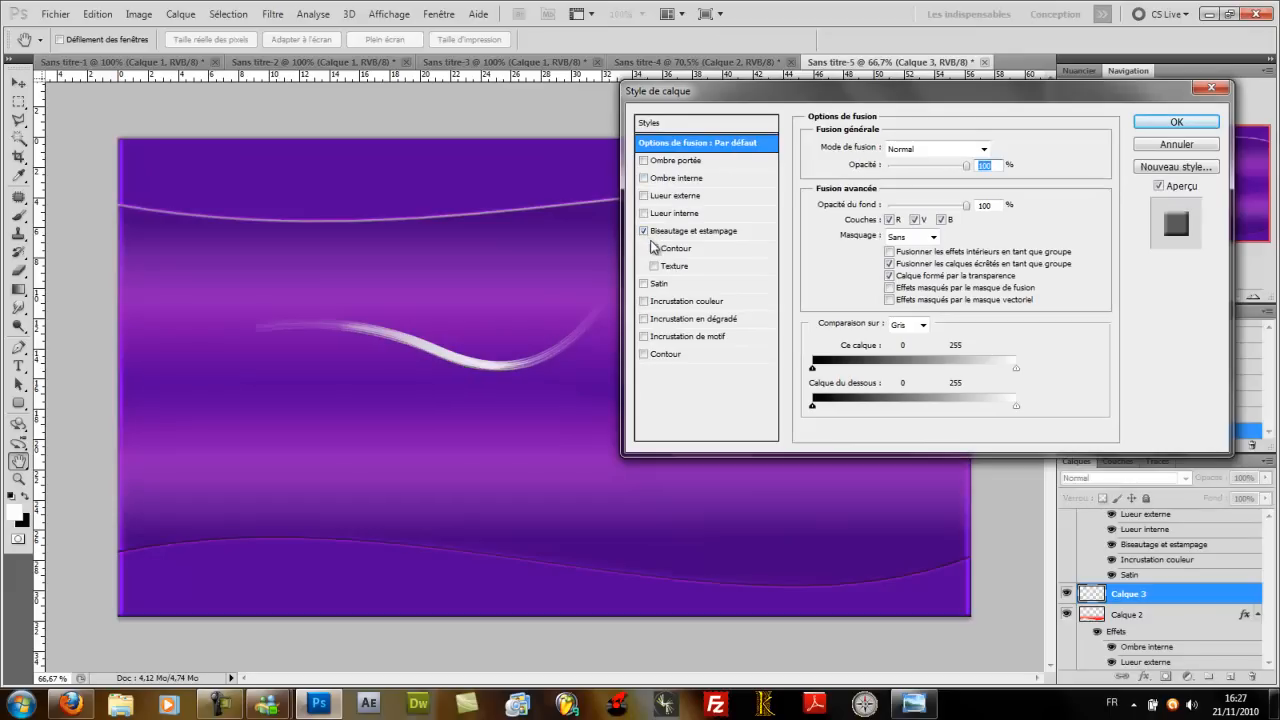
left_click(644, 283)
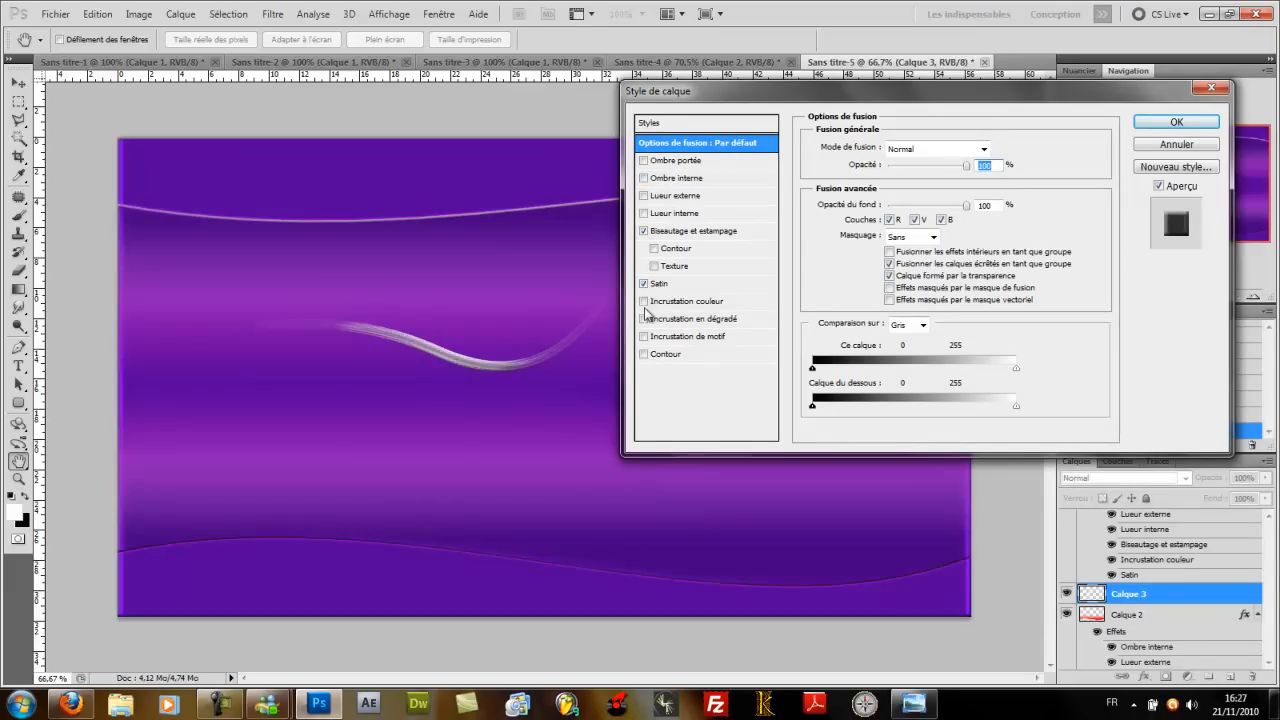
Step: Try a cyan 00eaff colour overlay and an inner shadow on the Calque 3 stroke, turning each off again
left_click(644, 301)
left_click(662, 305)
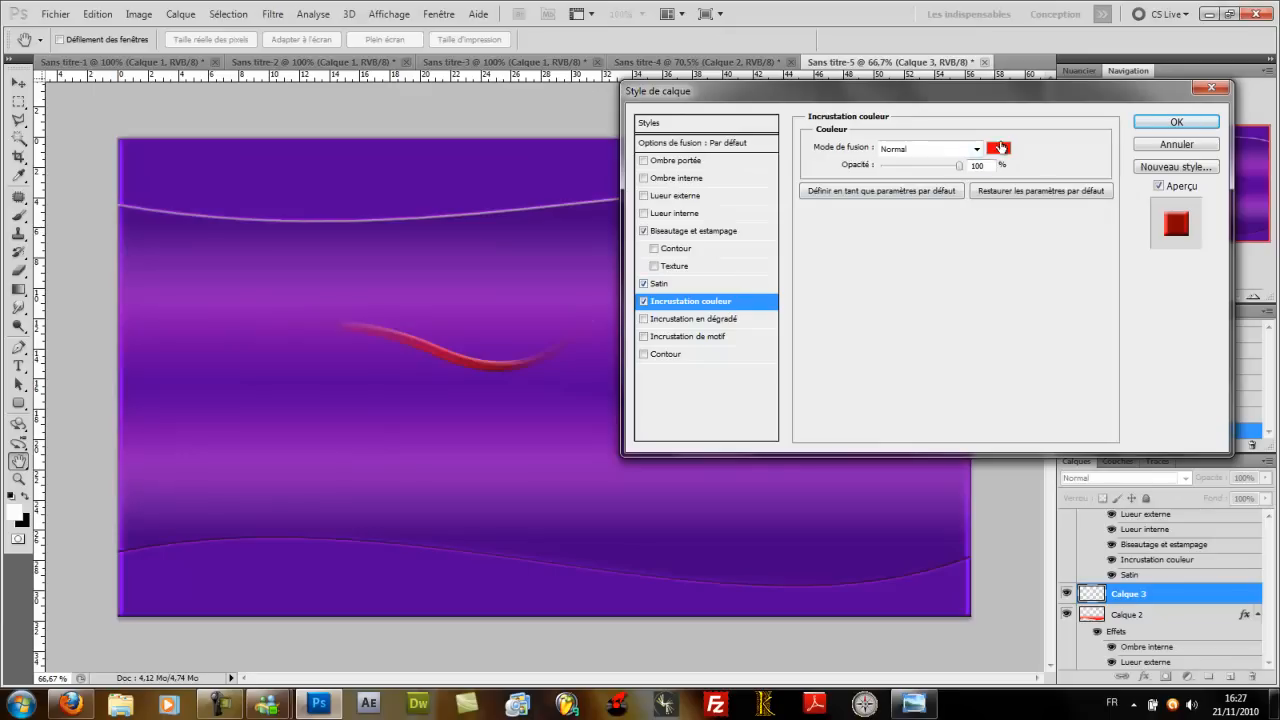
left_click(999, 148)
left_click(922, 254)
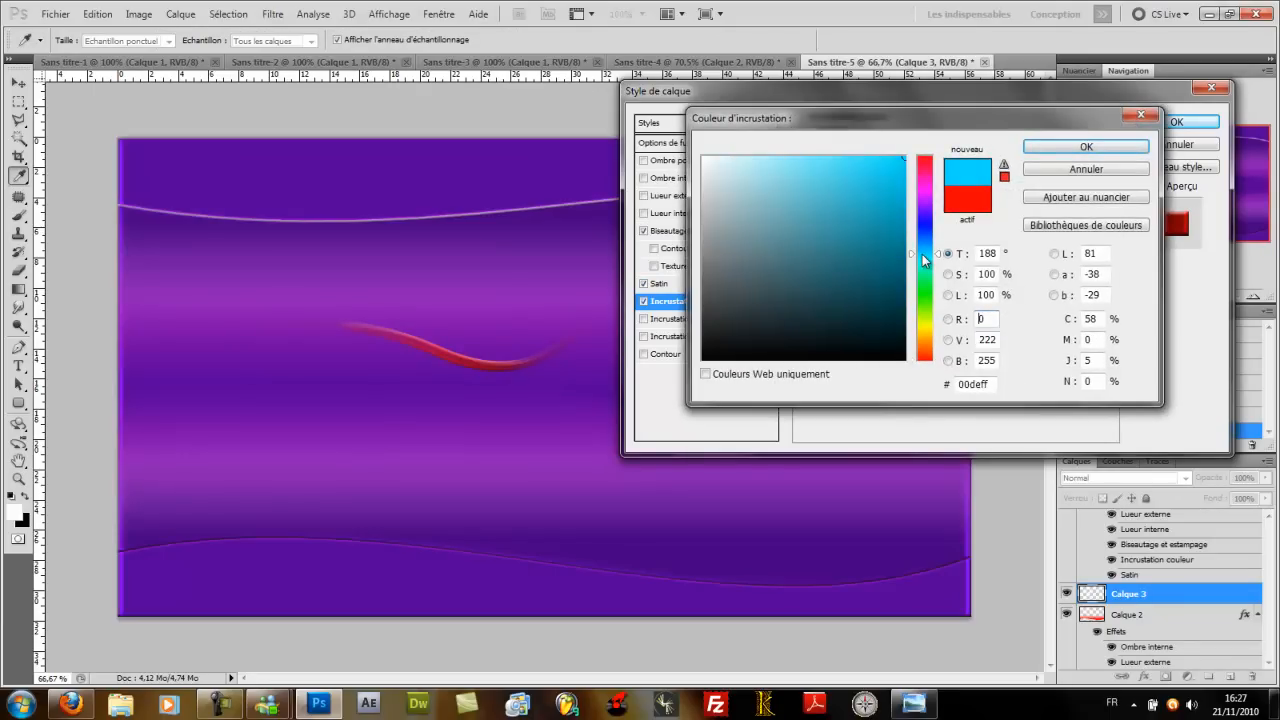
left_click_drag(922, 254, 933, 232)
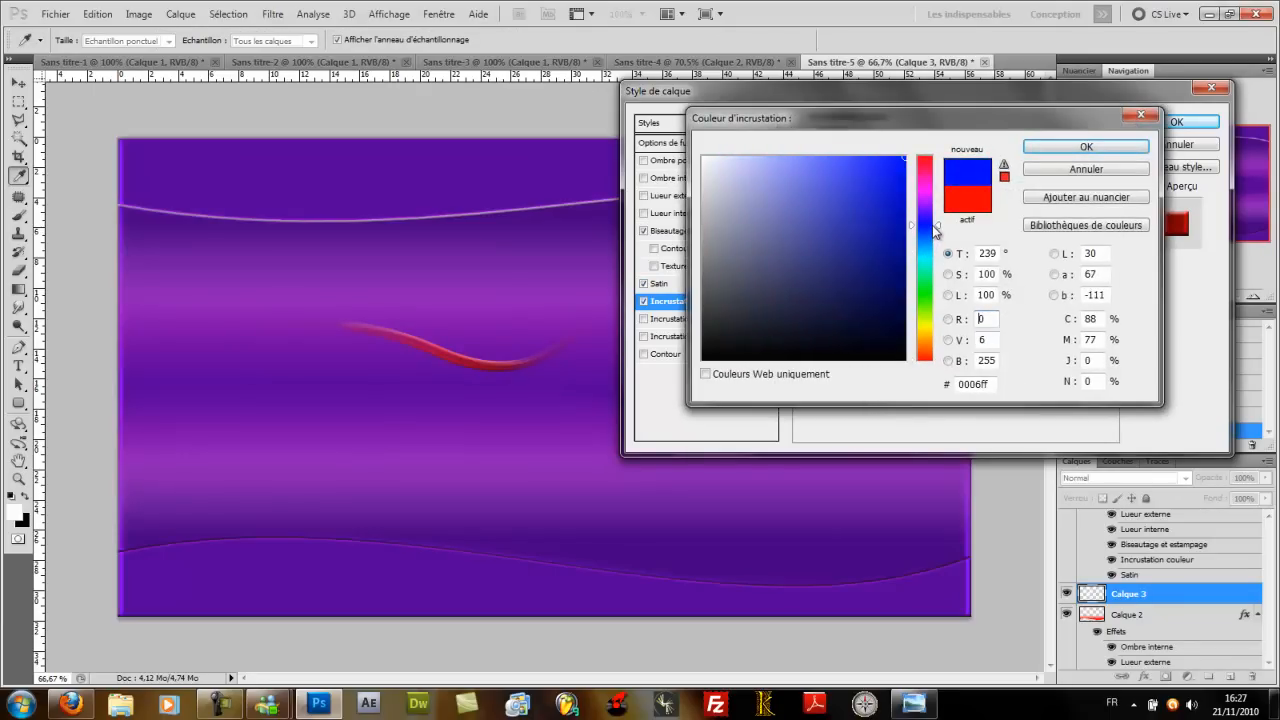
left_click(927, 255)
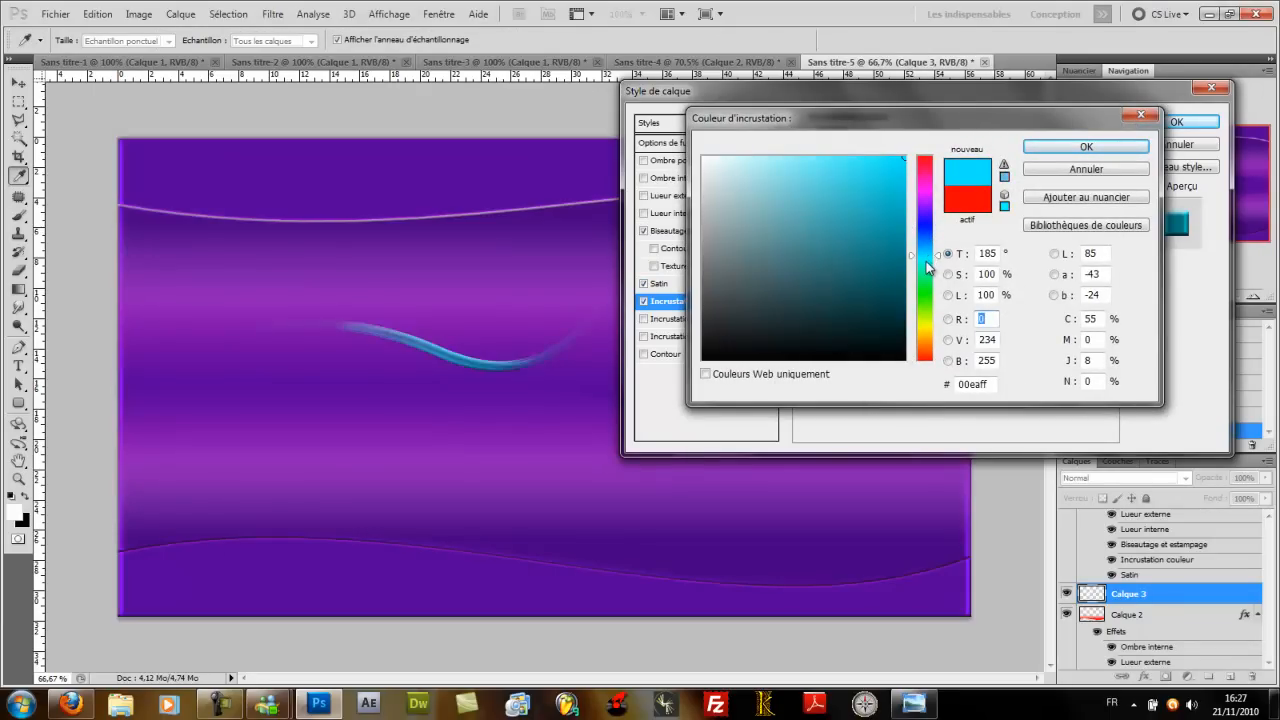
left_click(1086, 147)
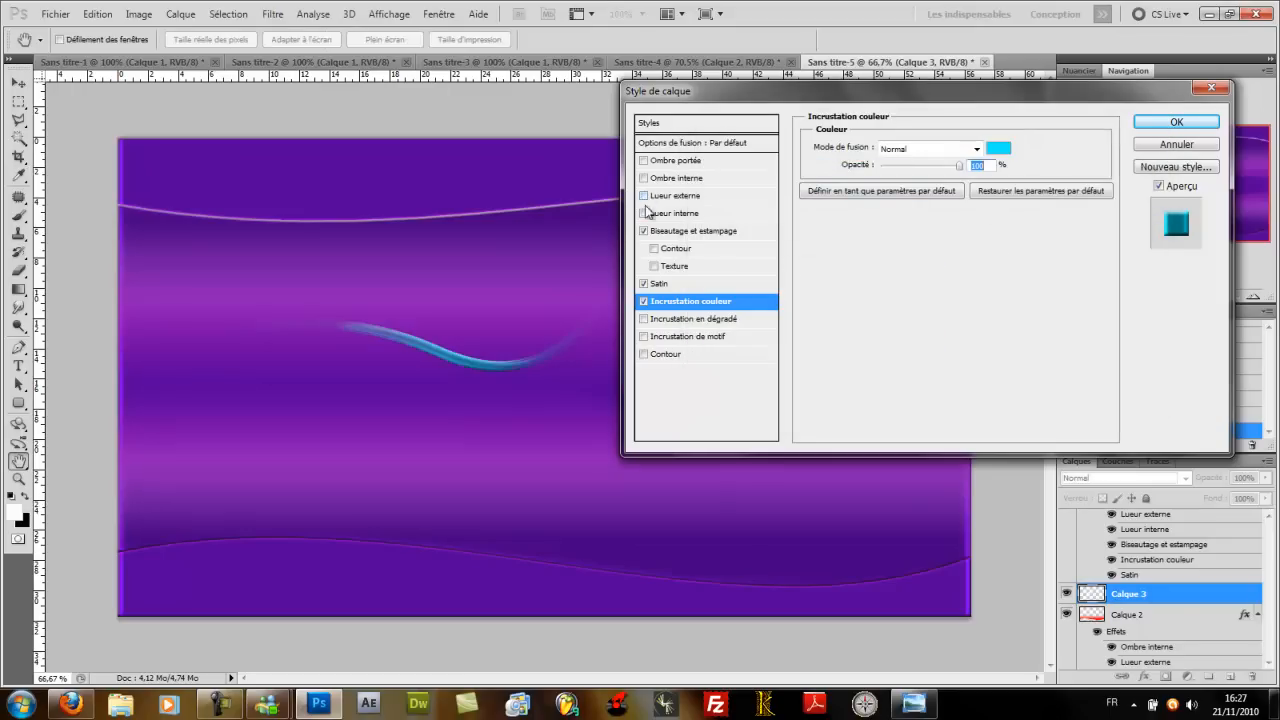
left_click(644, 302)
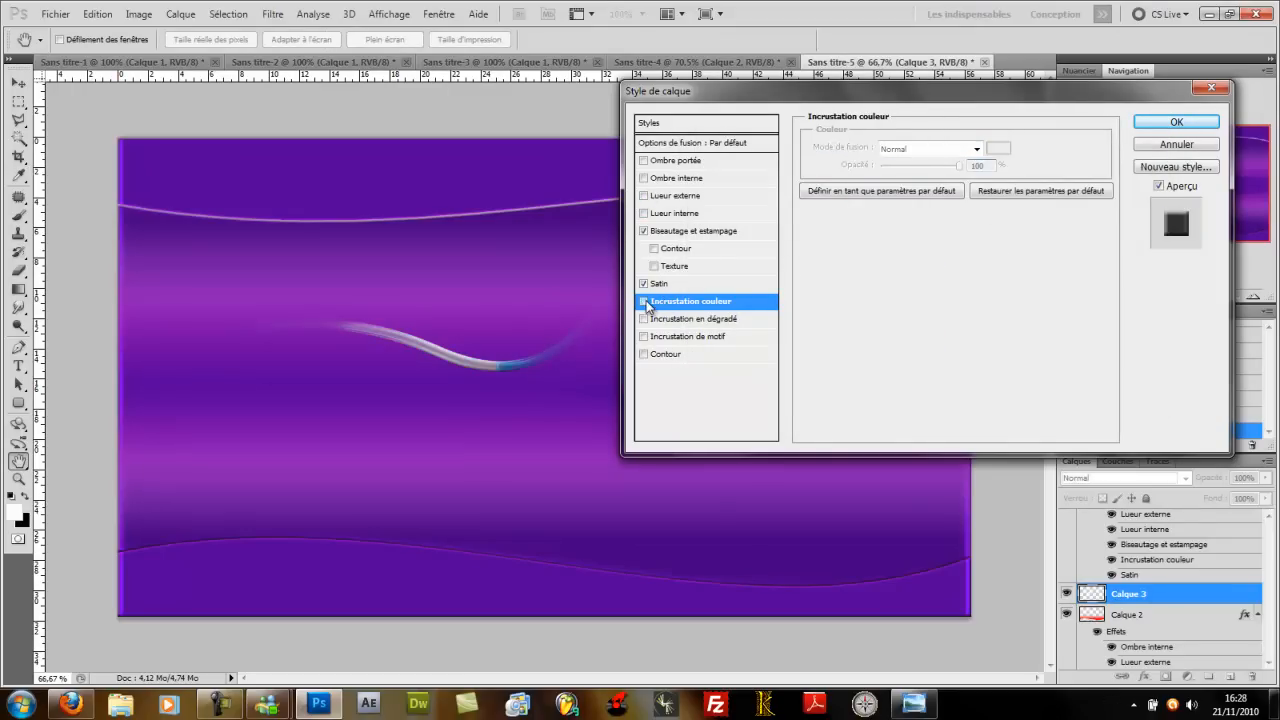
left_click(667, 180)
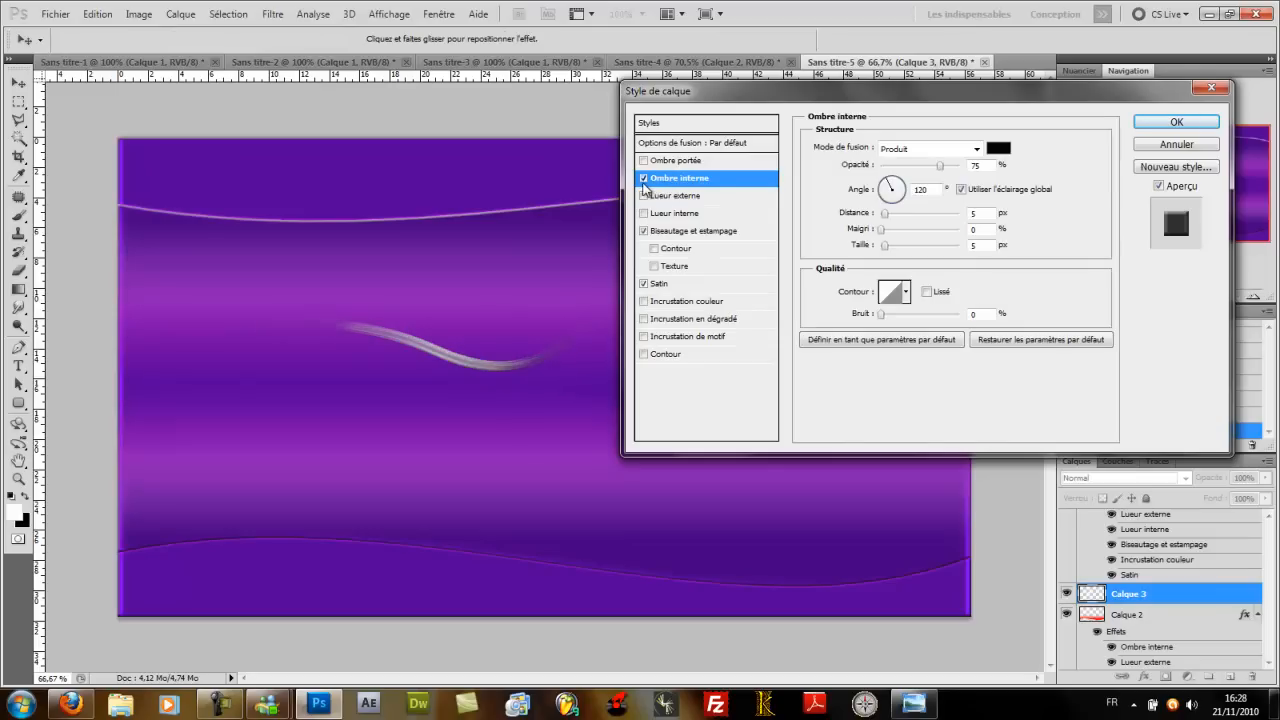
left_click(643, 178)
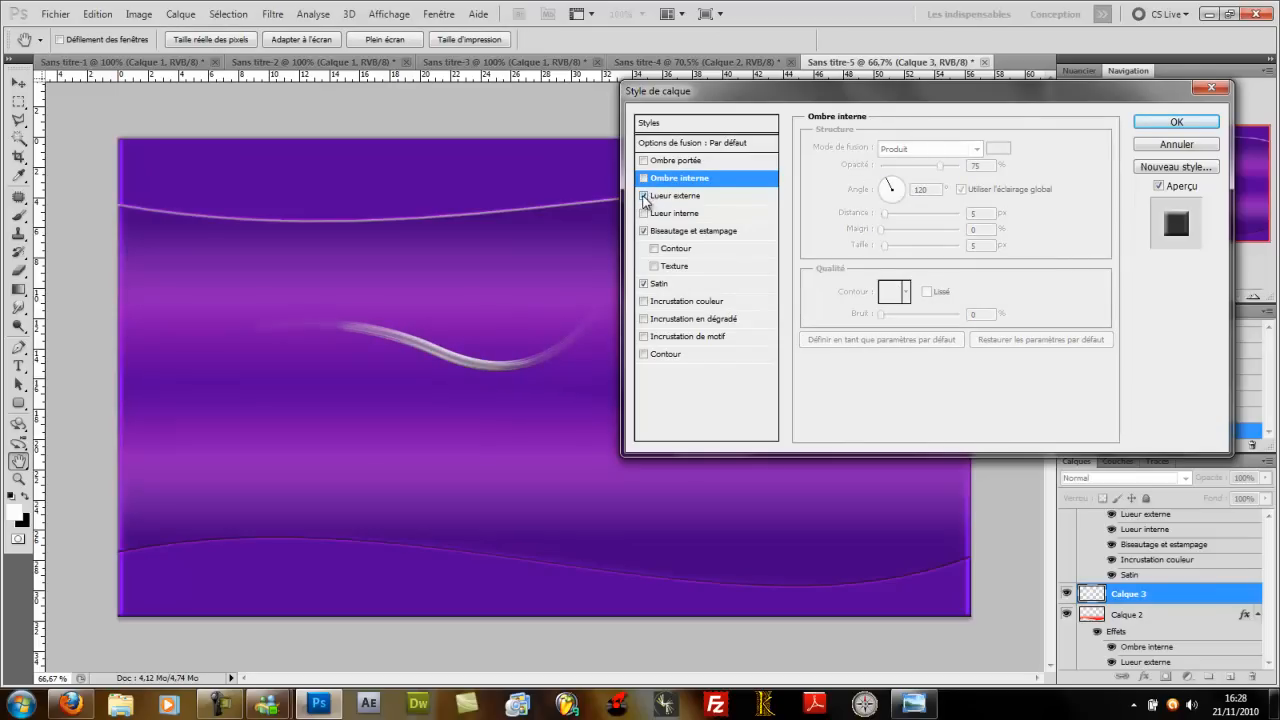
Step: Give the Calque 3 stroke an outer glow (Lueur externe) with colour 00ffea and a size of 27 px
left_click(645, 196)
left_click(853, 203)
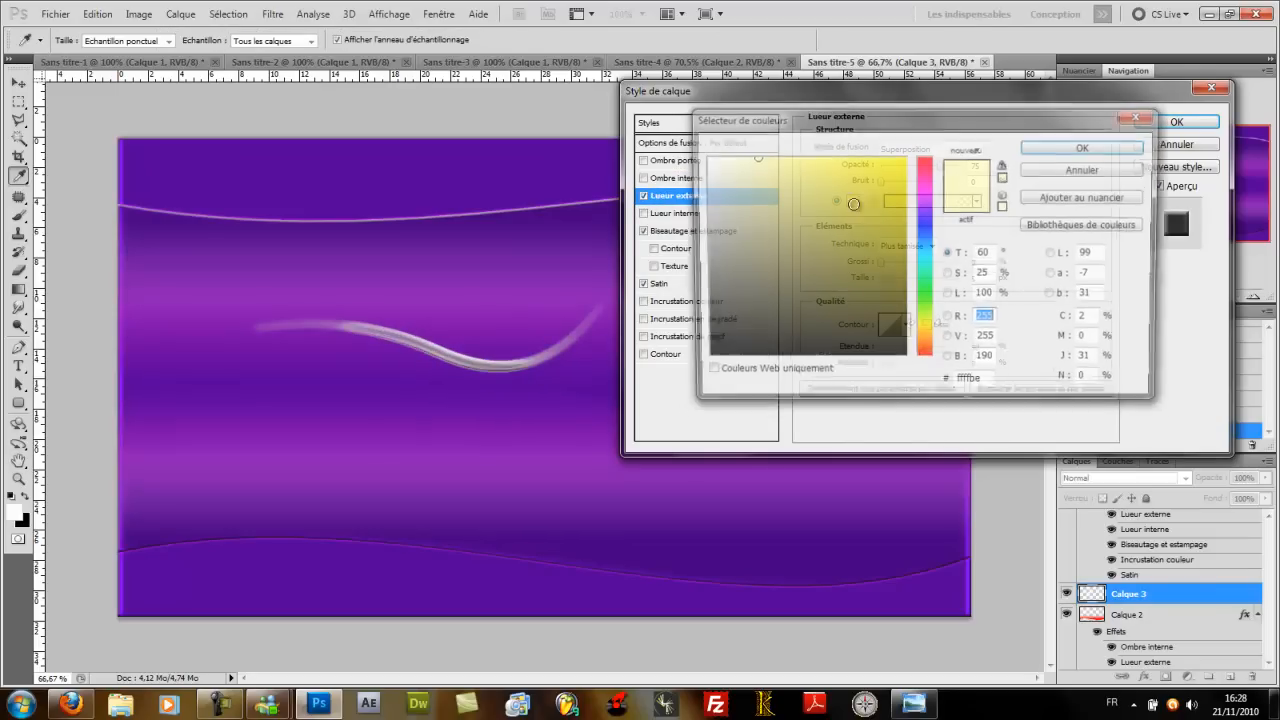
left_click(920, 258)
left_click(904, 158)
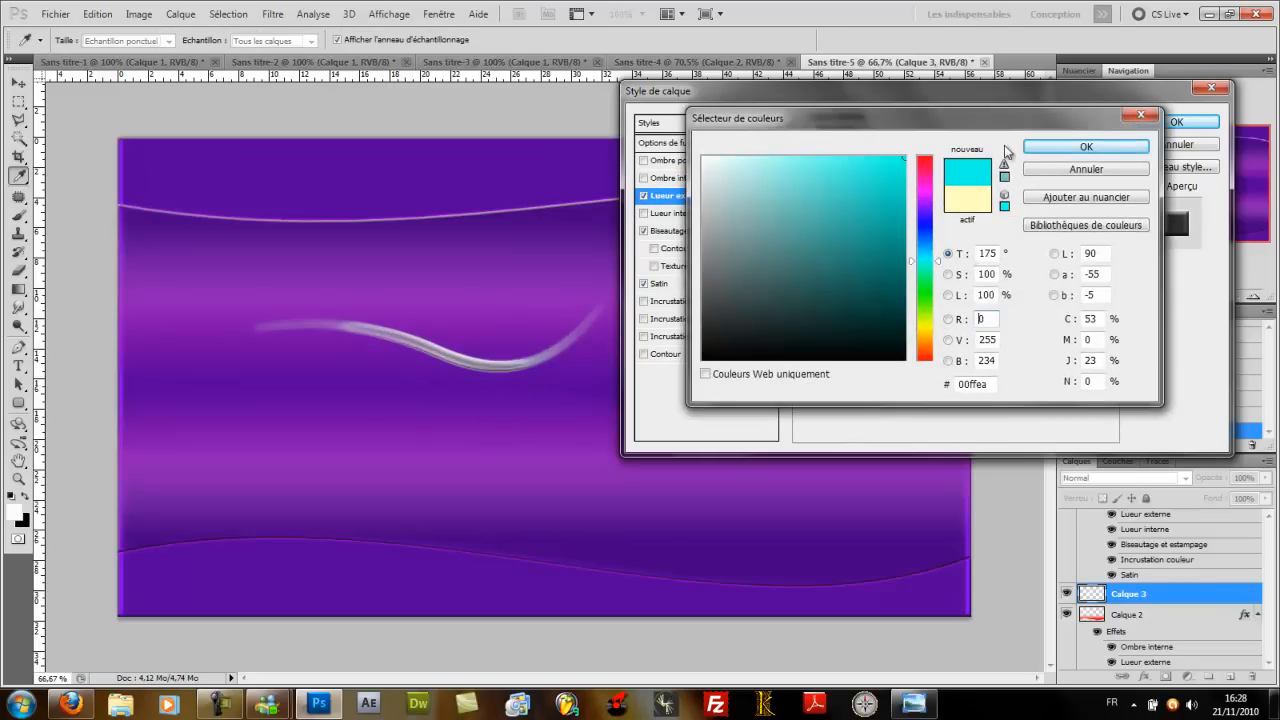
left_click(1086, 146)
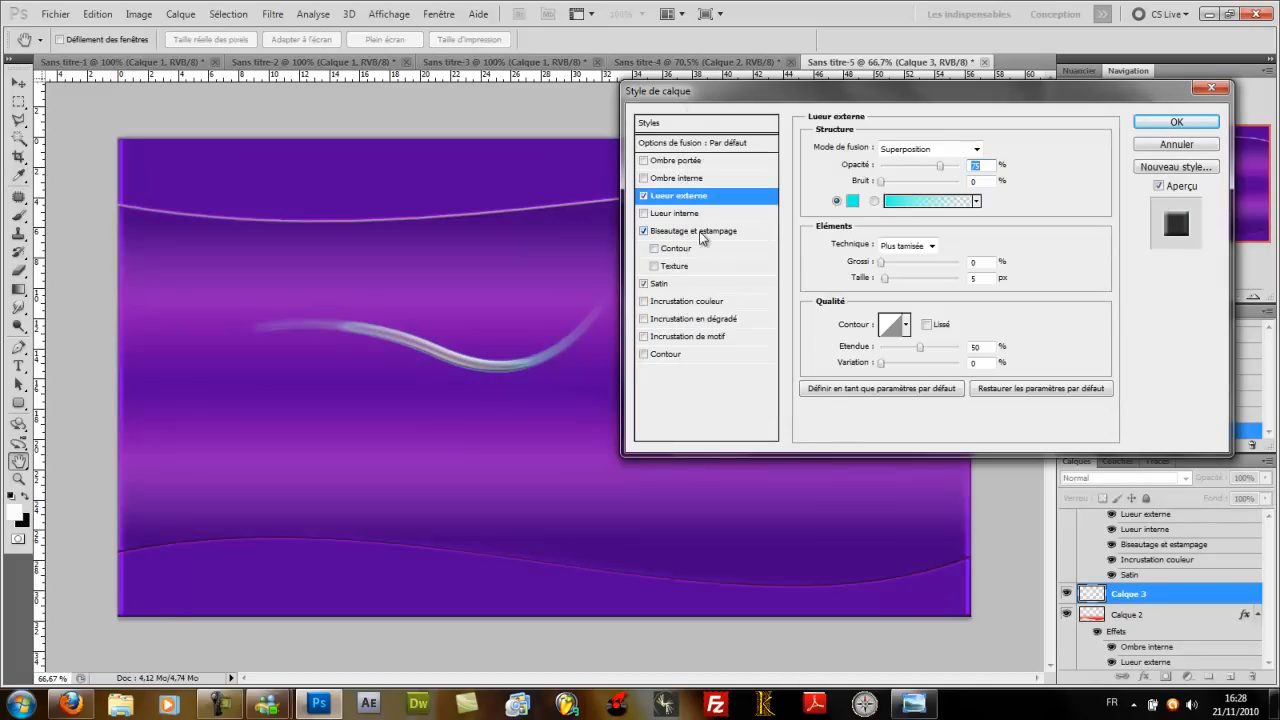
left_click(885, 283)
left_click_drag(885, 283, 895, 287)
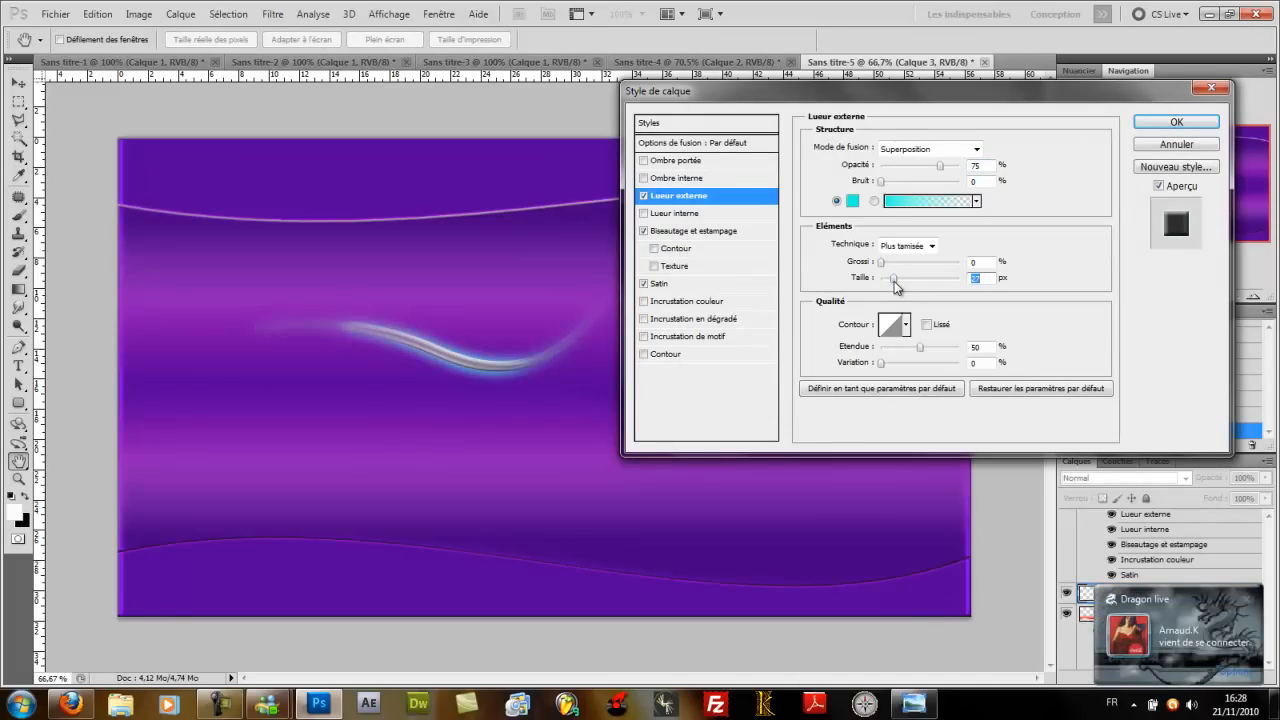
Step: Add an inner glow (Lueur interne) to the stroke with blue 0069f7, 3% choke (Maigri) and a larger size
left_click(645, 213)
left_click(678, 216)
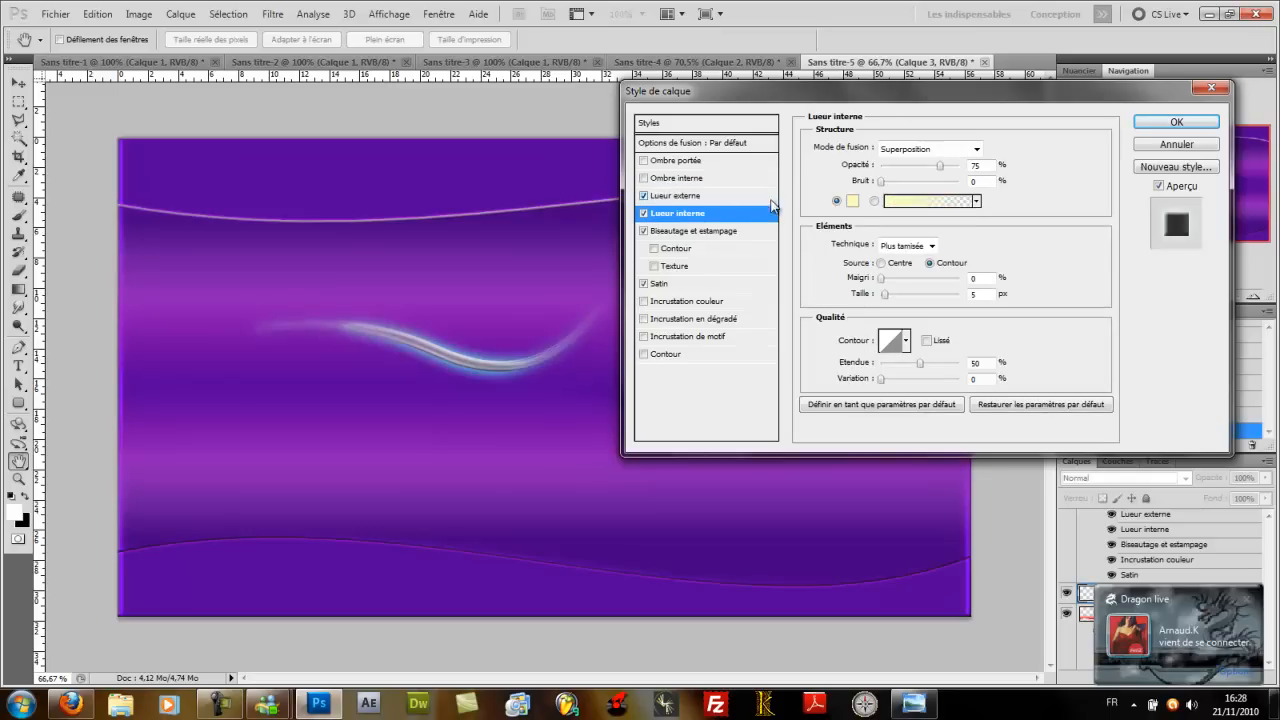
left_click(853, 204)
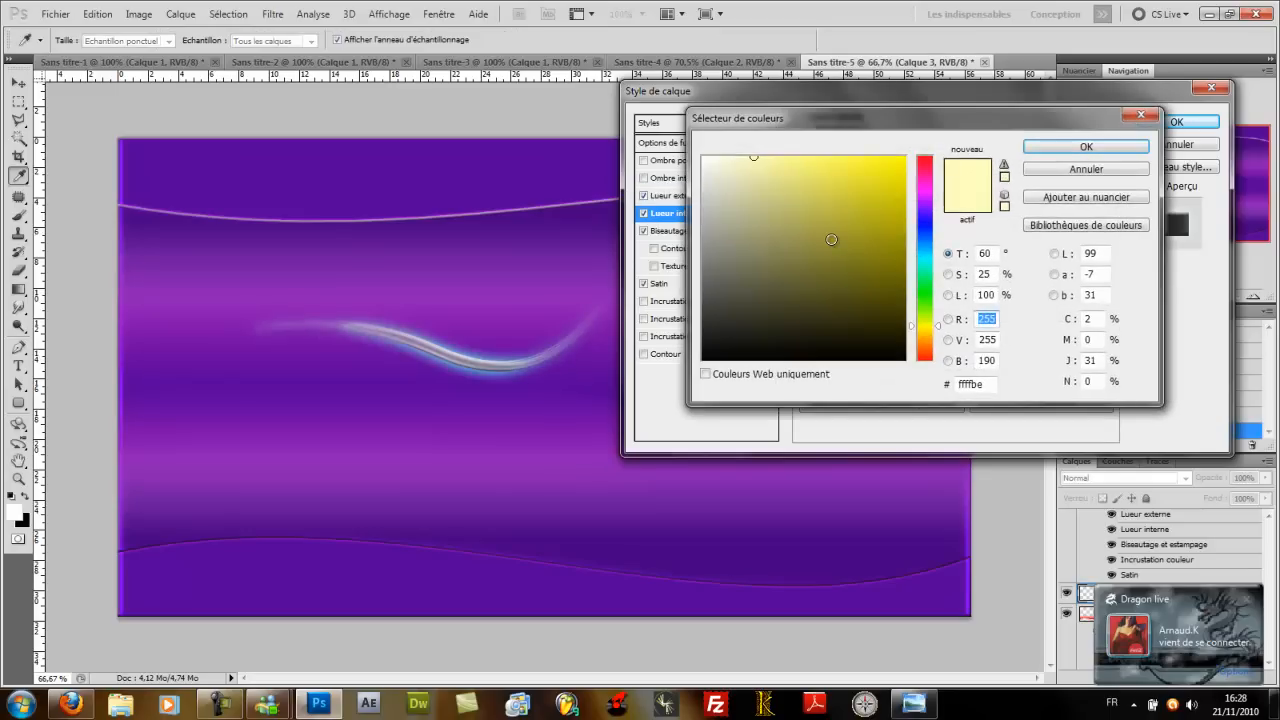
left_click(925, 256)
left_click(904, 161)
left_click(924, 242)
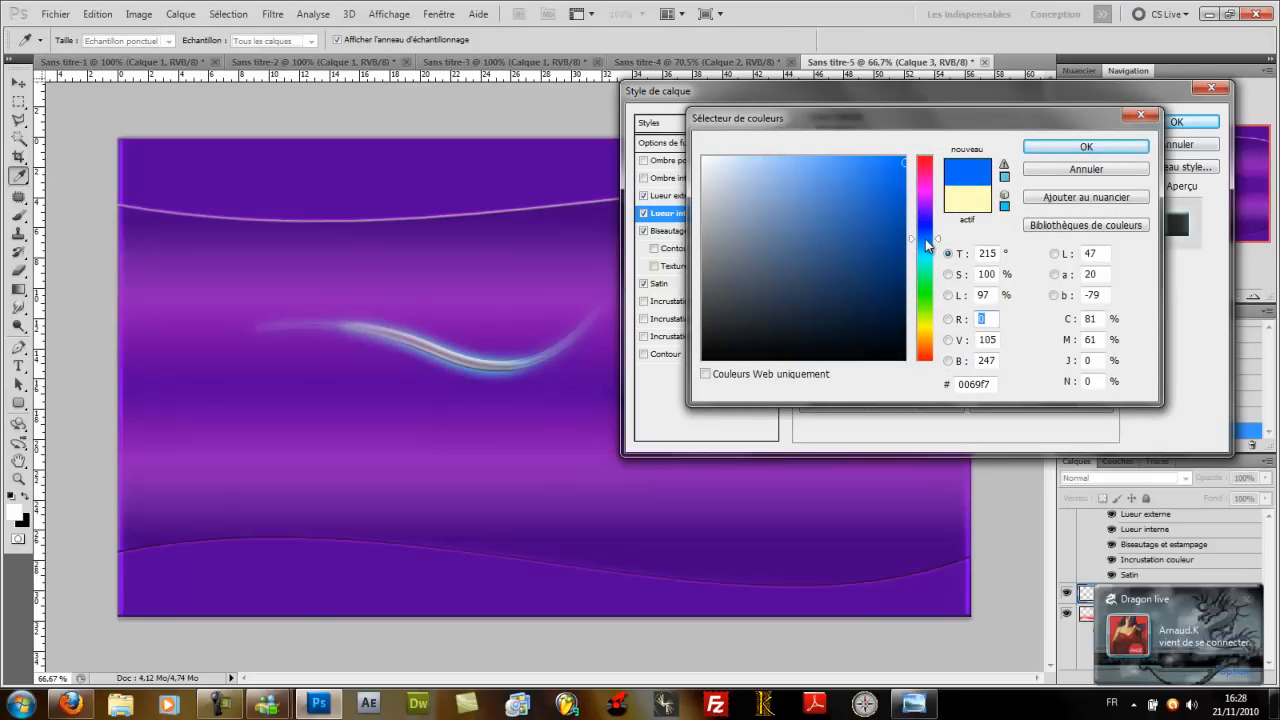
left_click(1065, 147)
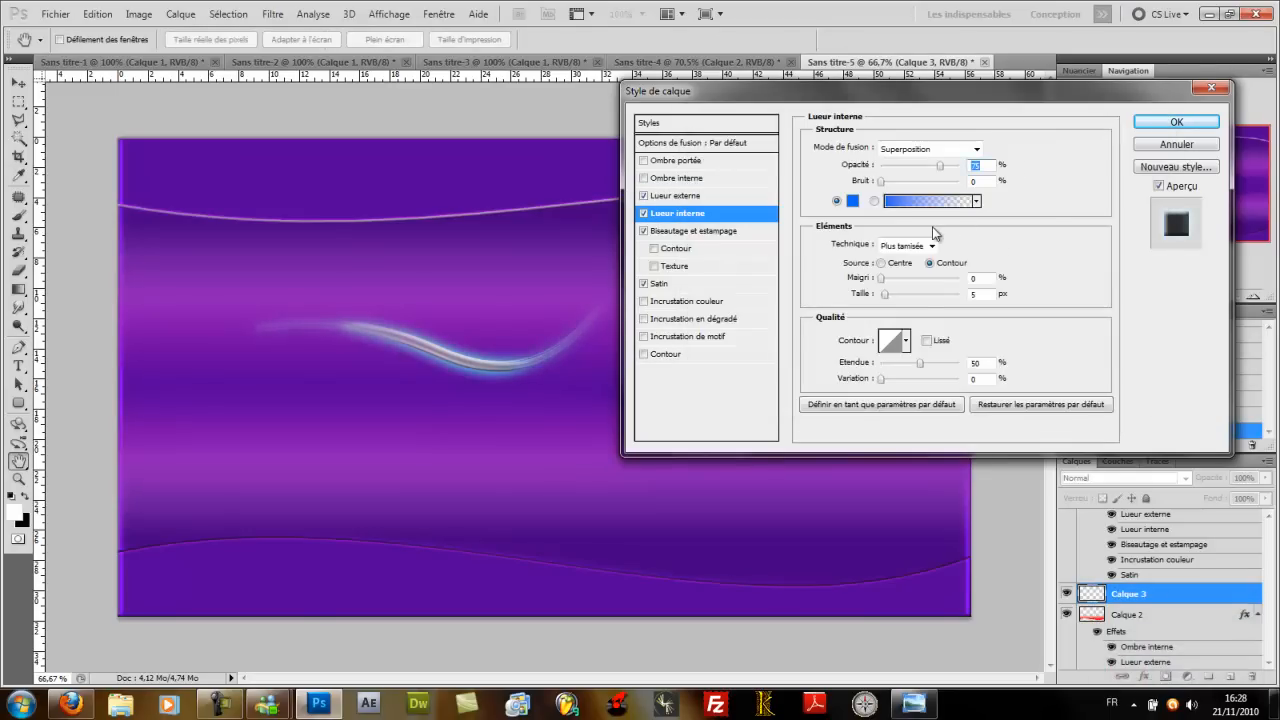
left_click(885, 295)
mouse_move(890, 298)
left_mouse_down()
mouse_move(899, 303)
mouse_move(884, 279)
mouse_move(897, 300)
left_mouse_up()
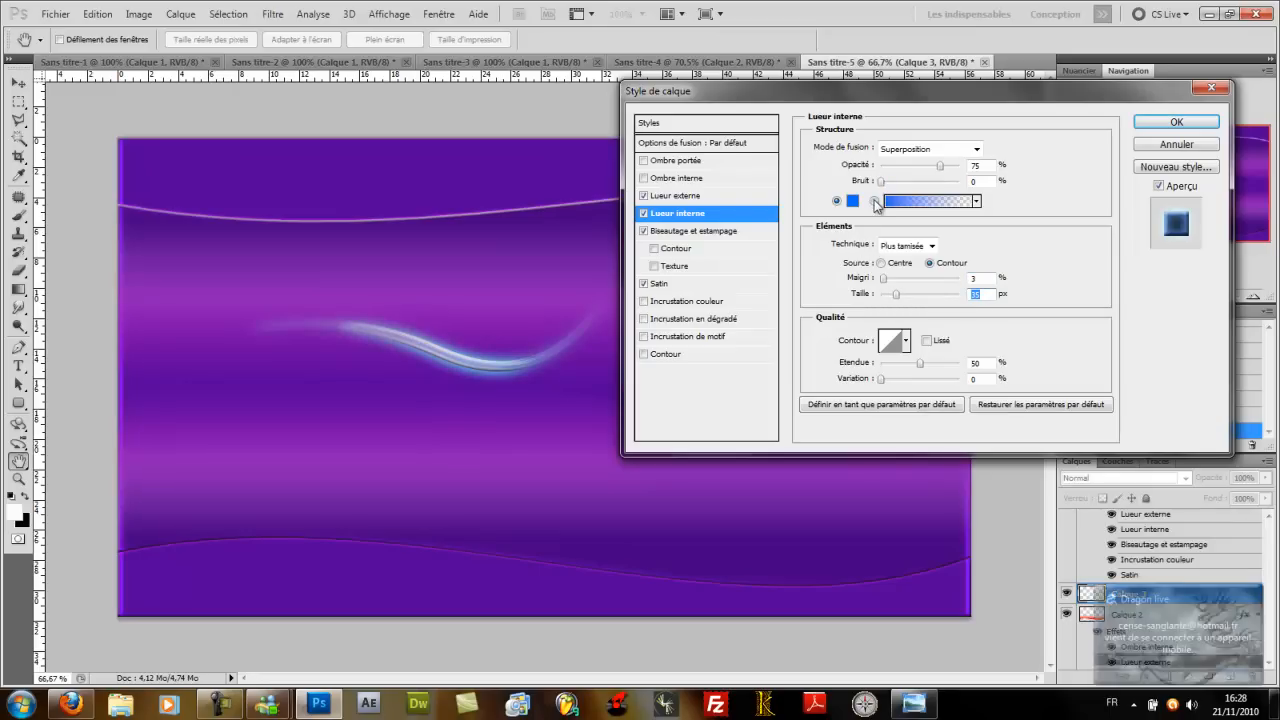
Step: Enable the colour overlay (Incrustation couleur) with blue 0066ff and apply the layer style
left_click(644, 301)
left_click(670, 303)
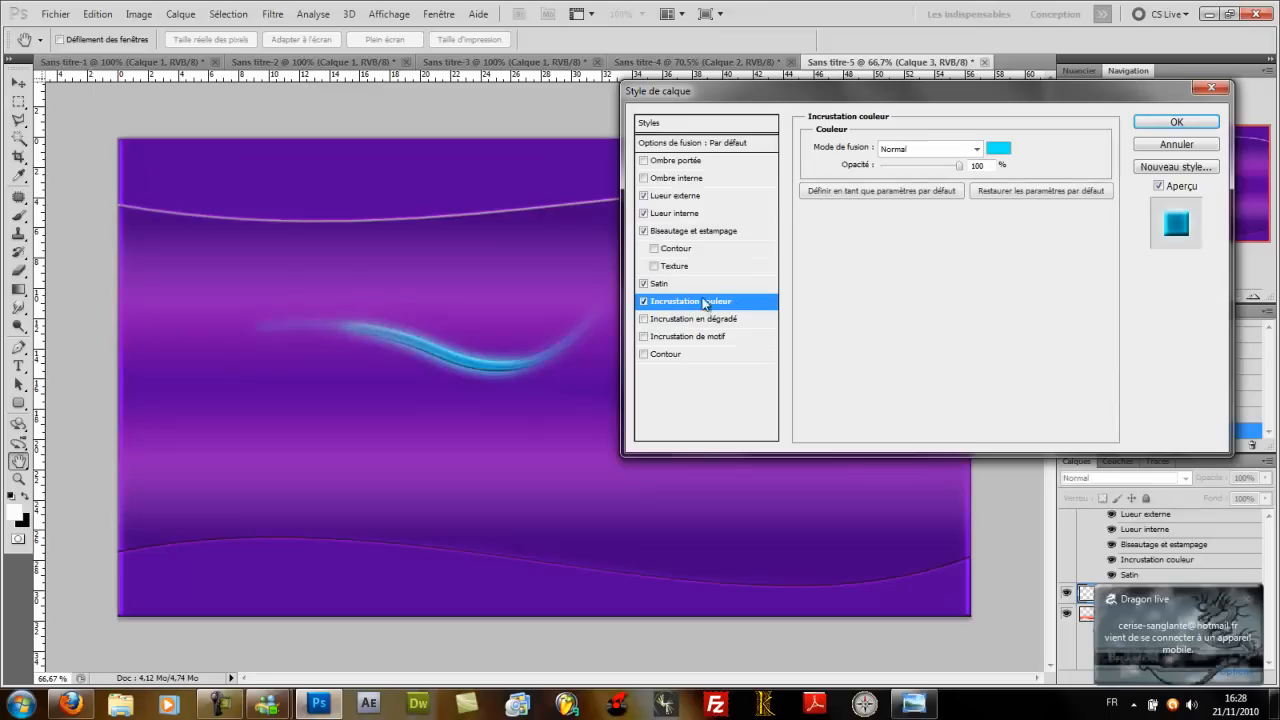
left_click(995, 149)
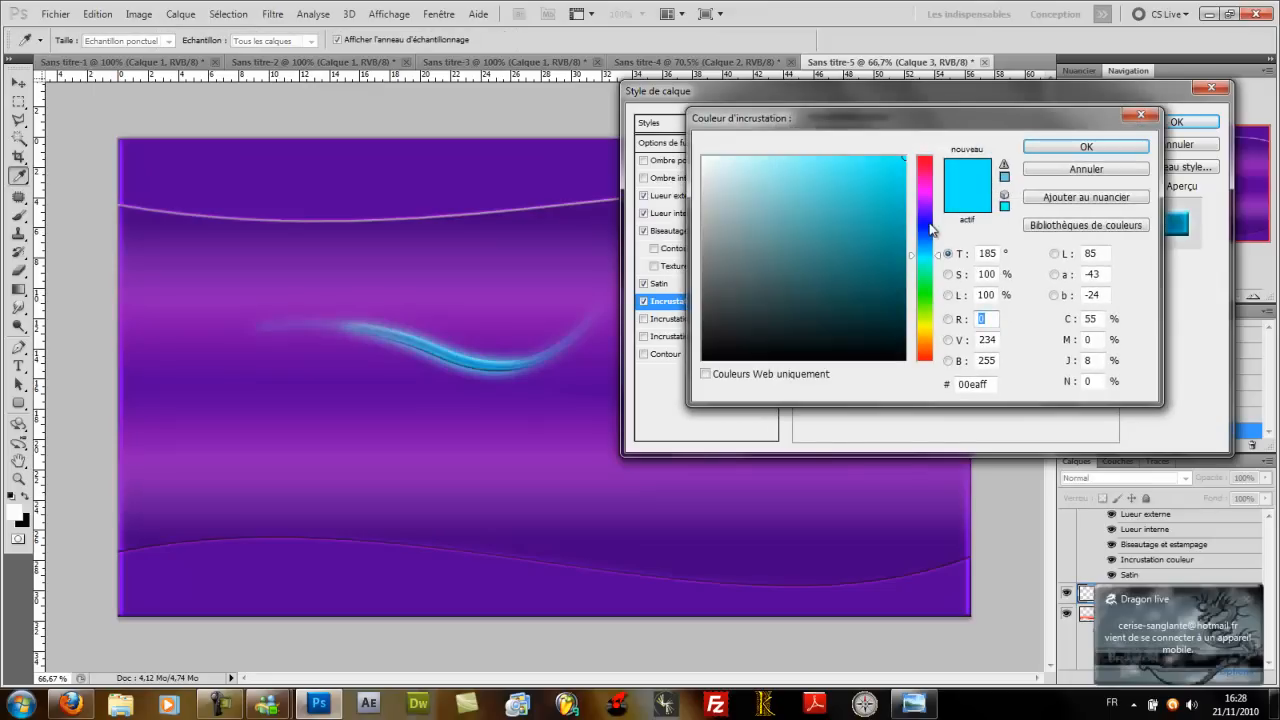
left_click(928, 238)
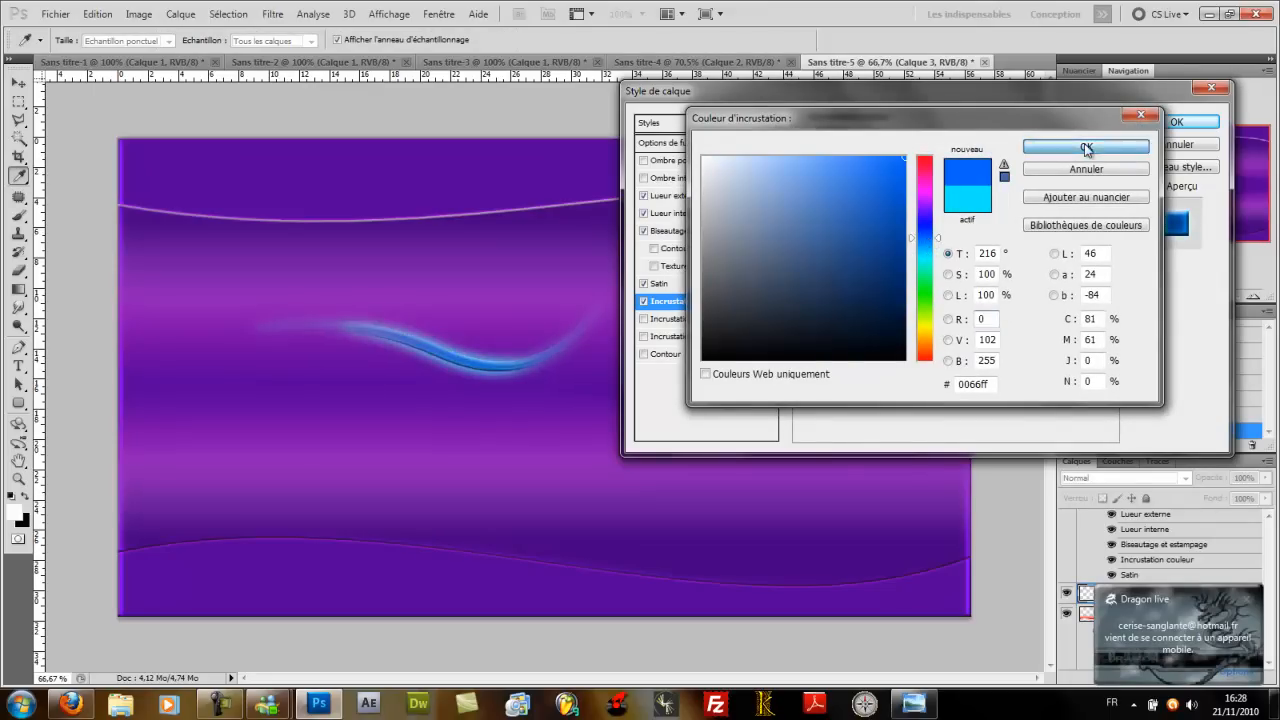
left_click(1086, 146)
left_click(1169, 120)
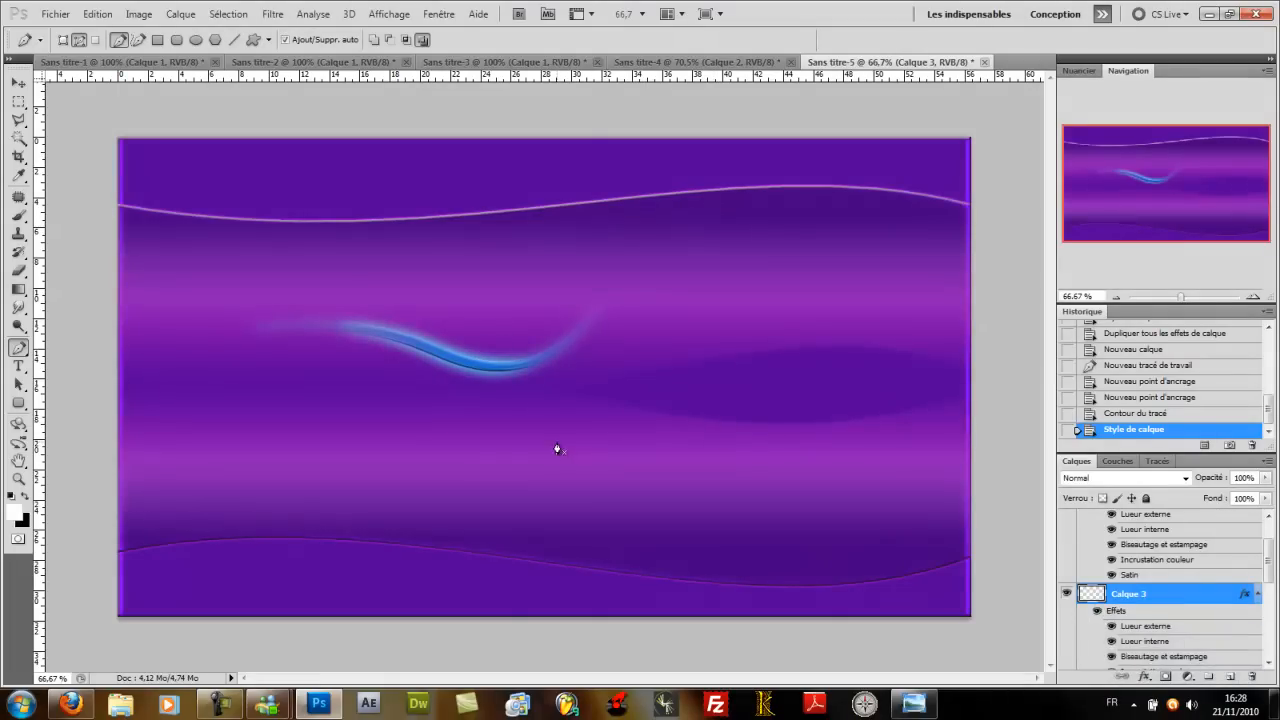
Step: Draw a second open S-shaped path of three anchor points with the Pen tool in the wallpaper's lower right area
left_click(557, 465)
left_click_drag(725, 466, 804, 506)
left_click(870, 390)
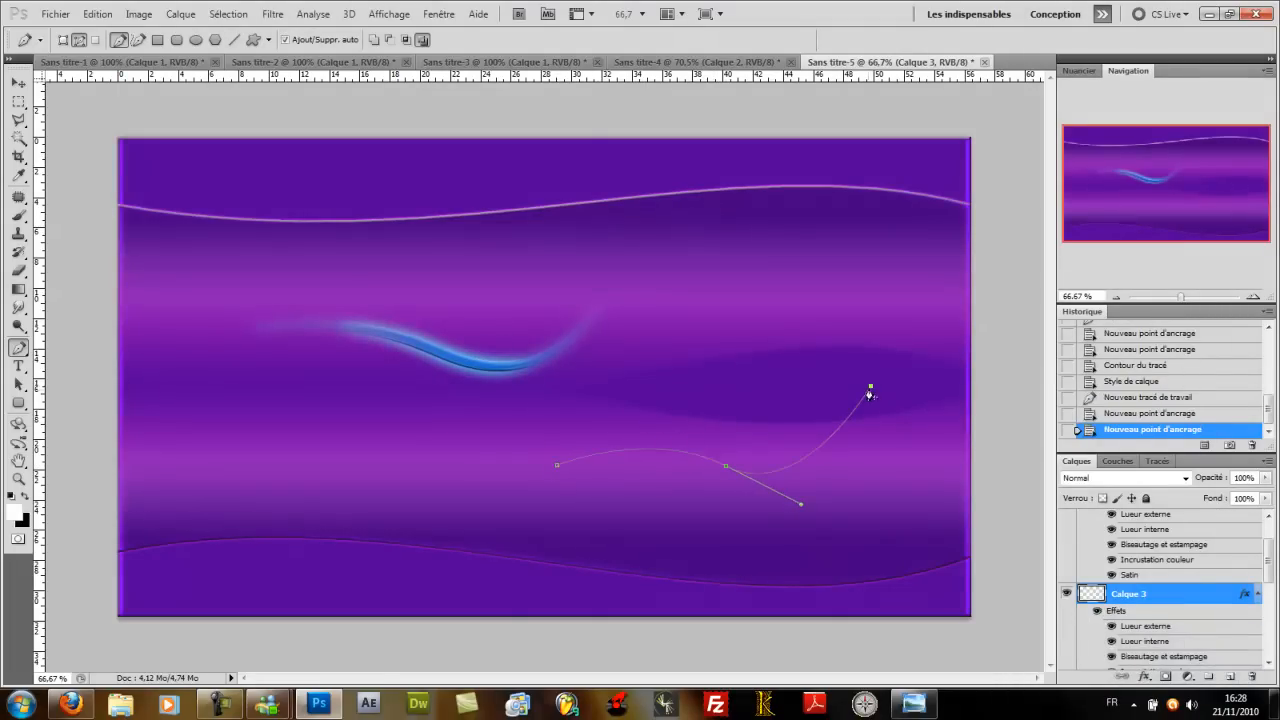
Step: Stroke the second curved path with the brush on Calque 3 and dismiss the path
right_click(865, 406)
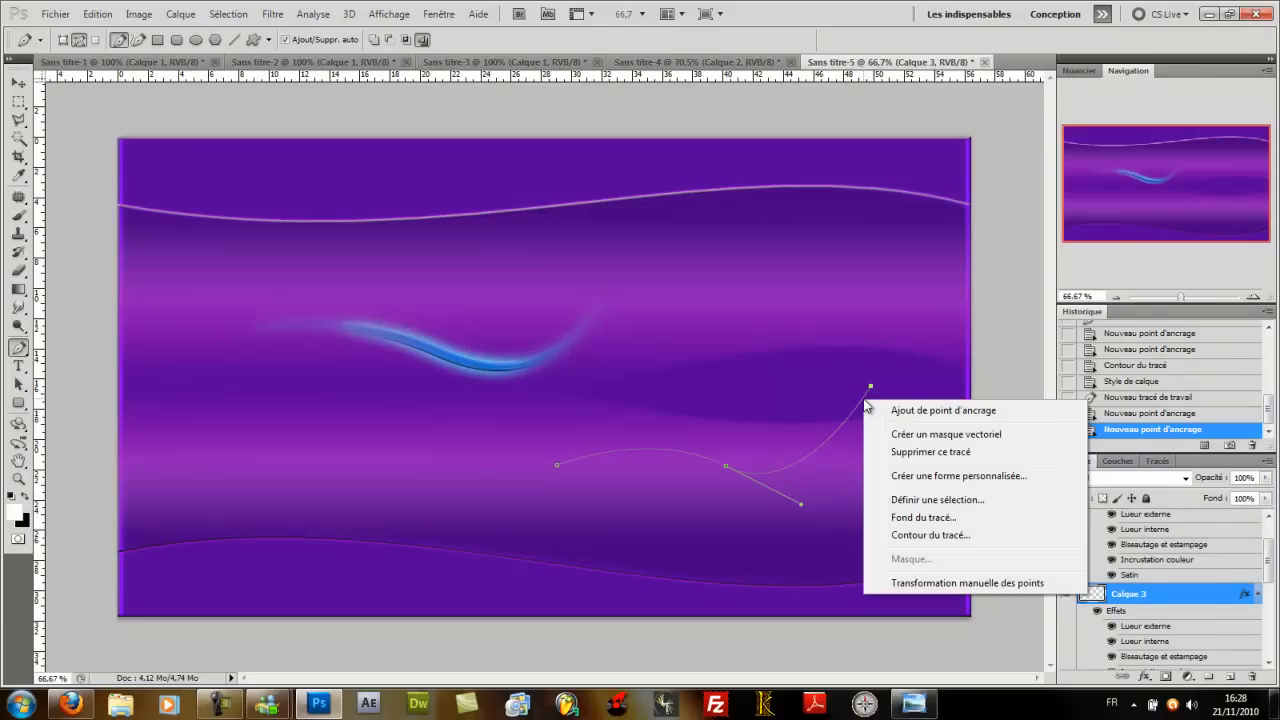
left_click(906, 535)
key("Return")
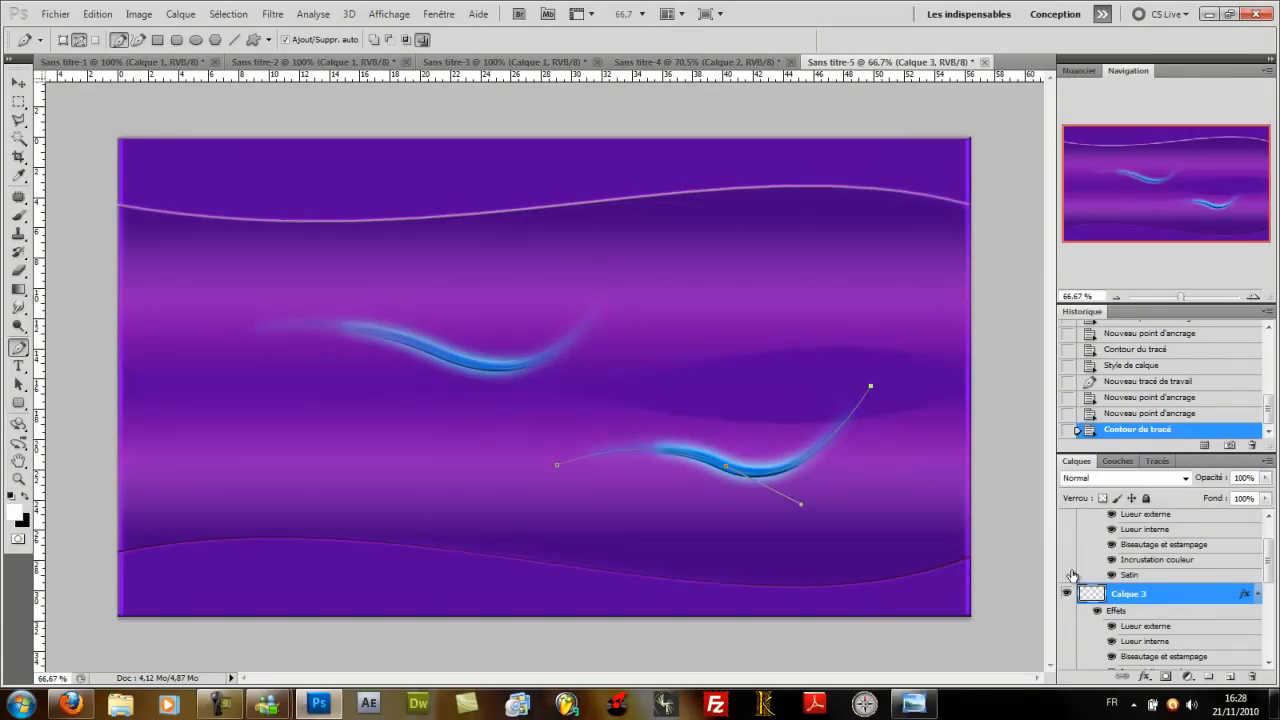
key("Escape")
key("Escape")
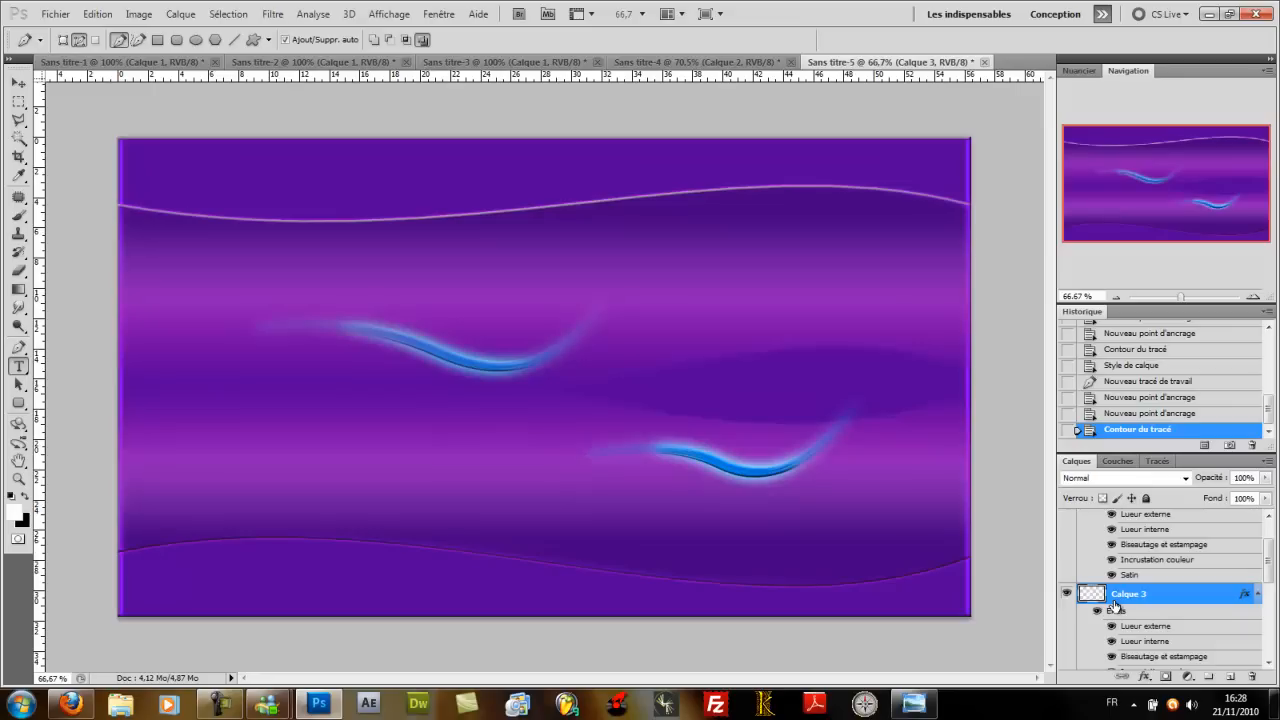
Step: Add the text "TUTO" in the lower left of the wallpaper and copy all of Calque 3's layer effects onto it
key("t")
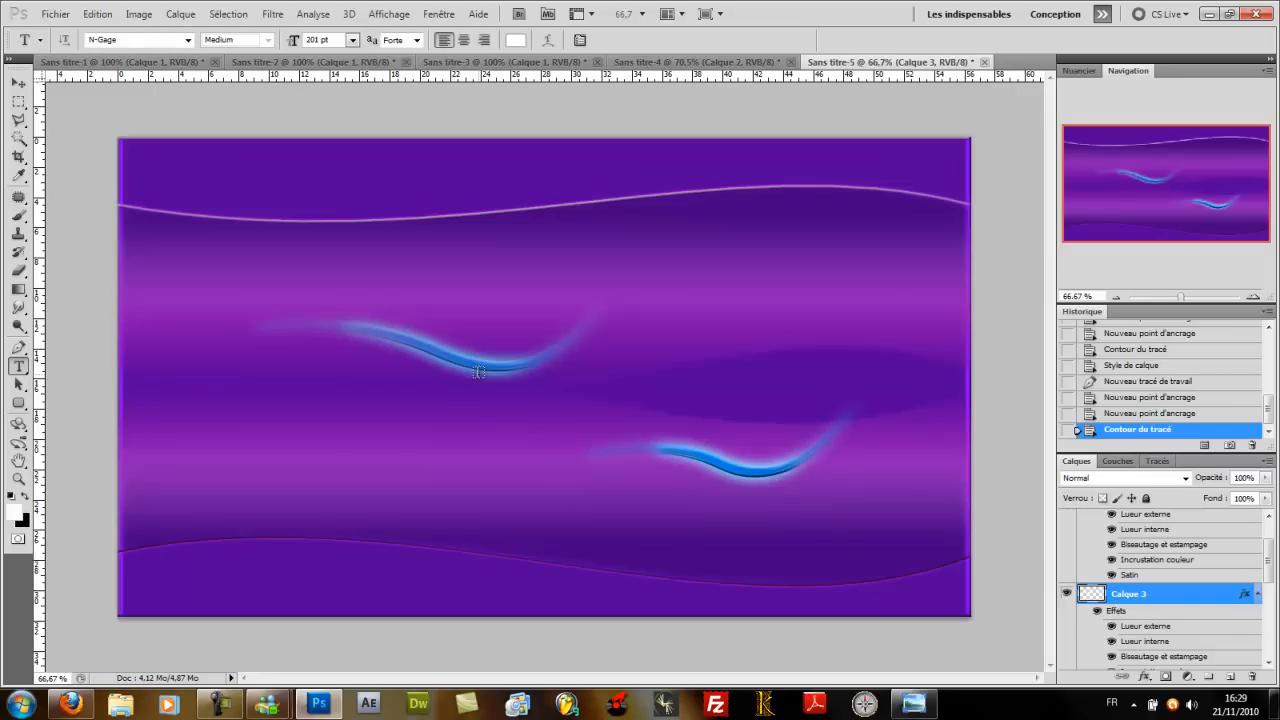
left_click(260, 430)
type("TUTO")
left_click_drag(388, 576, 309, 611)
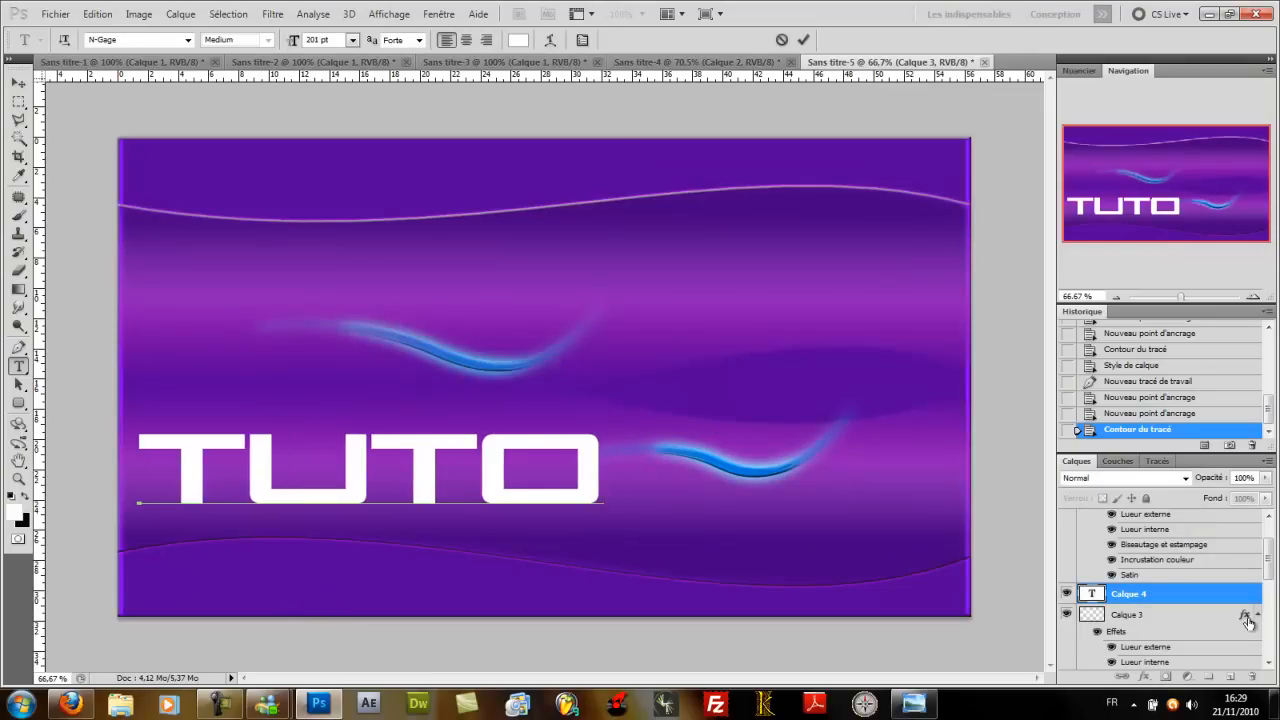
left_click_drag(1247, 622, 1236, 594)
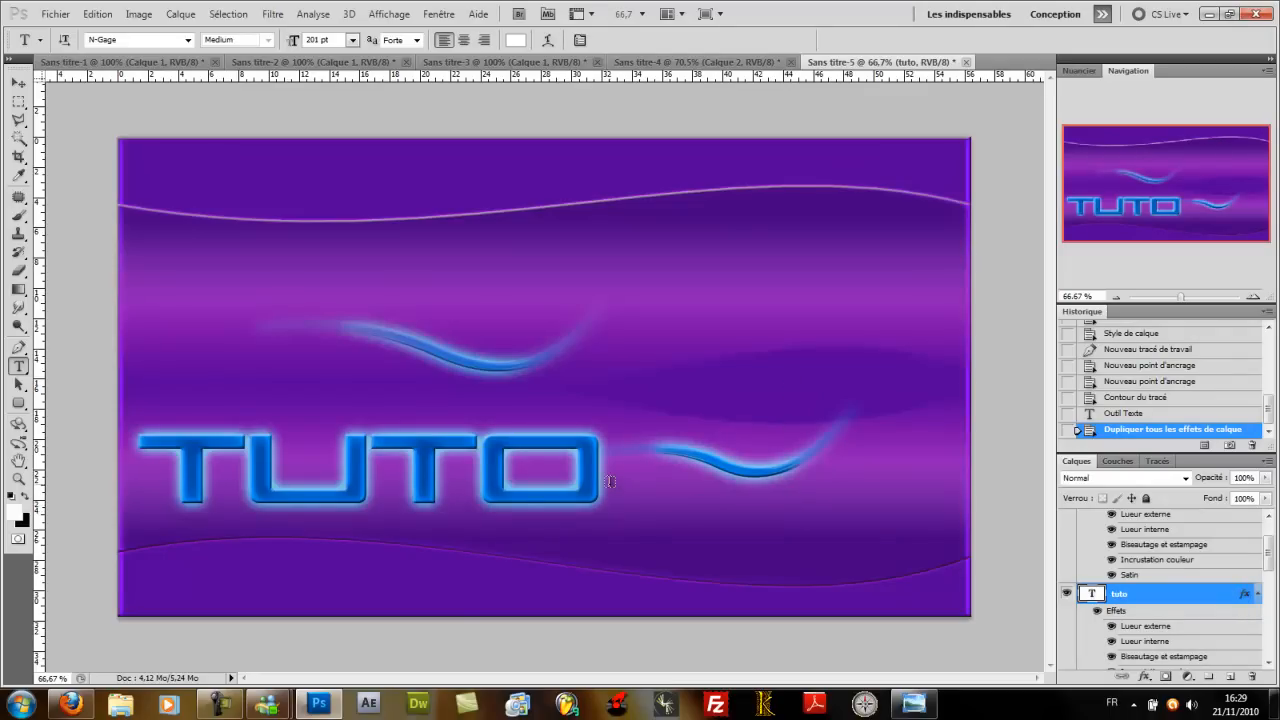
Step: Reduce the TUTO text size to 189 pt, commit the edit and select the Calque 1 layer
left_click_drag(606, 482, 106, 391)
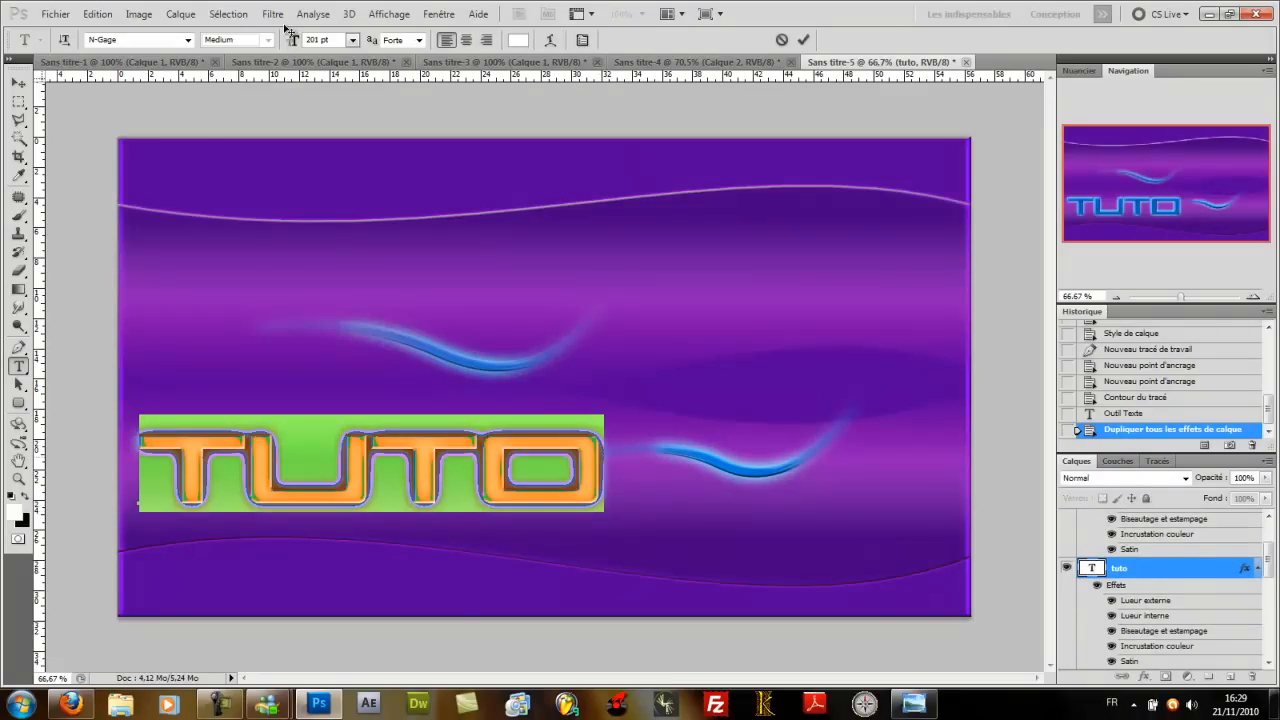
left_click_drag(293, 42, 287, 44)
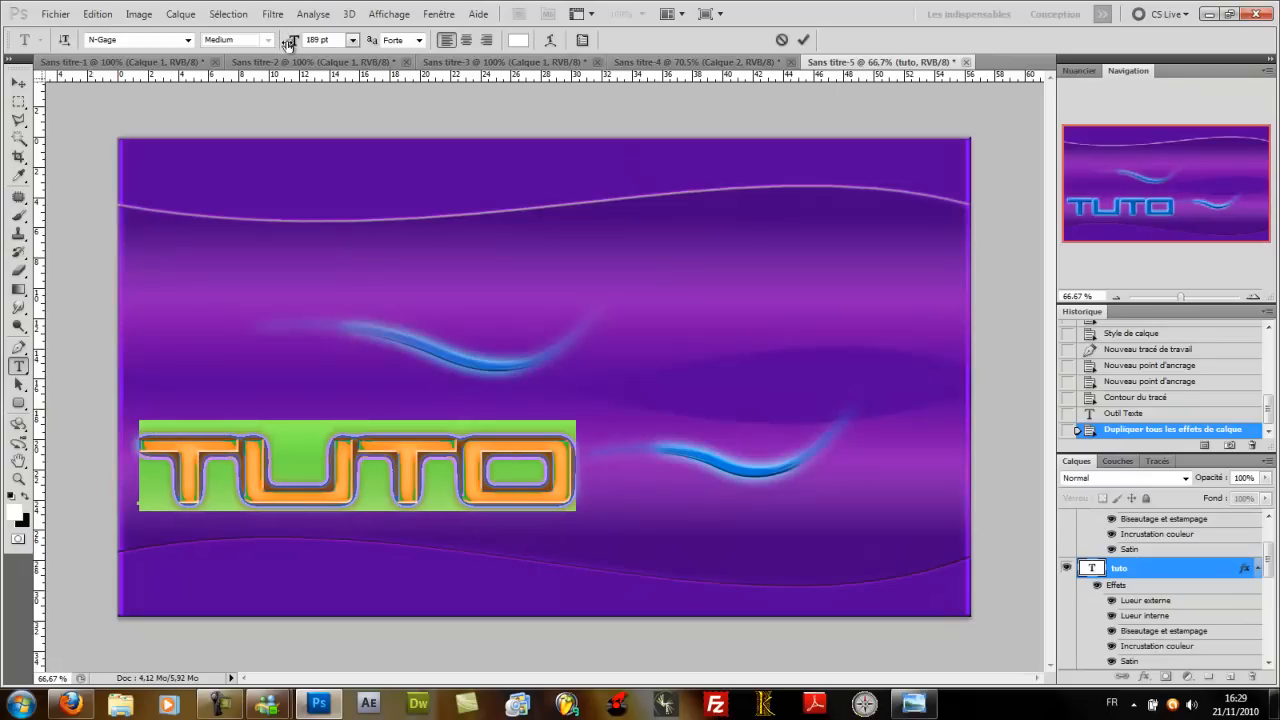
left_click(575, 454)
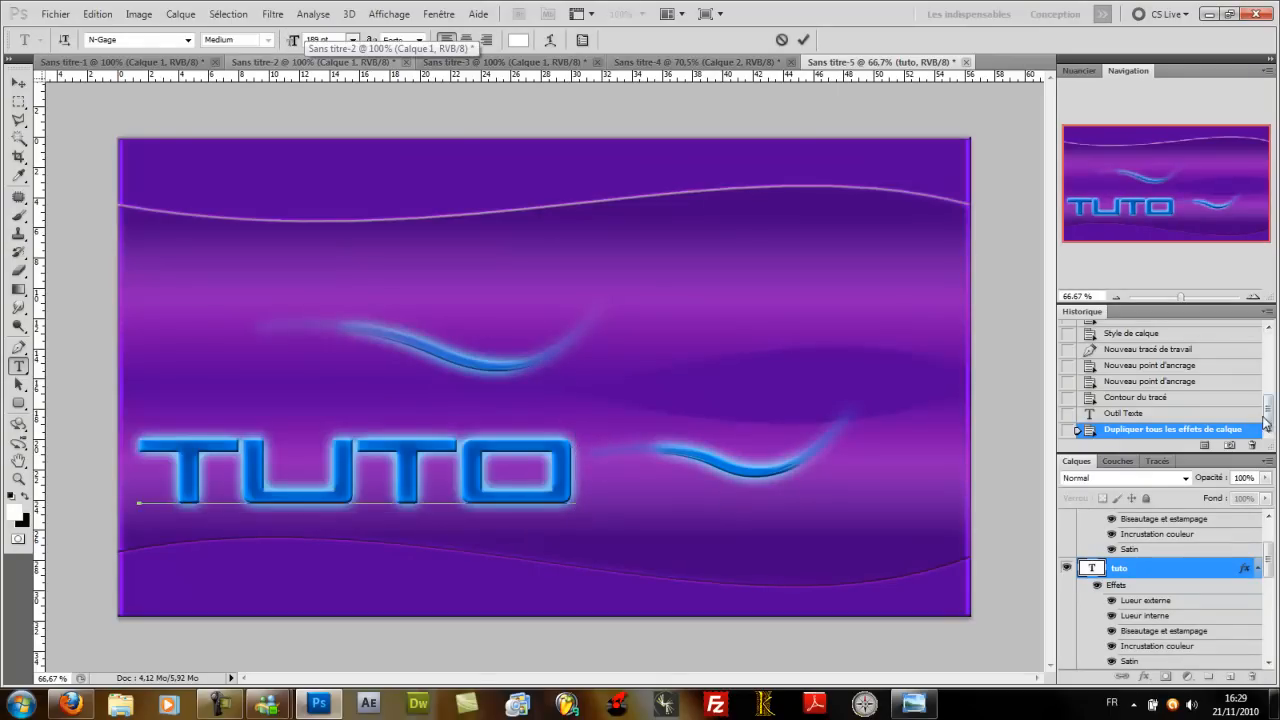
left_click(1213, 552)
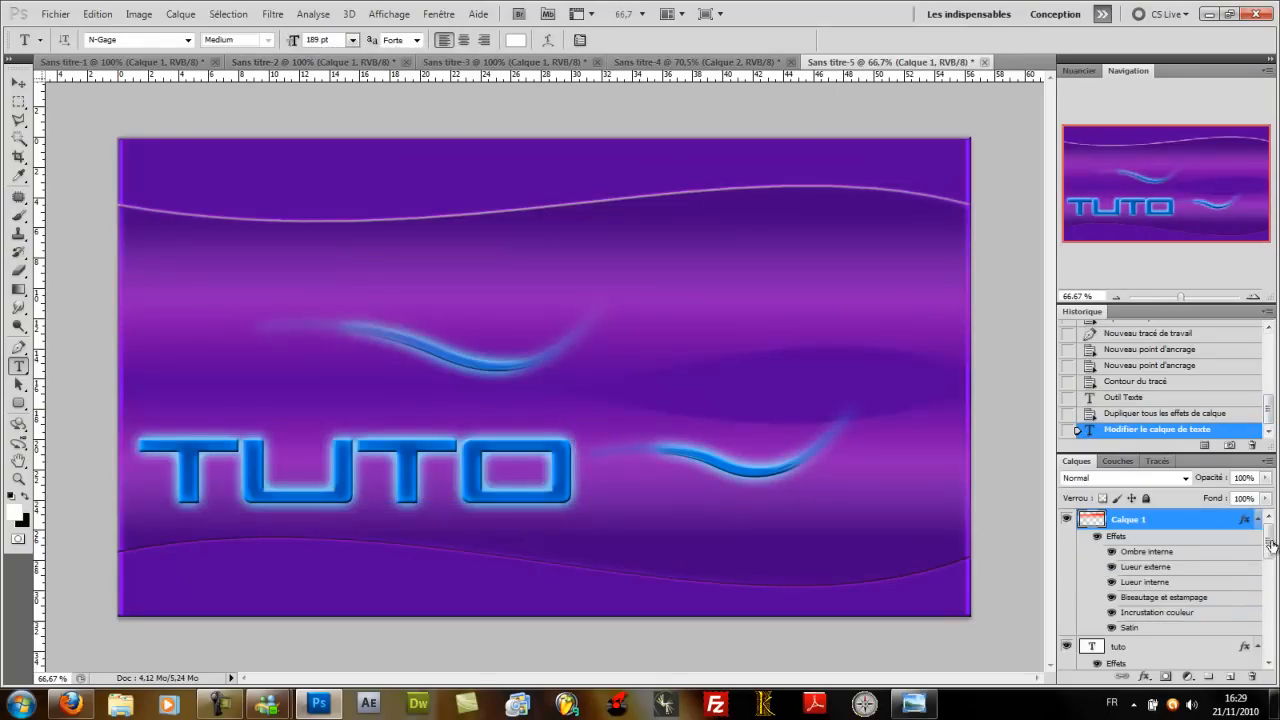